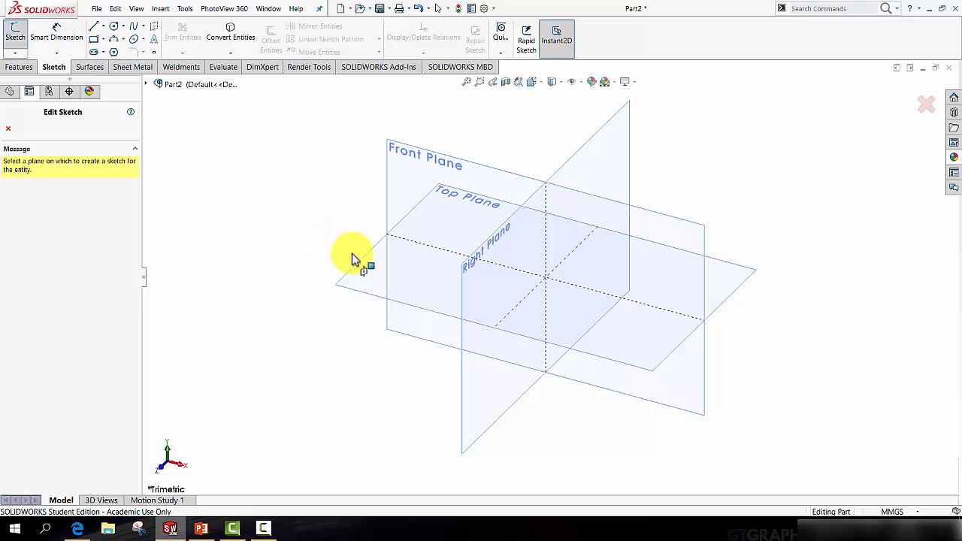
On the Top Plane, sketch a circle about 125 mm in diameter centred on the origin
left_click(356, 259)
key("space")
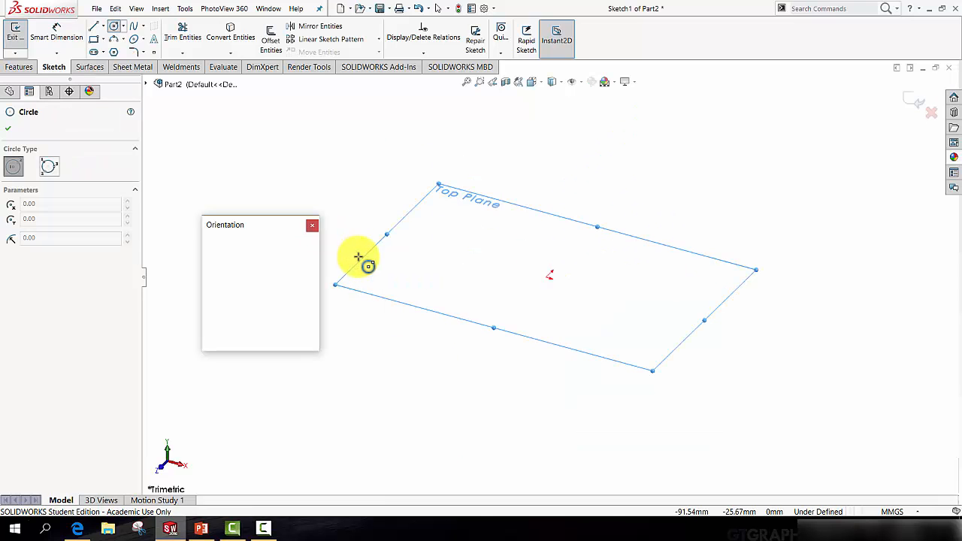
left_click(312, 287)
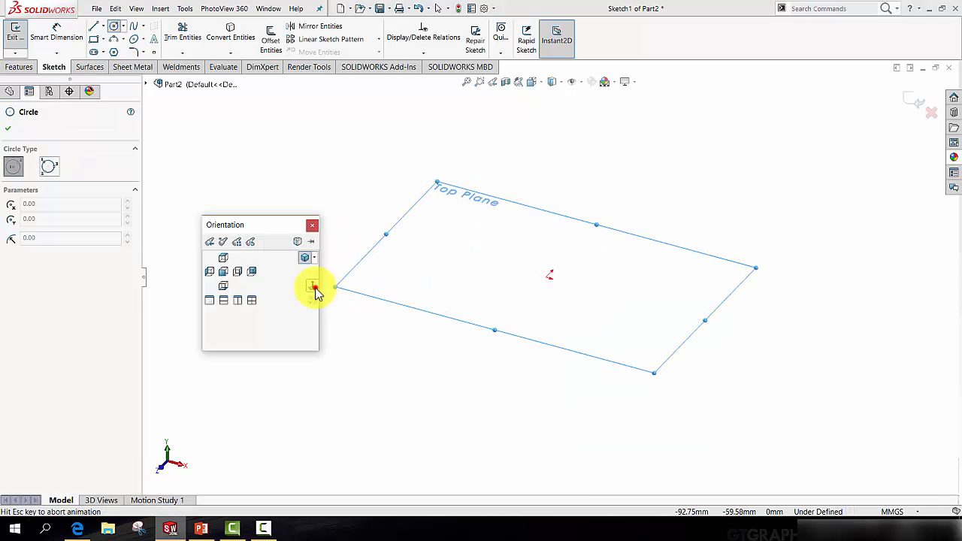
left_click(549, 278)
left_click(465, 197)
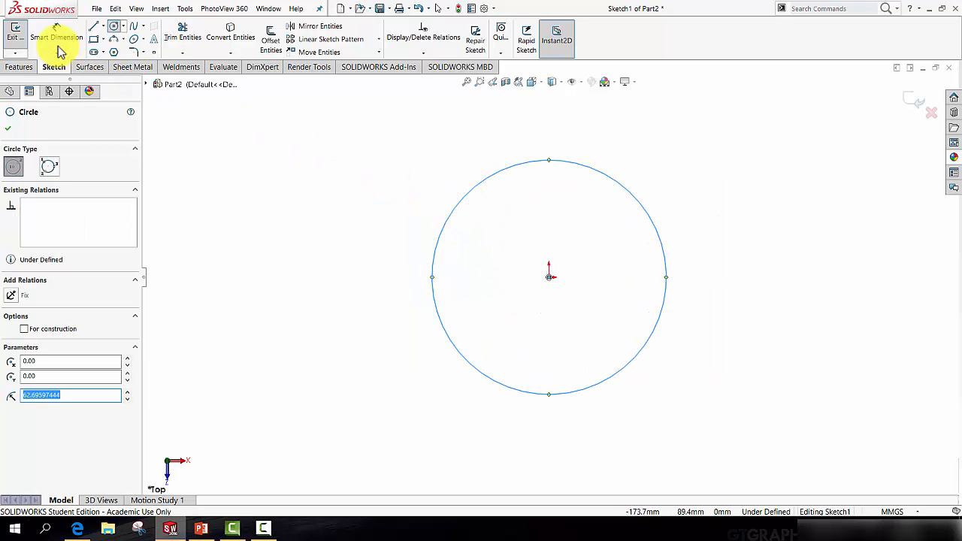
Dimension the circle's diameter as 200 mm
left_click(39, 33)
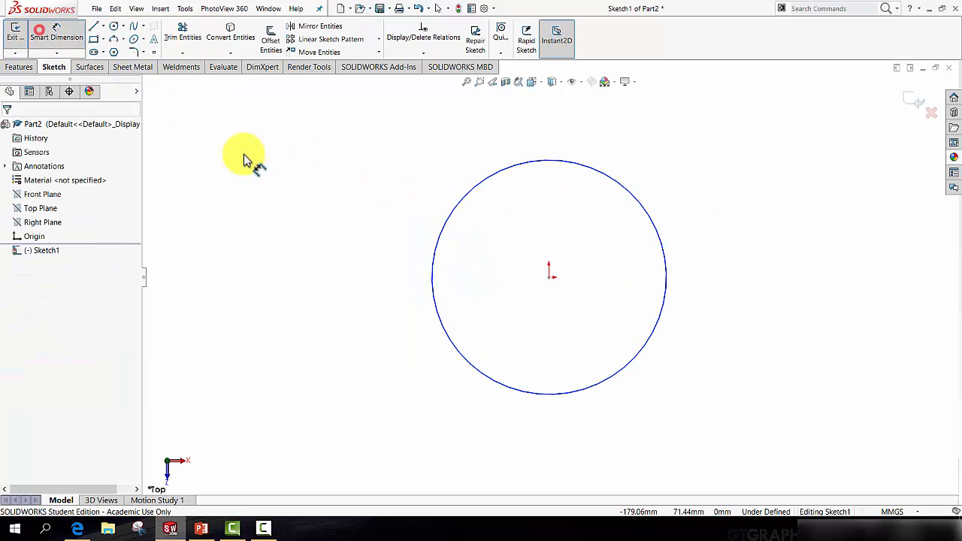
left_click(440, 251)
left_click(360, 275)
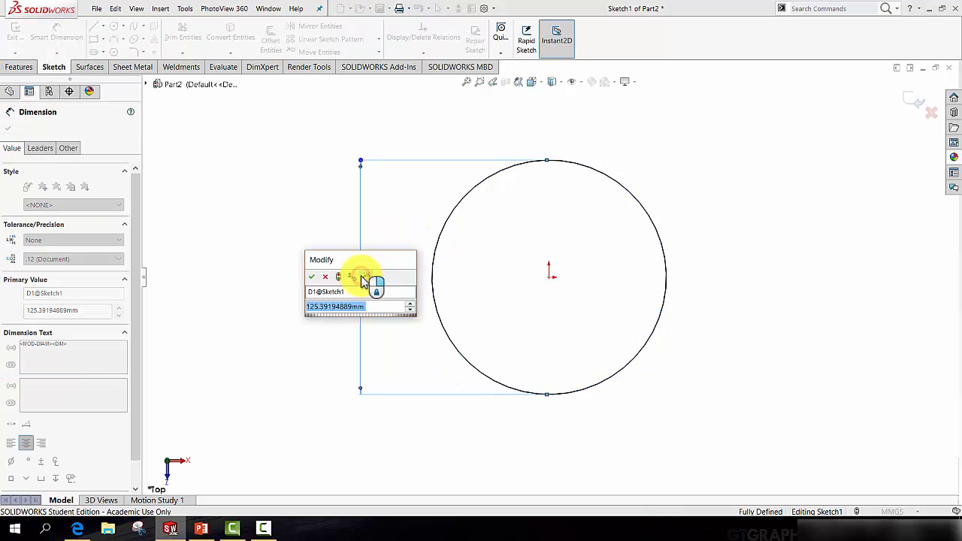
type("200")
key("Return")
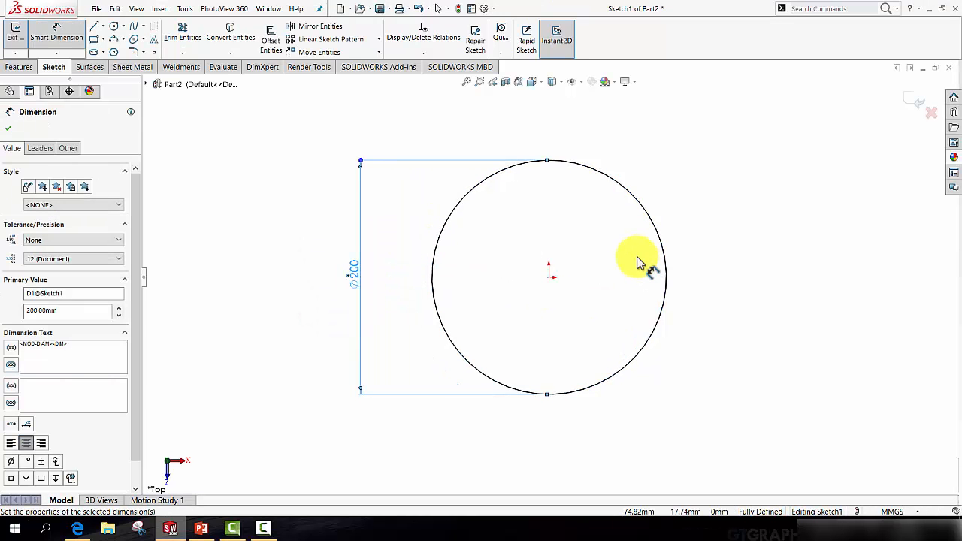
Sketch a vertical centerline about 325 mm long to the right of the circle
scroll(638, 263, "up", 5)
scroll(675, 278, "down", 2)
scroll(675, 279, "up", 2)
scroll(712, 288, "down", 1)
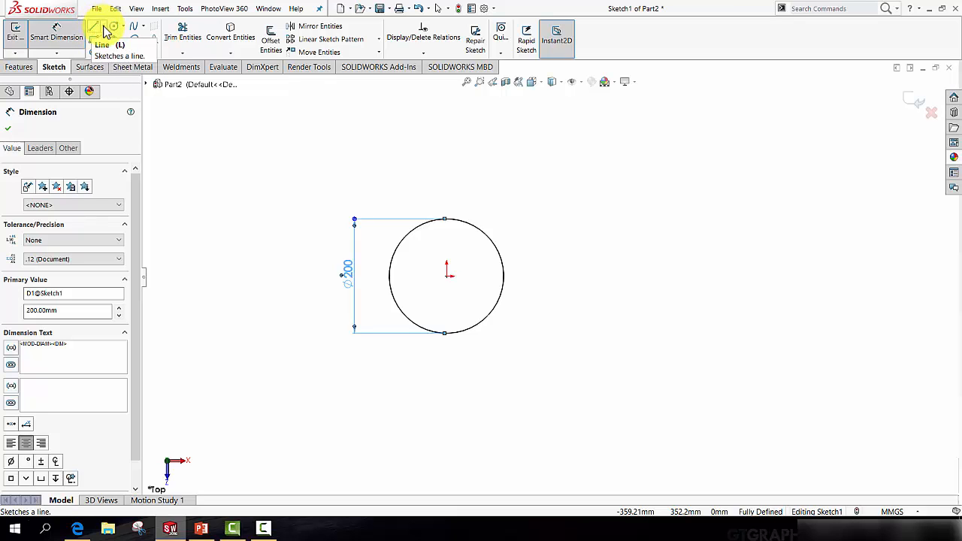
left_click(104, 27)
left_click(113, 54)
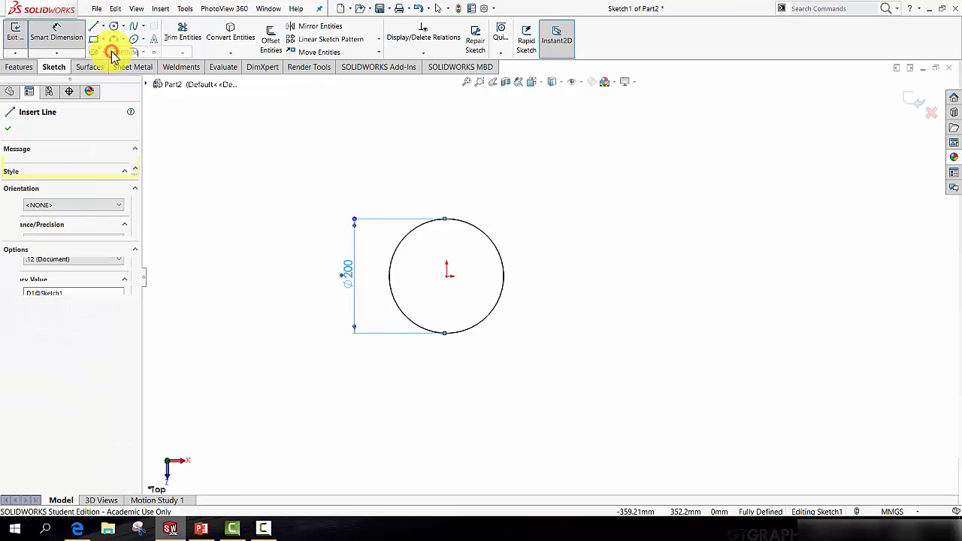
left_click(691, 178)
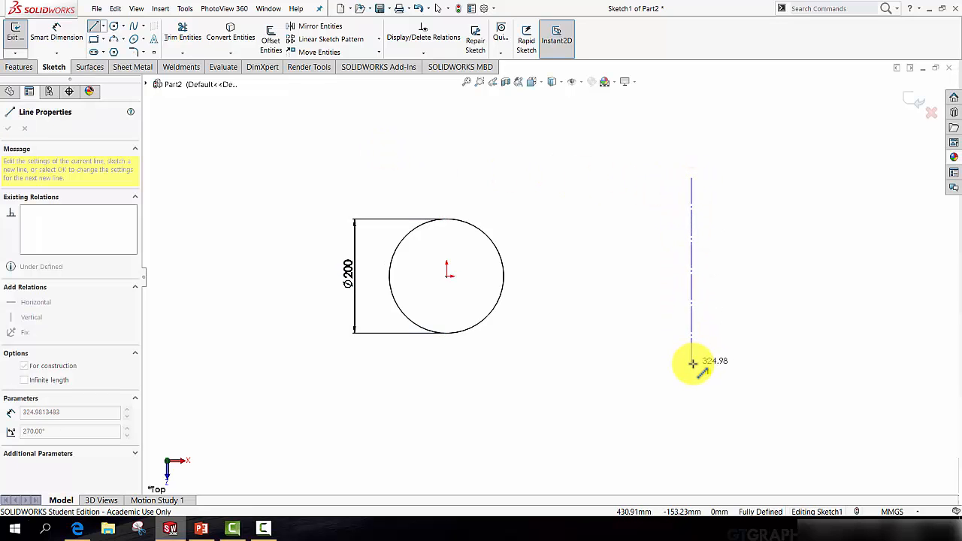
left_click(692, 362)
Dimension the distance from the origin to the centerline as 500 mm and finish the sketch
left_click(58, 30)
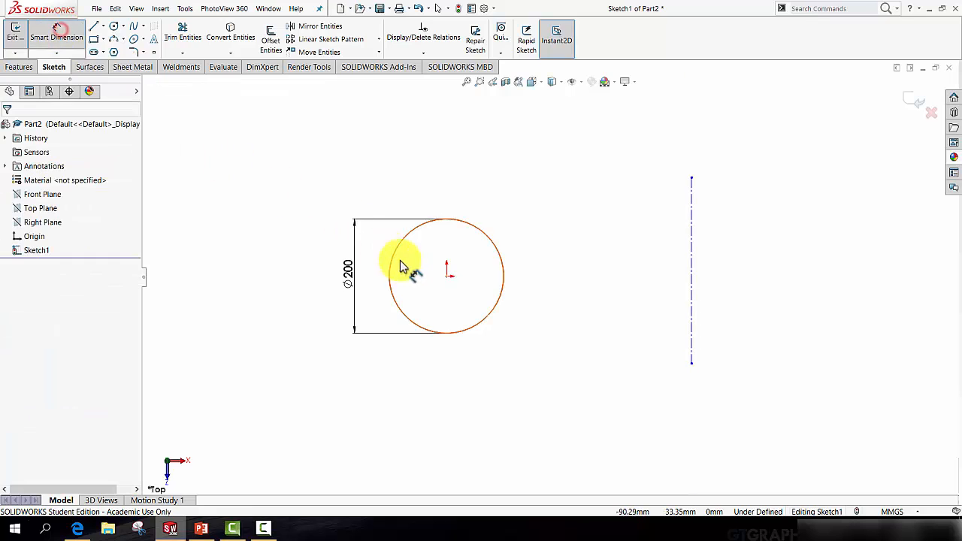
left_click(446, 277)
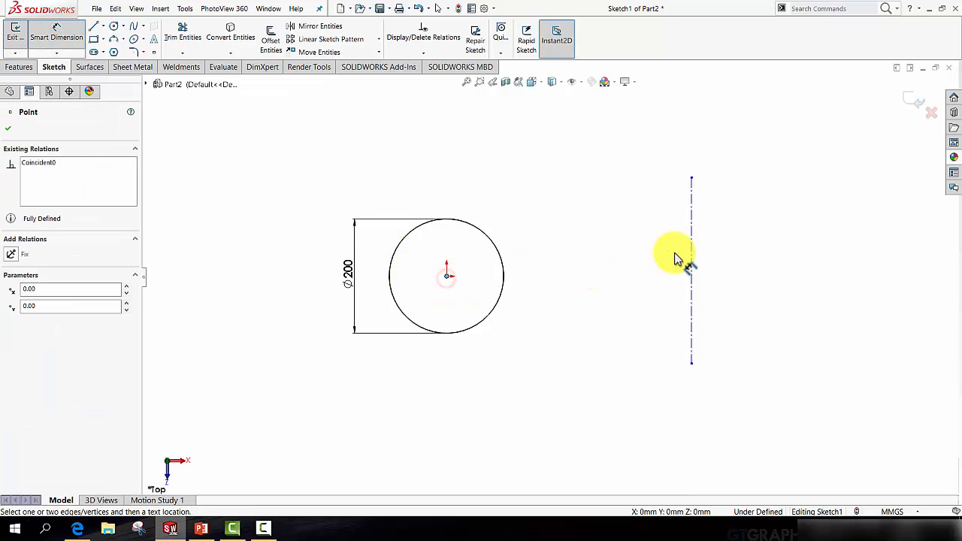
left_click(690, 254)
left_click(590, 219)
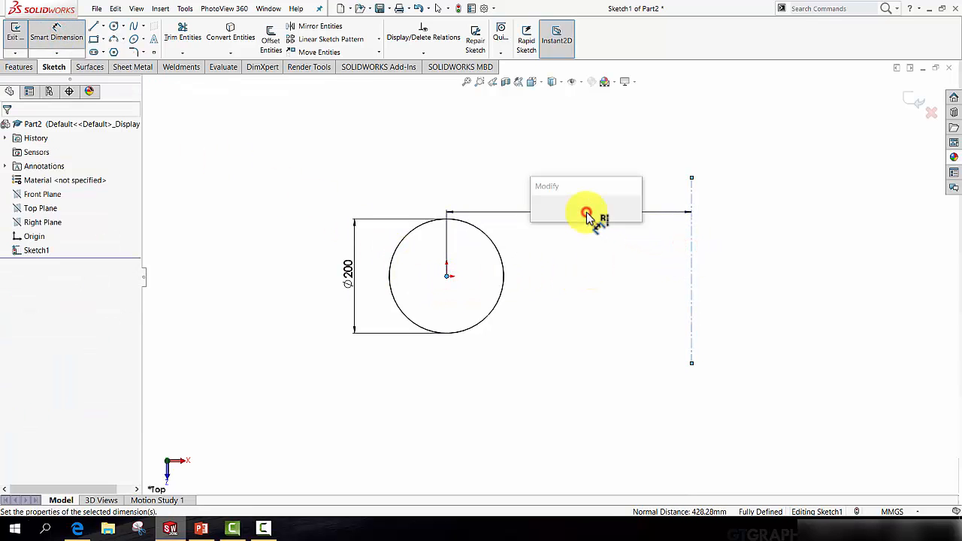
type("500")
key("Return")
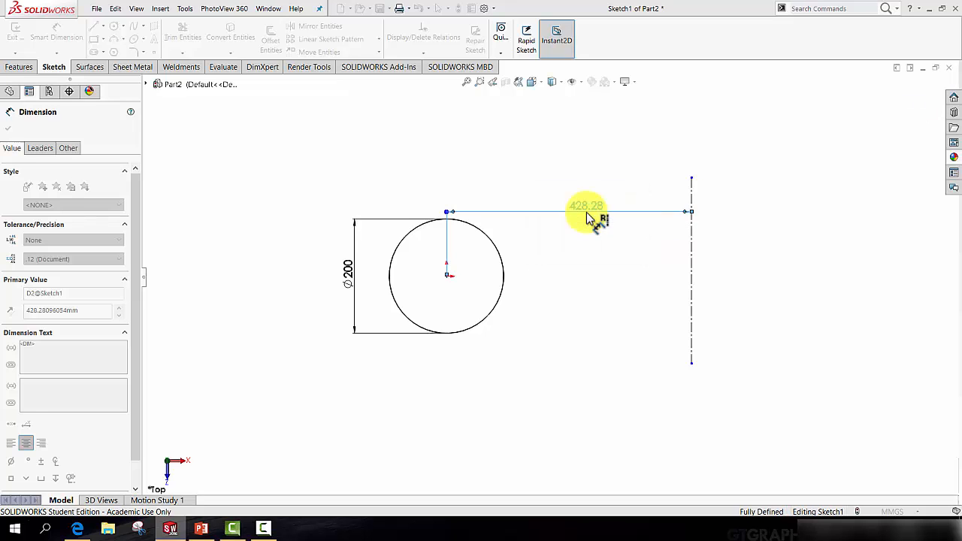
left_click(913, 100)
Start a reference plane with the Top Plane as first reference and the sketched centerline as second reference
scroll(587, 261, "up", 2)
mouse_move(576, 299)
middle_mouse_down()
mouse_move(586, 225)
mouse_move(563, 123)
mouse_move(500, 125)
mouse_move(566, 125)
mouse_move(556, 132)
middle_mouse_up()
scroll(585, 254, "down", 3)
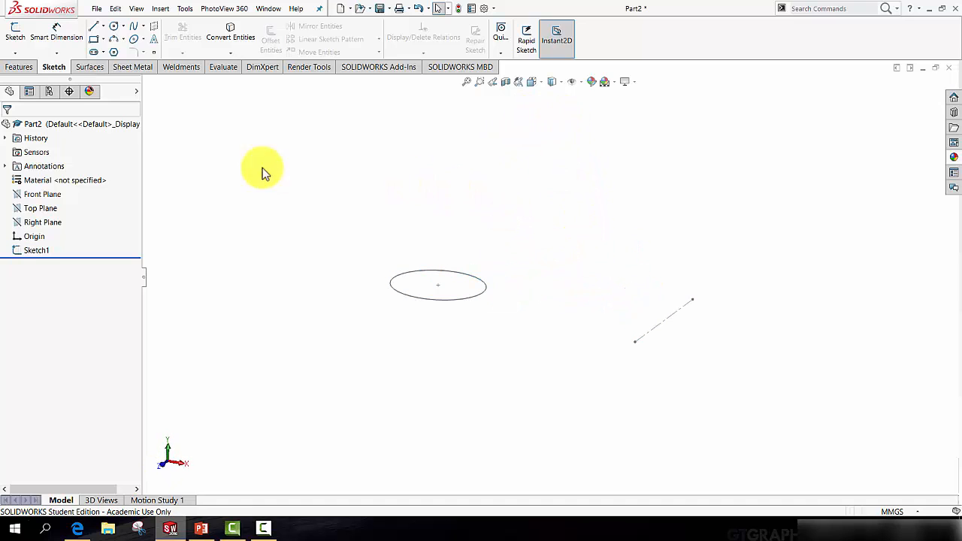
left_click(18, 66)
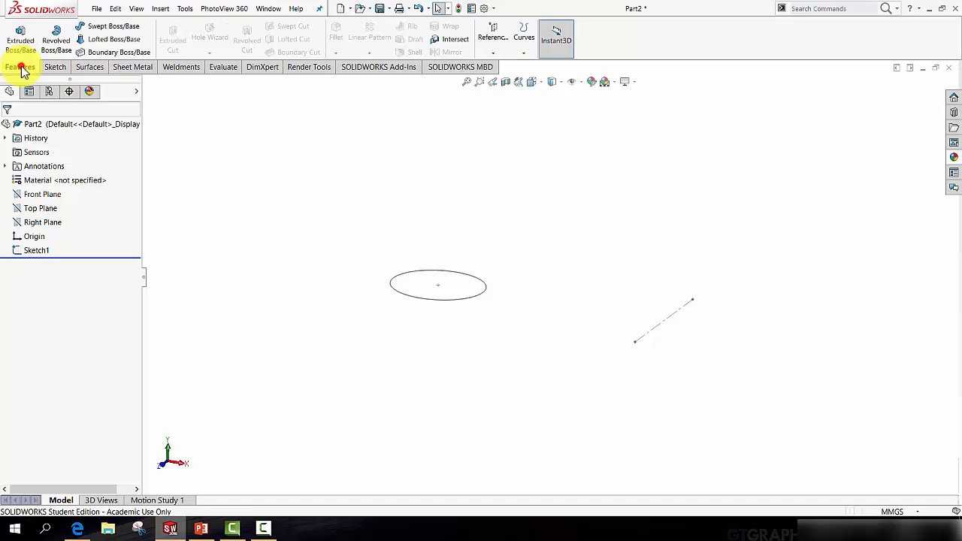
left_click(491, 33)
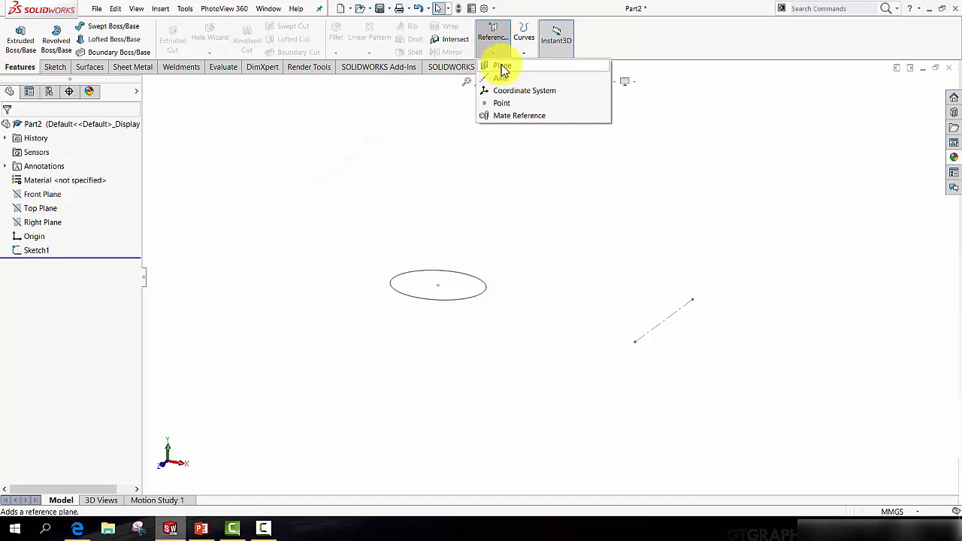
left_click(501, 66)
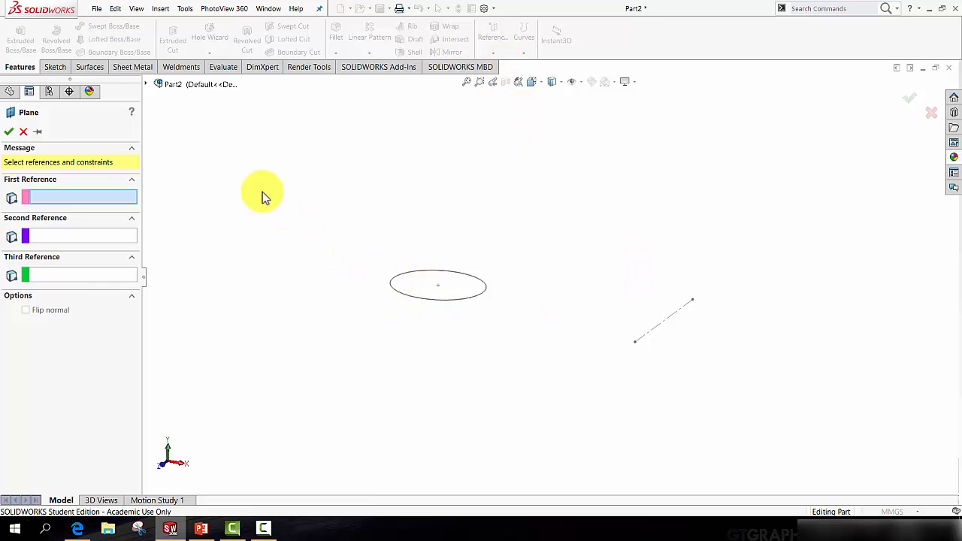
left_click(146, 83)
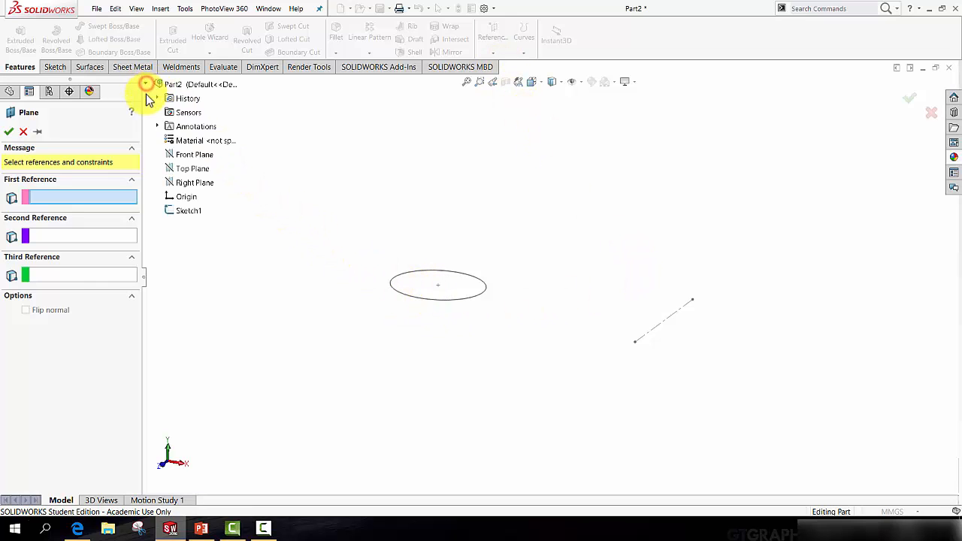
left_click(190, 170)
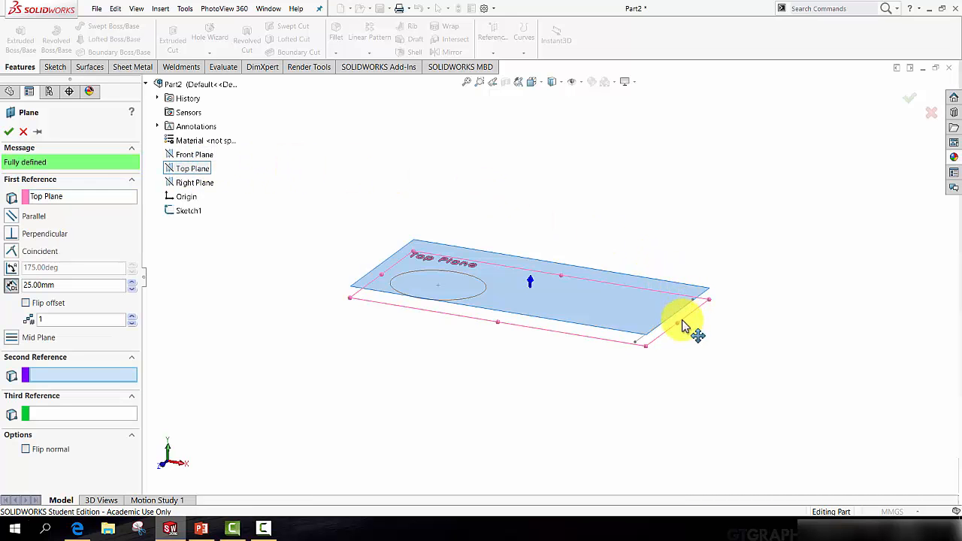
left_click(640, 340)
mouse_move(575, 343)
middle_mouse_down()
mouse_move(583, 294)
mouse_move(601, 318)
mouse_move(599, 336)
middle_mouse_up()
left_click(670, 236)
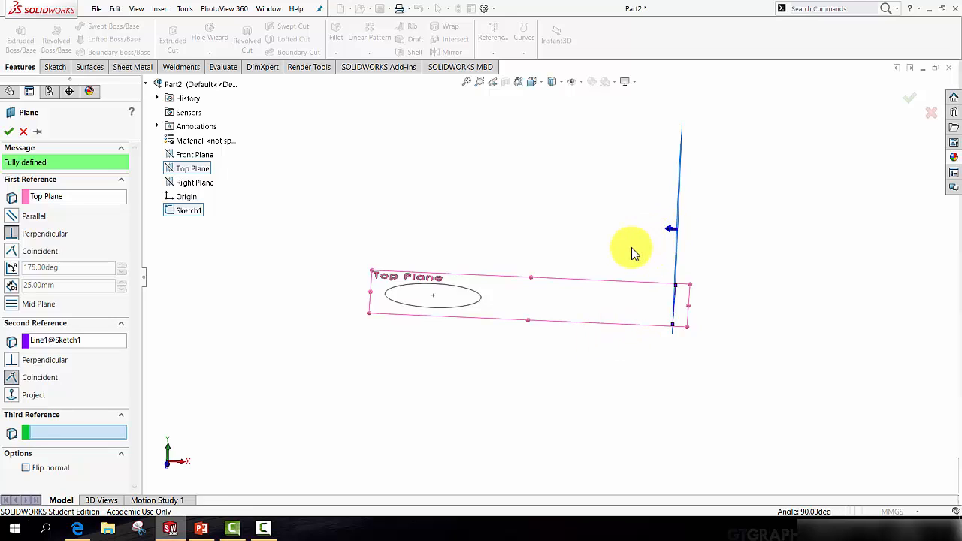
Set the new plane's angle to the Top Plane to 175 degrees and create it
left_click(11, 268)
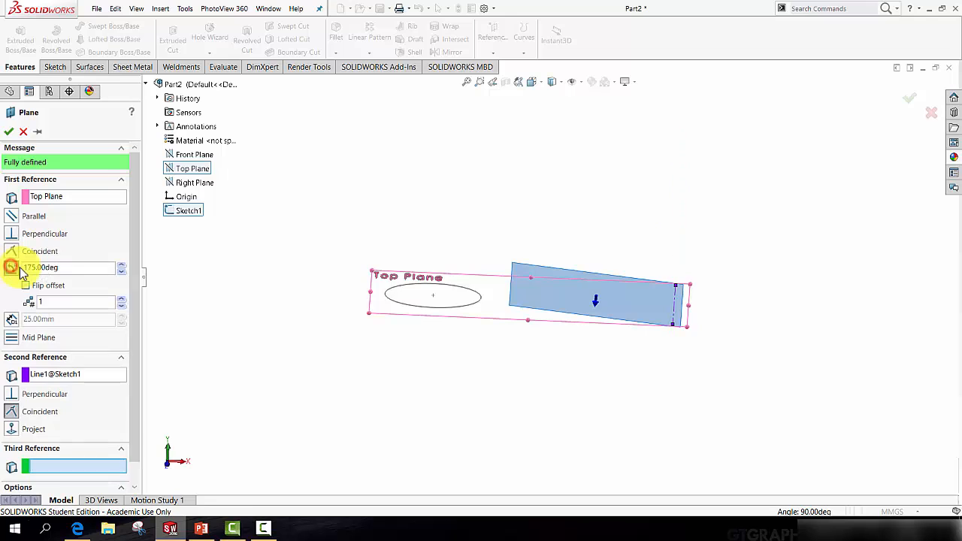
left_click(73, 267)
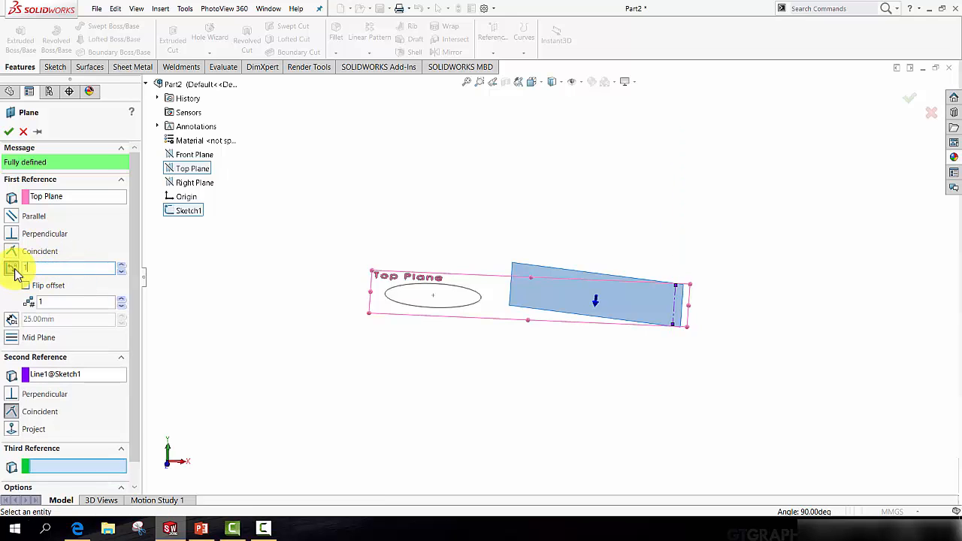
left_click(13, 268)
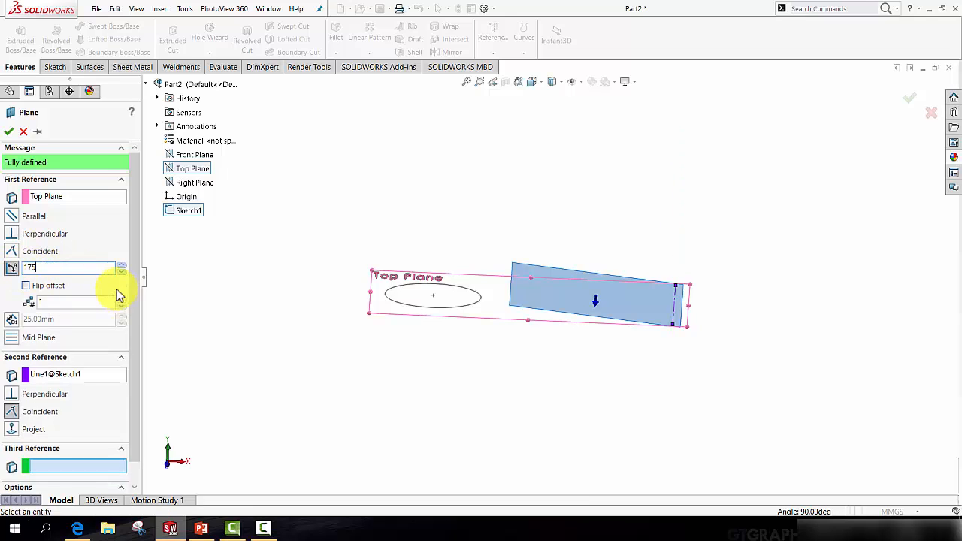
left_click(9, 130)
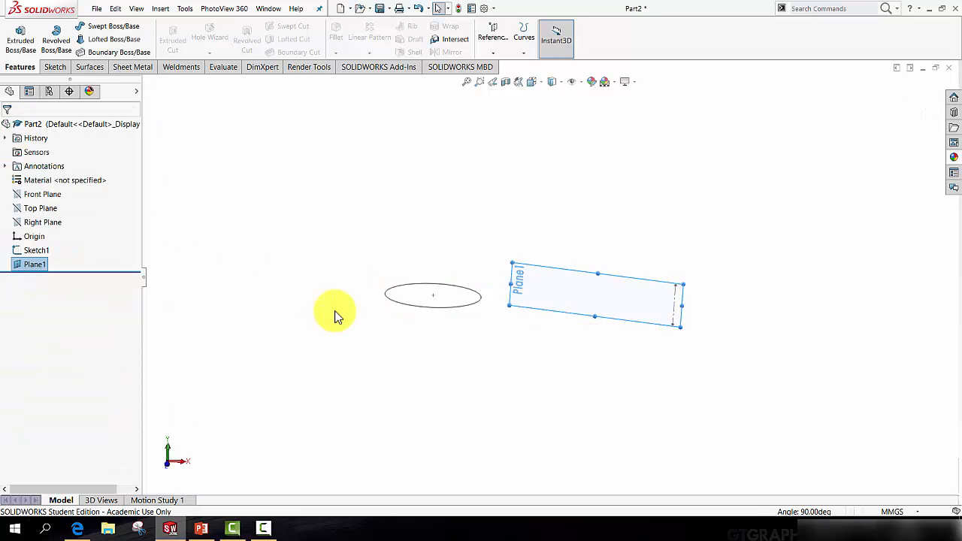
Extend the angled plane's displayed edge past the far side of the circle
middle_click_drag(418, 269, 473, 316)
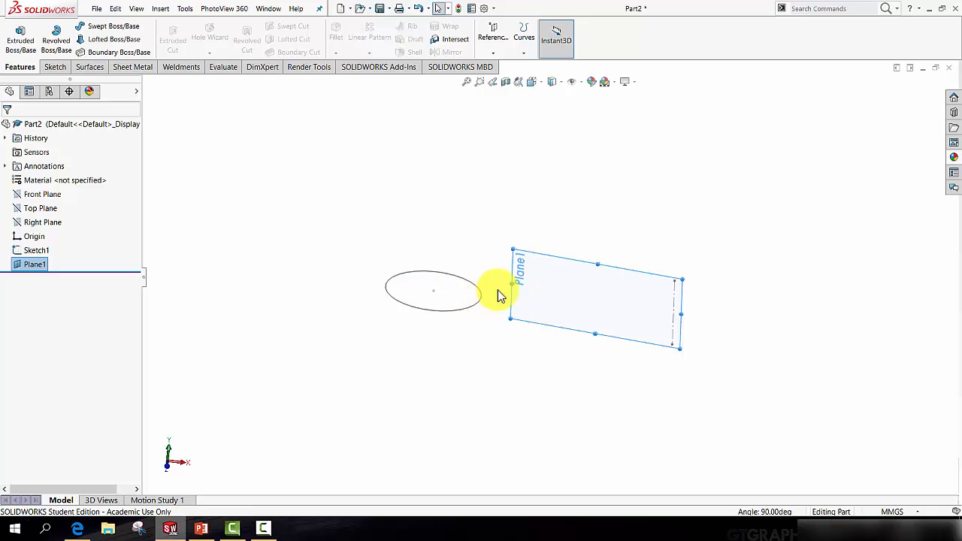
left_click_drag(512, 283, 356, 278)
middle_click_drag(447, 346, 402, 312)
left_click(312, 225)
Start a sketch on the angled plane, view it face-on, and convert the first sketch's circle into it
left_click(377, 245)
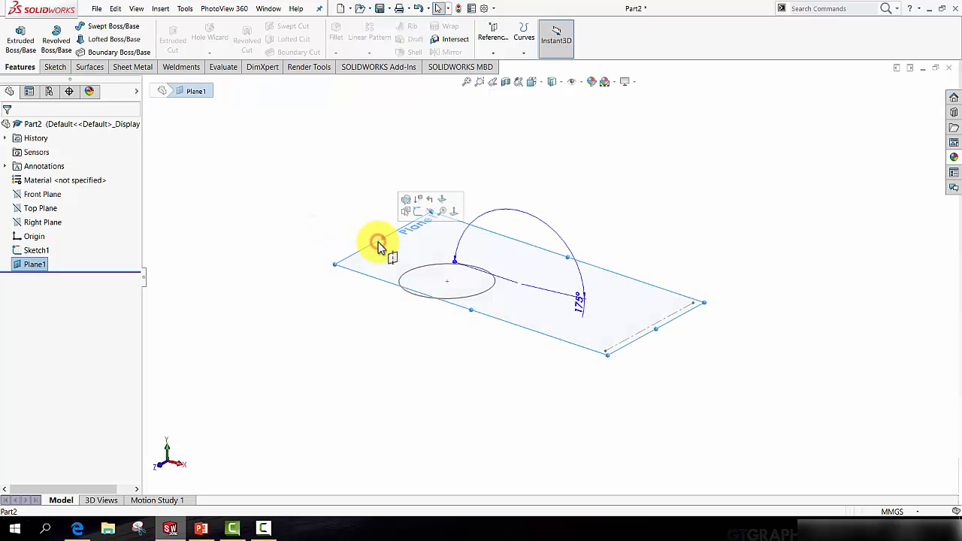
left_click(54, 68)
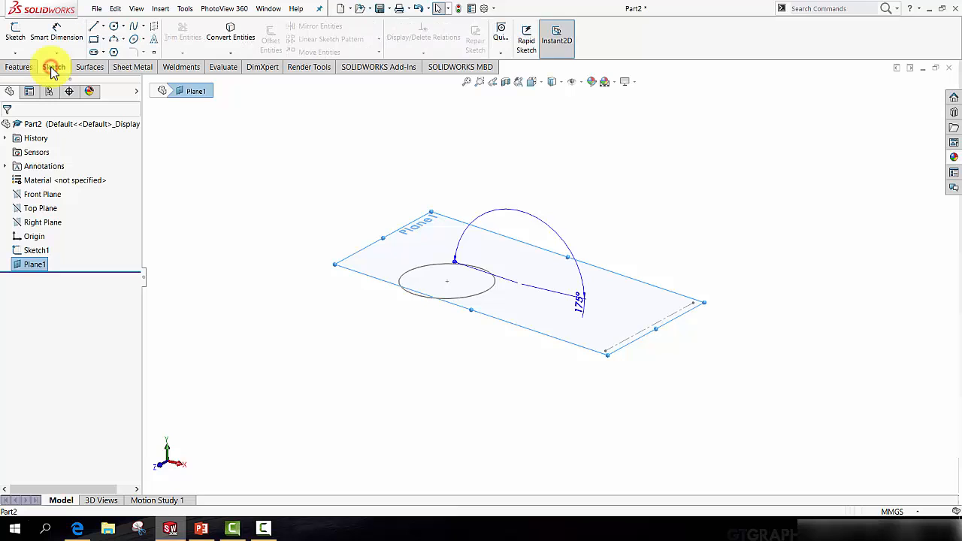
left_click(92, 28)
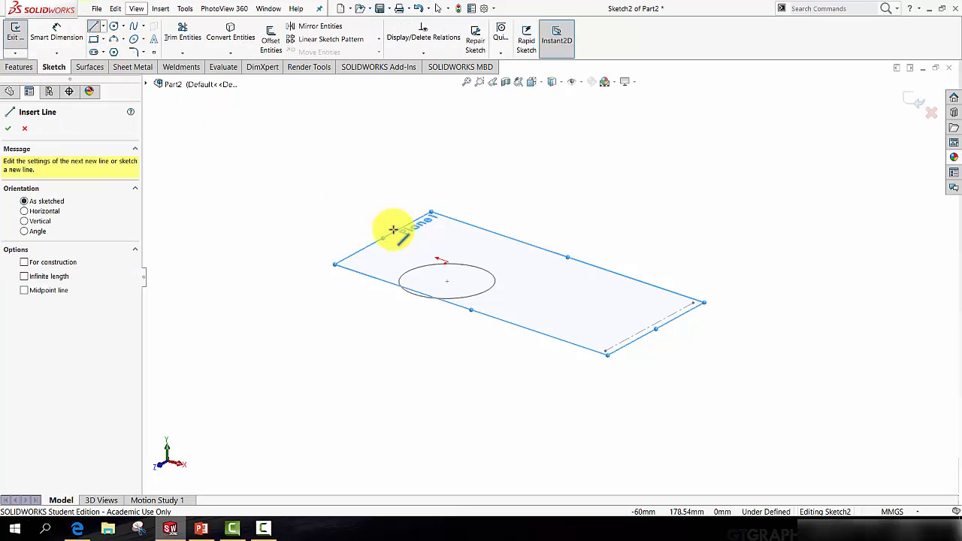
mouse_move(393, 229)
middle_mouse_down()
mouse_move(406, 161)
mouse_move(399, 197)
mouse_move(413, 215)
mouse_move(403, 235)
middle_mouse_up()
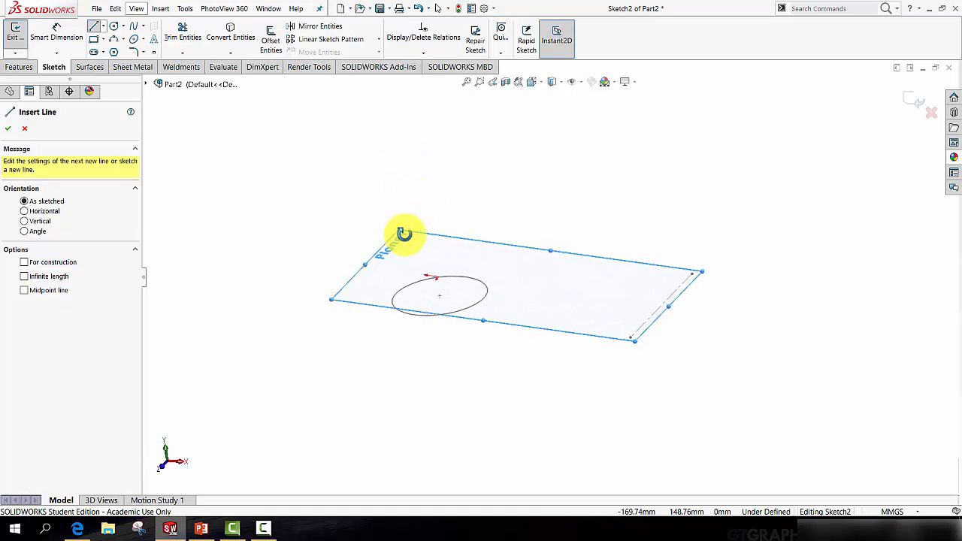
key("space")
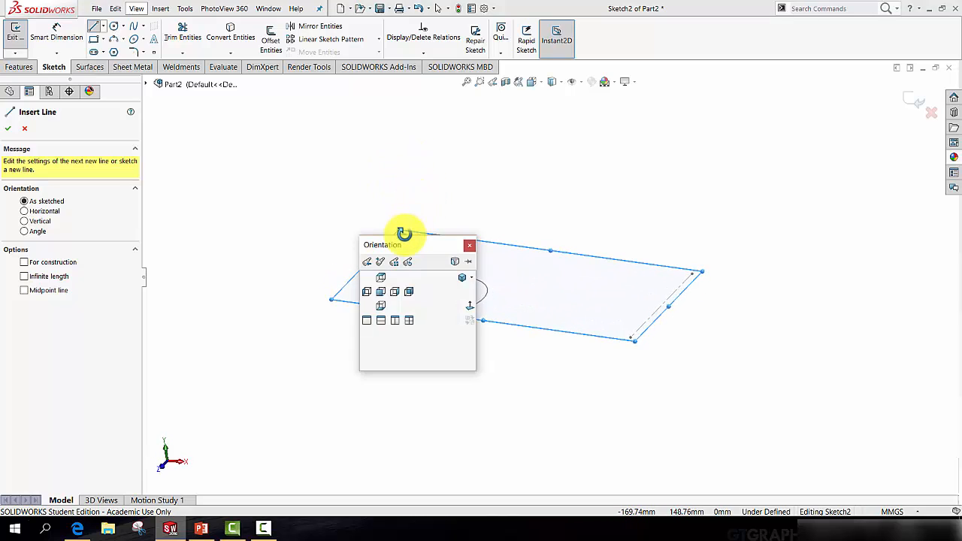
left_click(469, 308)
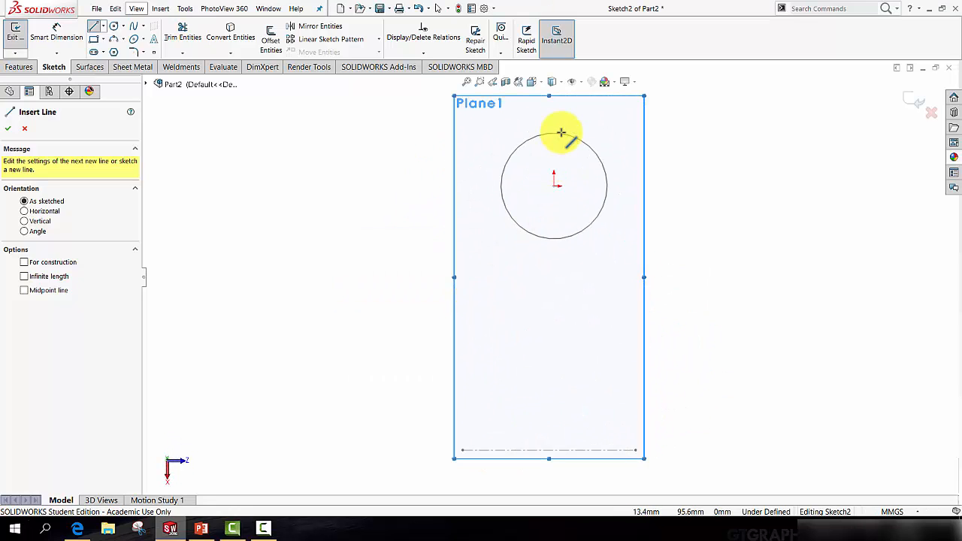
scroll(575, 142, "down", 4)
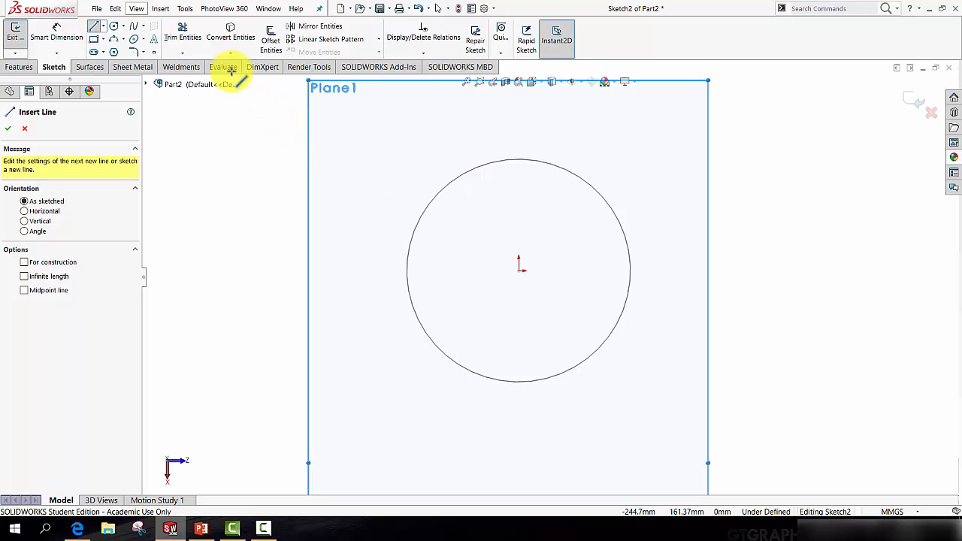
left_click(231, 39)
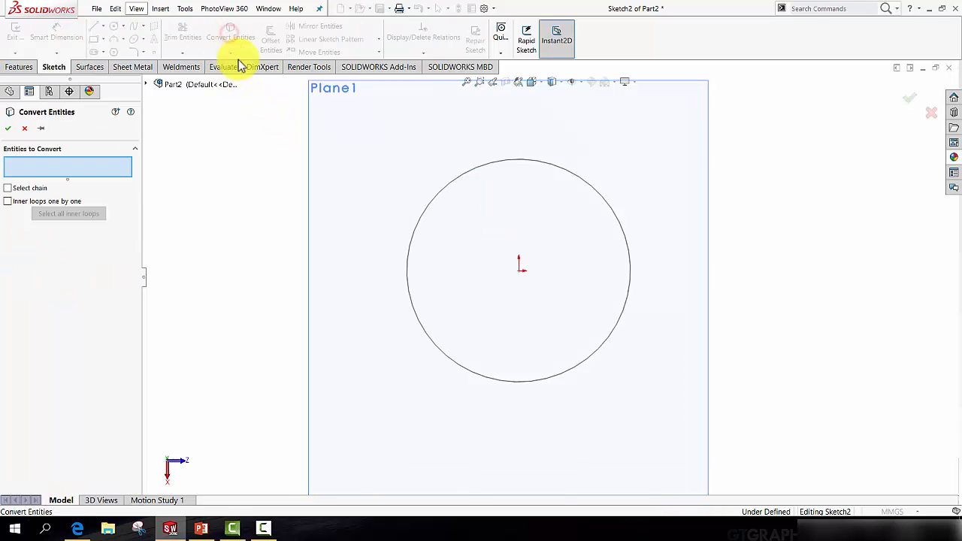
left_click(444, 192)
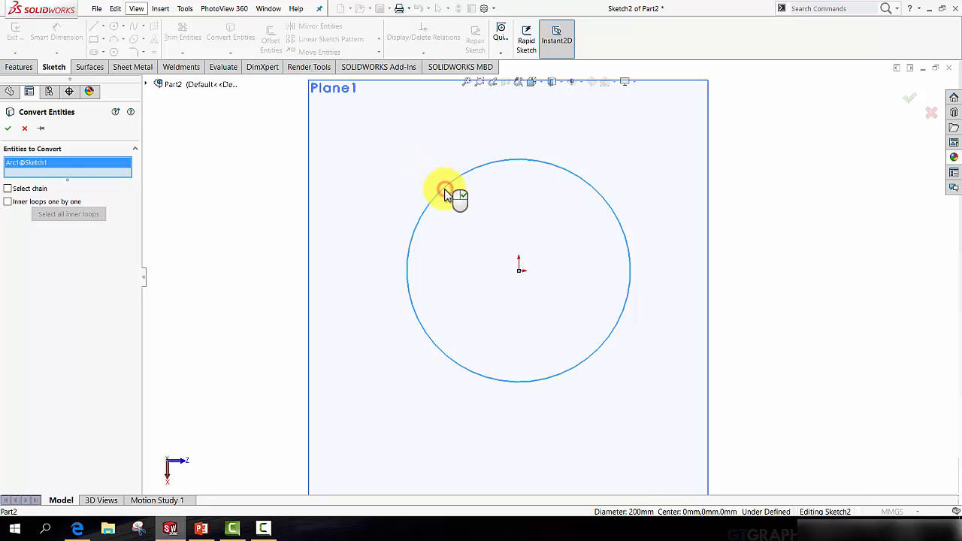
left_click(10, 131)
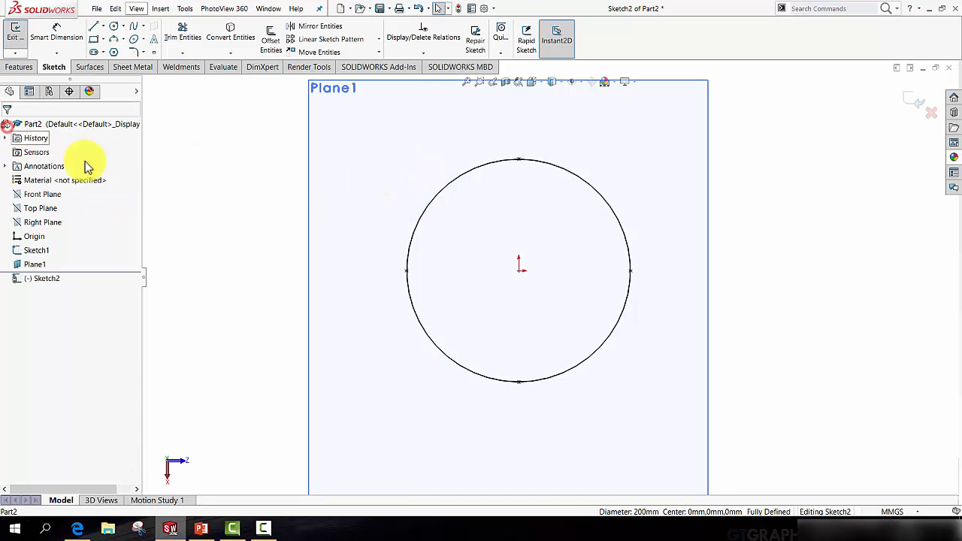
Exit the sketch on the angled plane and hide that plane
mouse_move(386, 307)
middle_mouse_down()
mouse_move(361, 236)
mouse_move(425, 152)
mouse_move(451, 204)
mouse_move(421, 339)
mouse_move(427, 294)
mouse_move(392, 392)
mouse_move(408, 338)
mouse_move(504, 232)
mouse_move(401, 229)
middle_mouse_up()
mouse_move(487, 207)
middle_mouse_down()
mouse_move(463, 167)
mouse_move(521, 142)
mouse_move(479, 326)
mouse_move(481, 254)
mouse_move(498, 290)
middle_mouse_up()
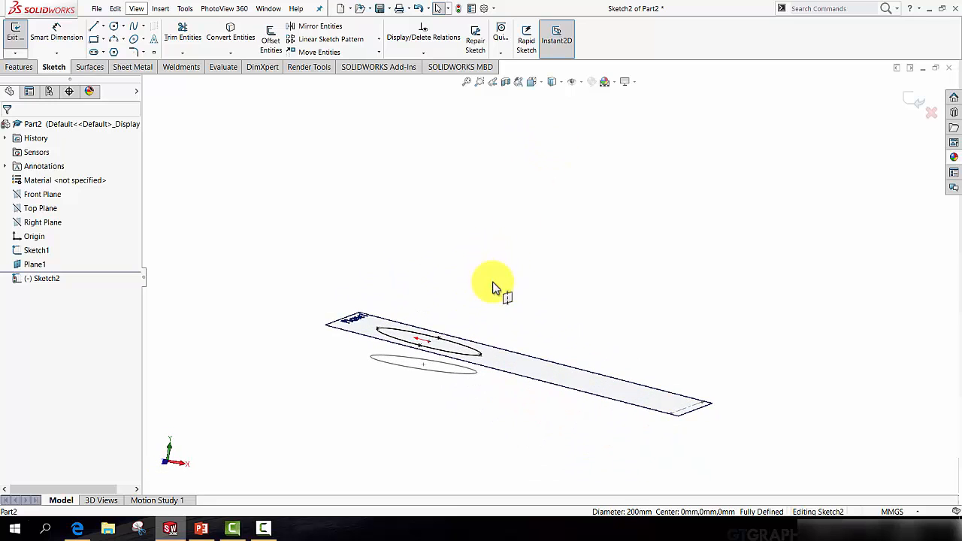
right_click(523, 380)
left_click(927, 96)
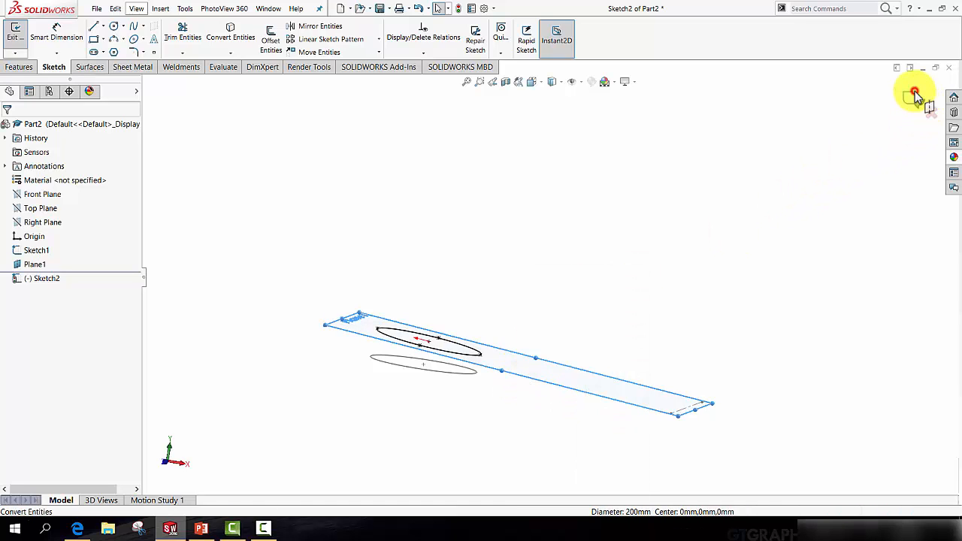
right_click(525, 379)
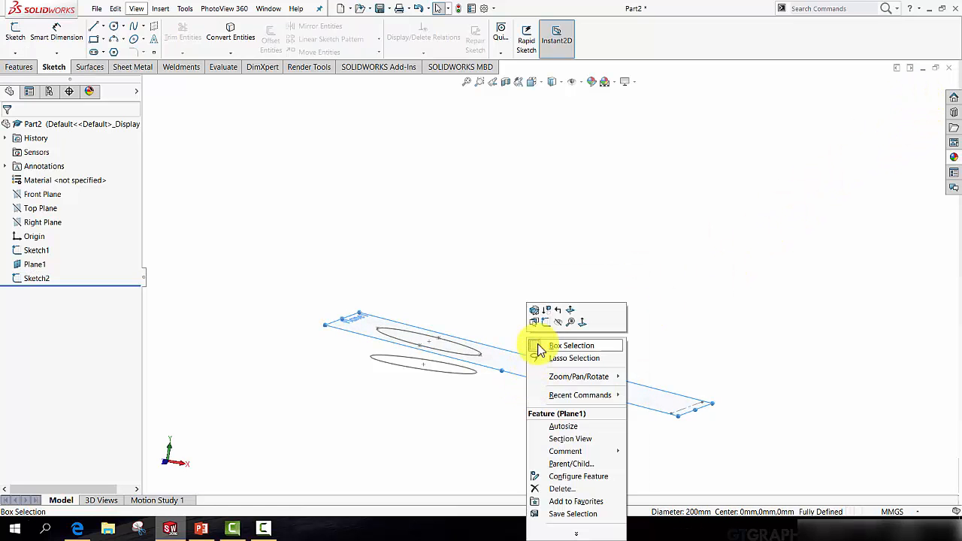
left_click(555, 324)
middle_click_drag(553, 325, 398, 353)
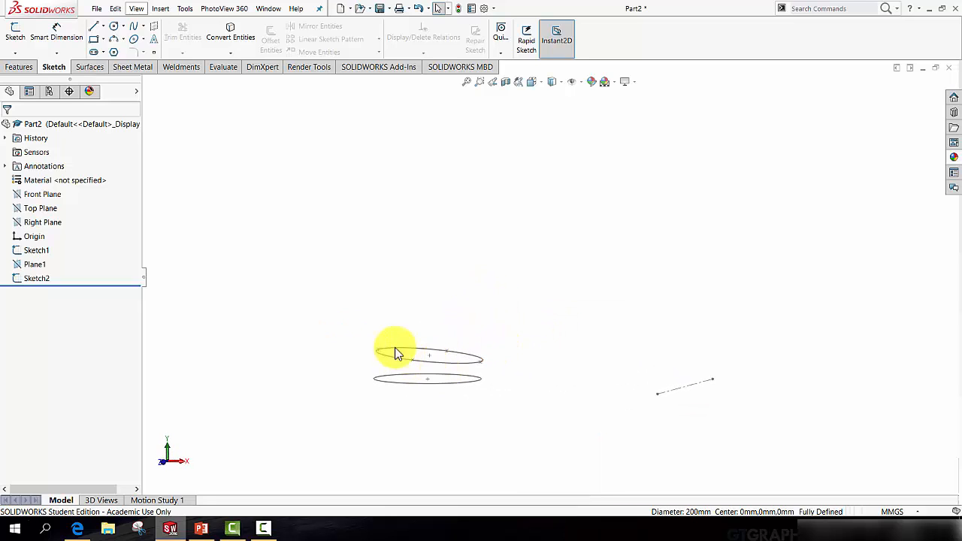
Start an ellipse sketch on the Front Plane and view it face-on
left_click(37, 194)
middle_click_drag(441, 348, 417, 359)
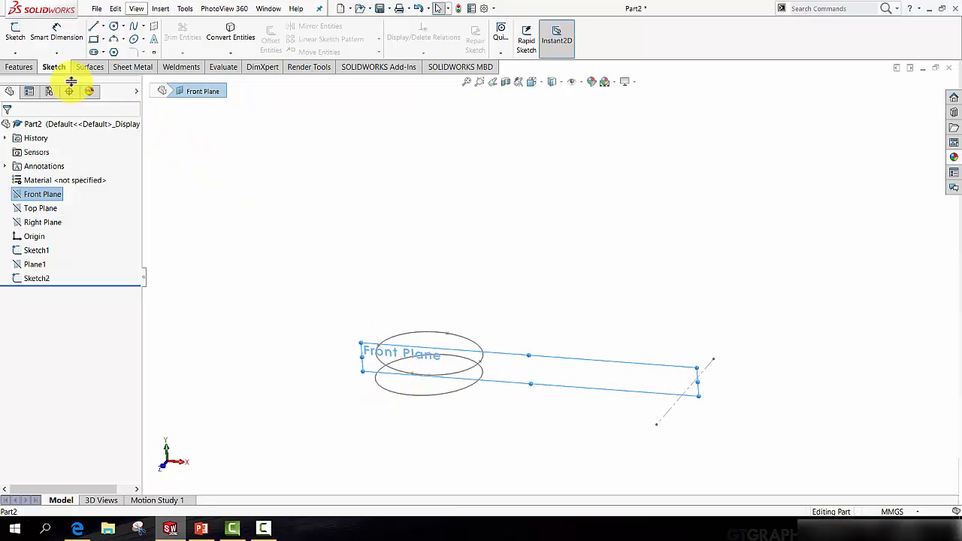
left_click(133, 38)
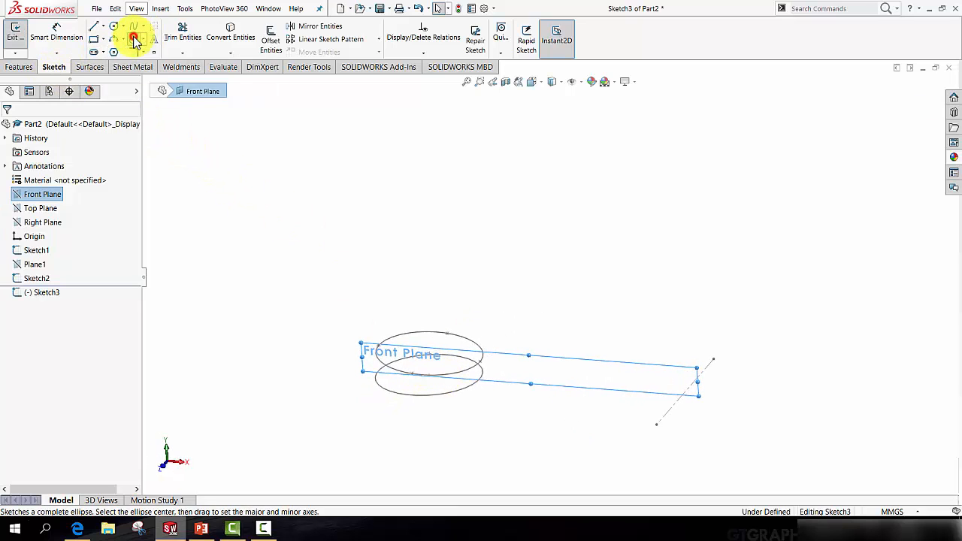
key("space")
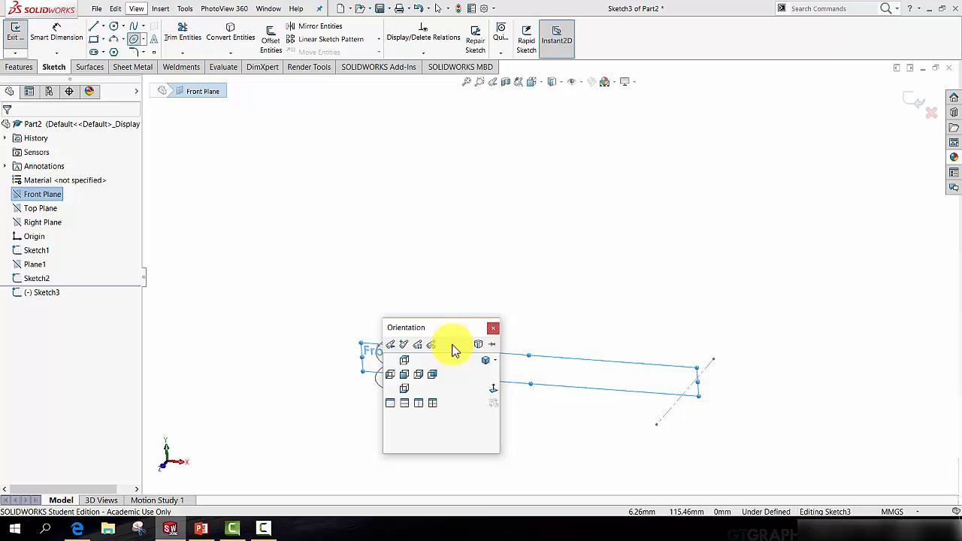
left_click(492, 387)
Draw a slightly tilted ellipse between the two circles at their closer ends, with radii of about 17.1 mm and 10.7 mm
scroll(489, 279, "down", 5)
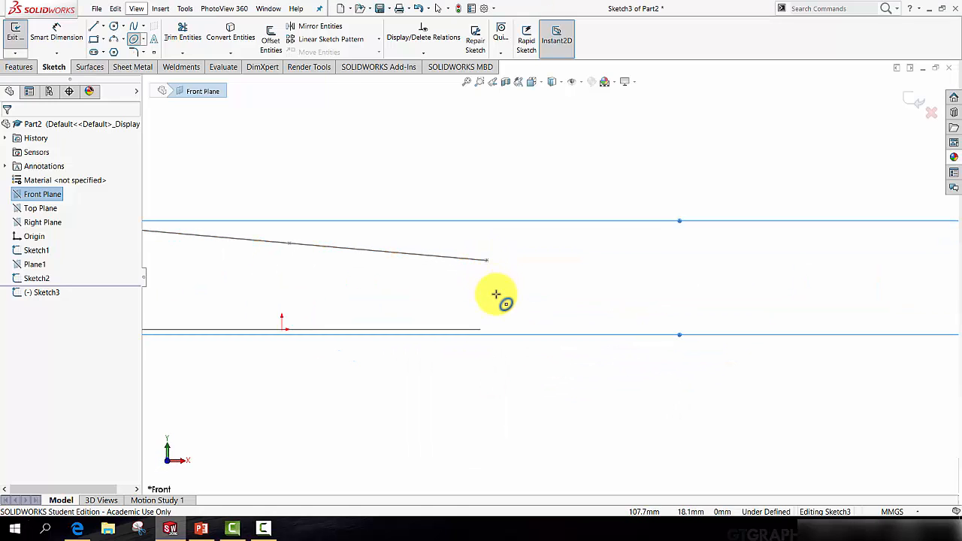
left_click(495, 294)
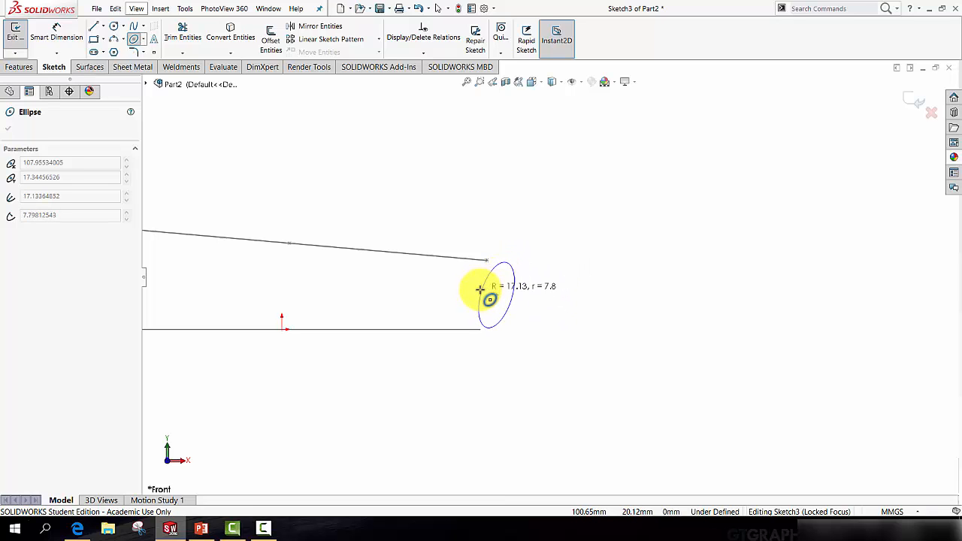
left_click(475, 287)
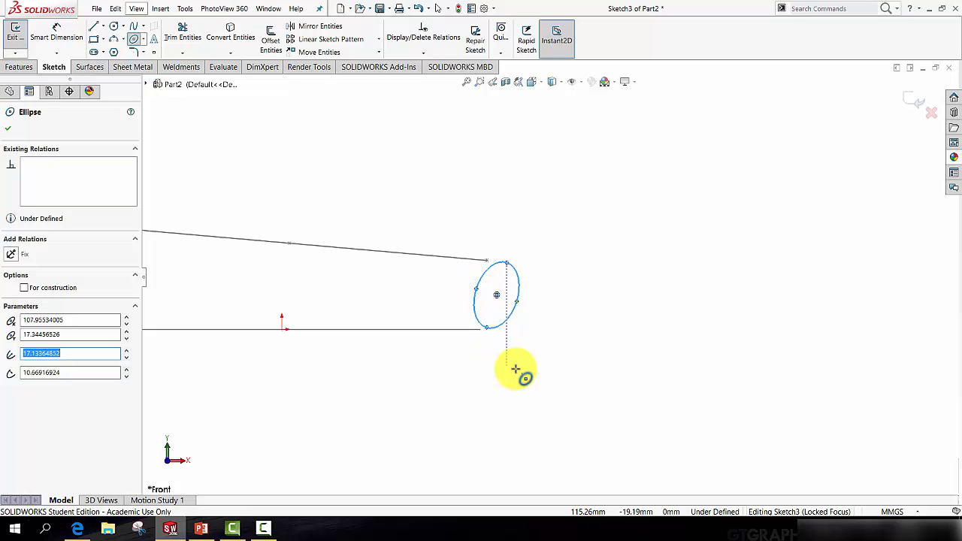
key("Escape")
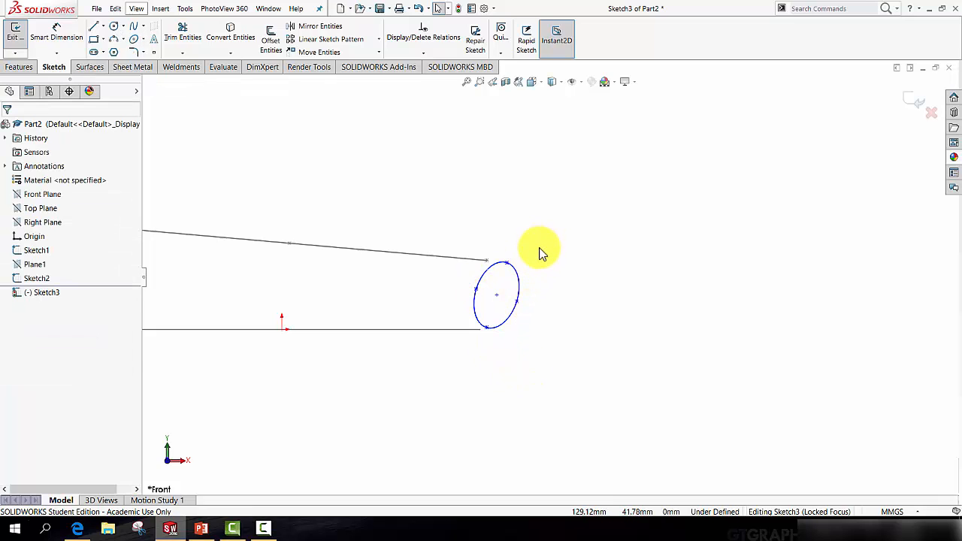
Add a Pierce relation between the ellipse's upper axis point and the circle on the angled plane
mouse_move(541, 251)
middle_mouse_down()
mouse_move(519, 268)
mouse_move(530, 271)
middle_mouse_up()
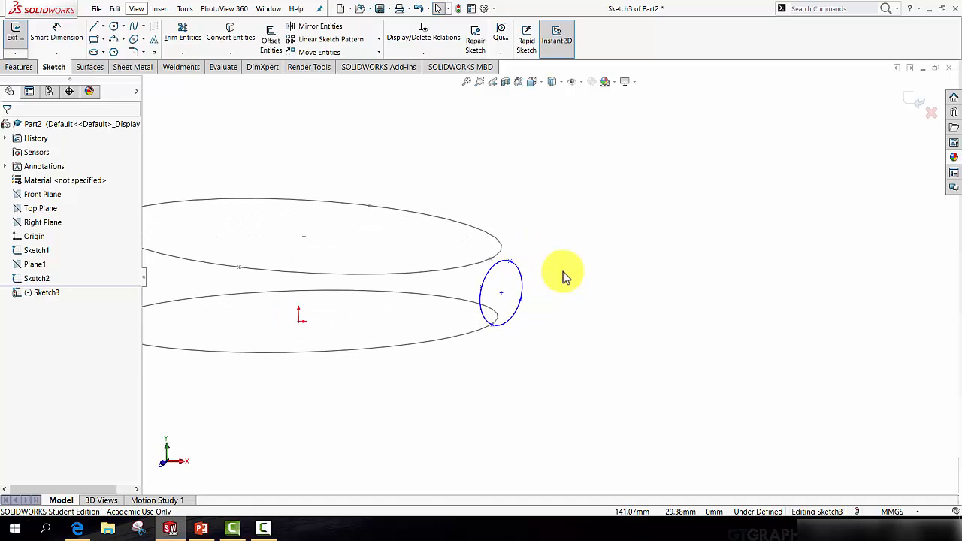
left_click(510, 263)
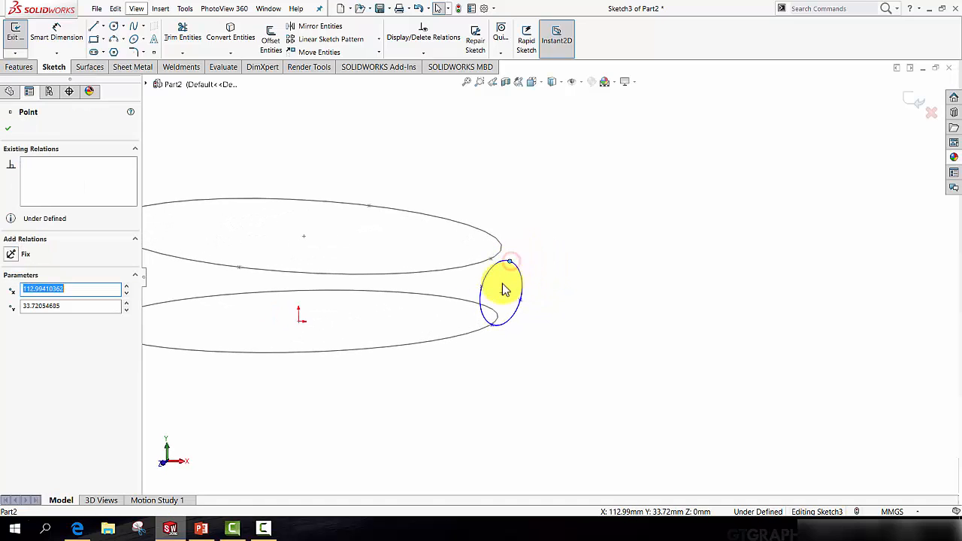
left_click(463, 271, "ctrl")
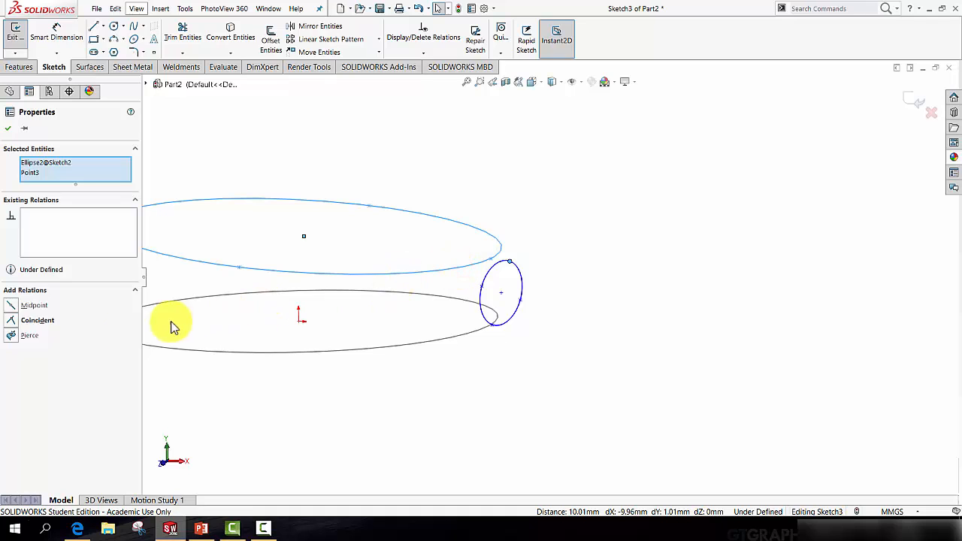
left_click(15, 336)
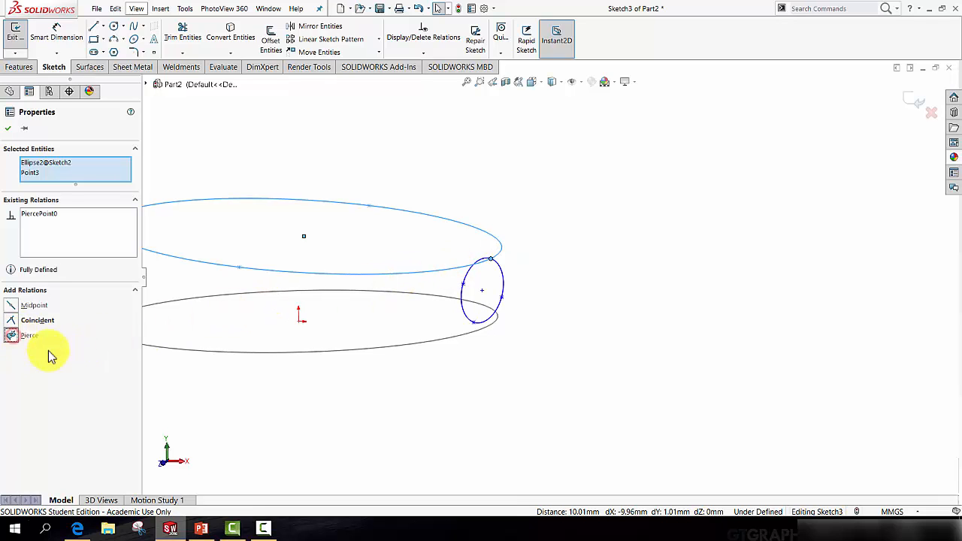
Add a Pierce relation between the ellipse's lower axis point and the 200 mm circle on the Top Plane
left_click(484, 342)
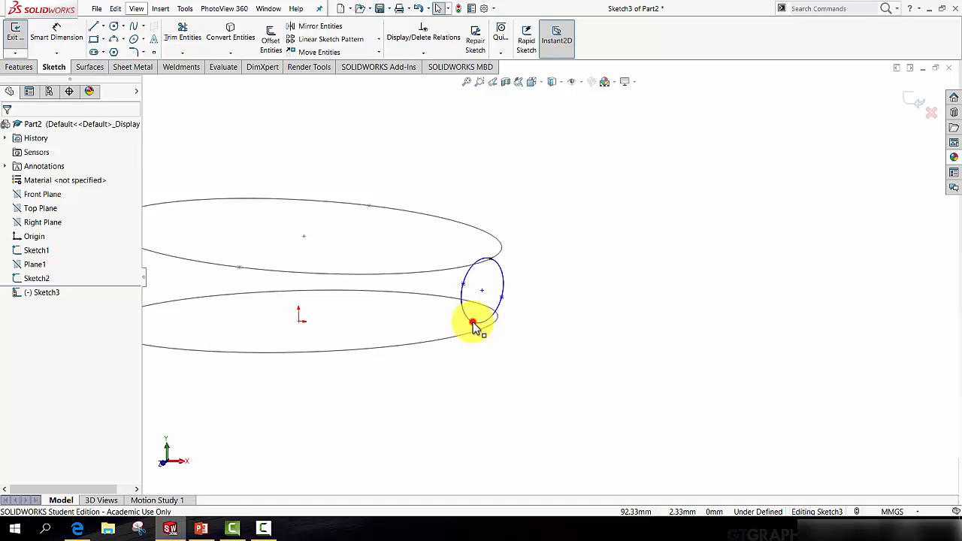
left_click(473, 325)
left_click(480, 335, "ctrl")
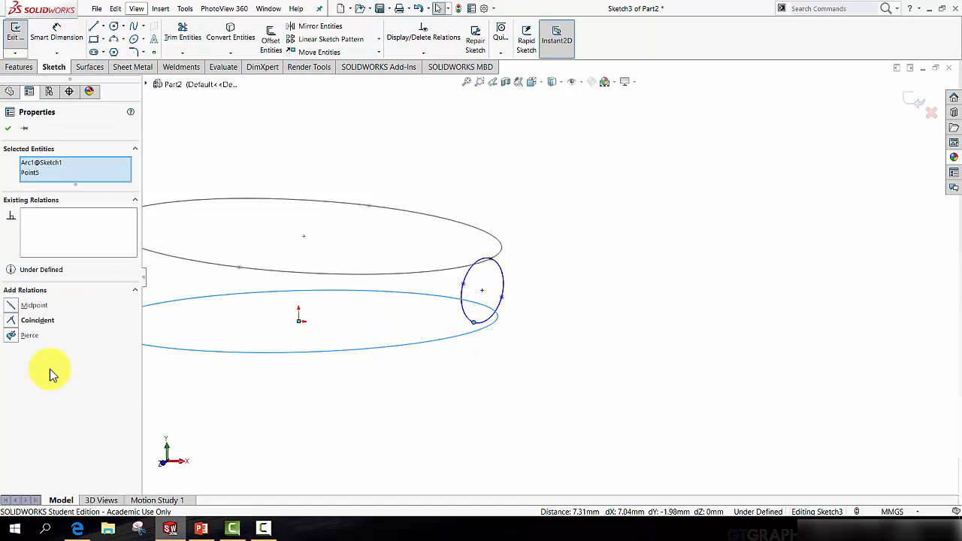
left_click(11, 340)
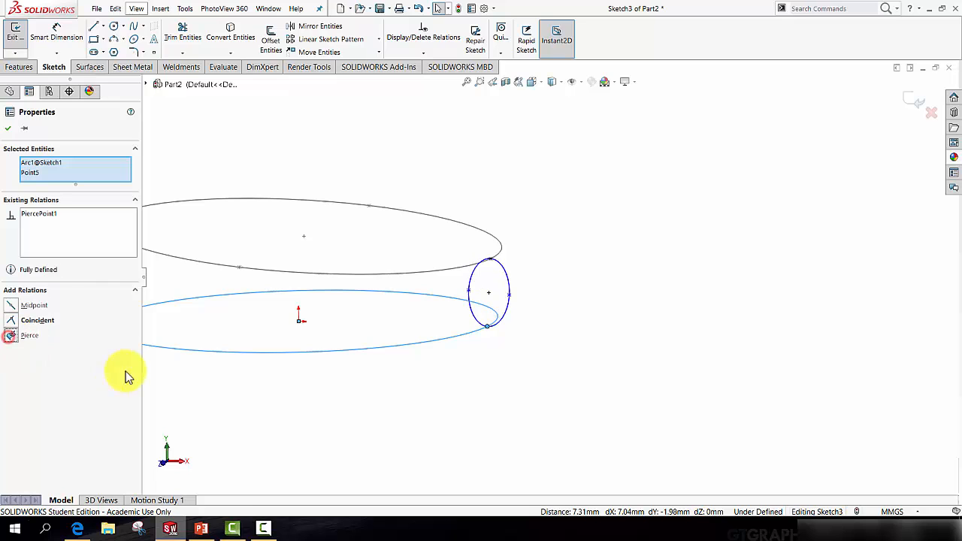
Dimension the ellipse's width between its two side points as 24 mm and exit the sketch
mouse_move(303, 383)
middle_mouse_down()
mouse_move(414, 348)
mouse_move(439, 325)
mouse_move(414, 343)
mouse_move(437, 341)
middle_mouse_up()
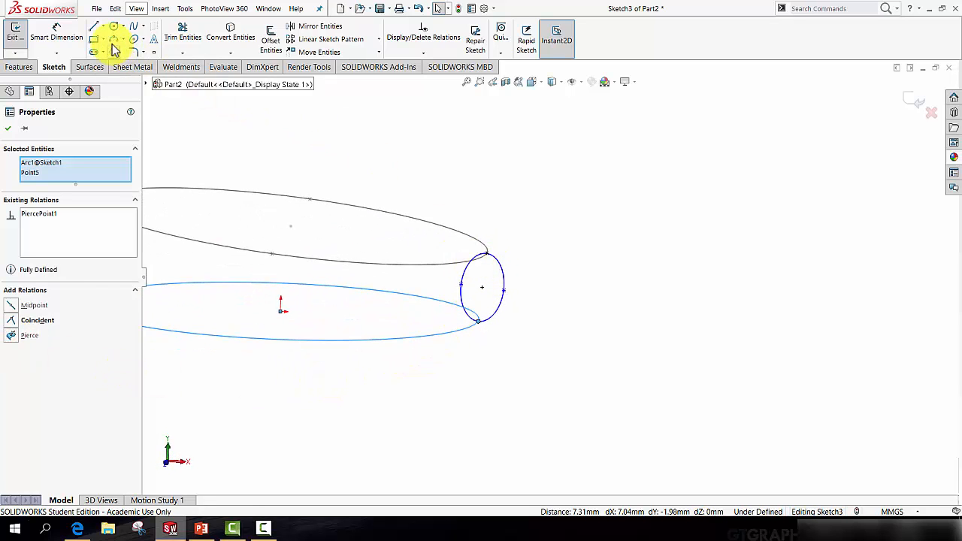
left_click(79, 35)
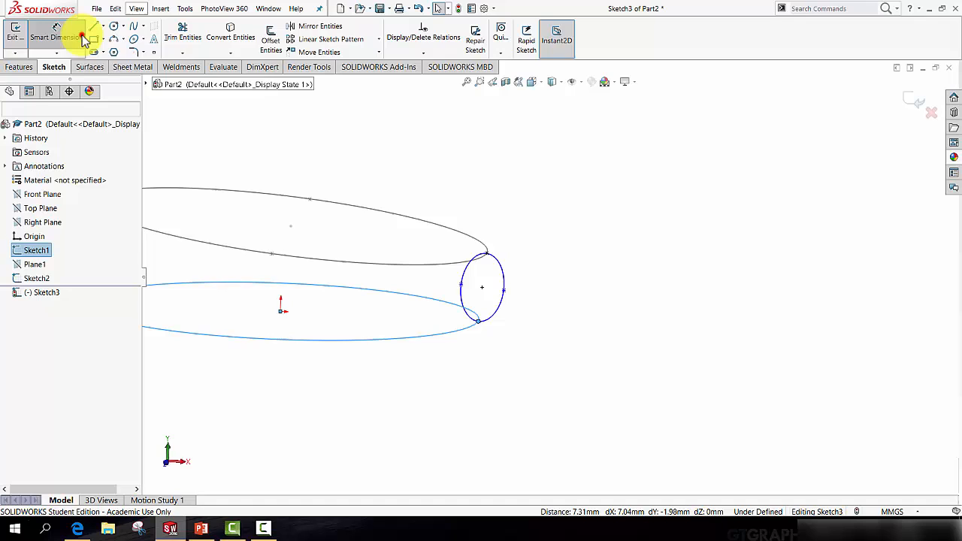
left_click(461, 284)
left_click(504, 290)
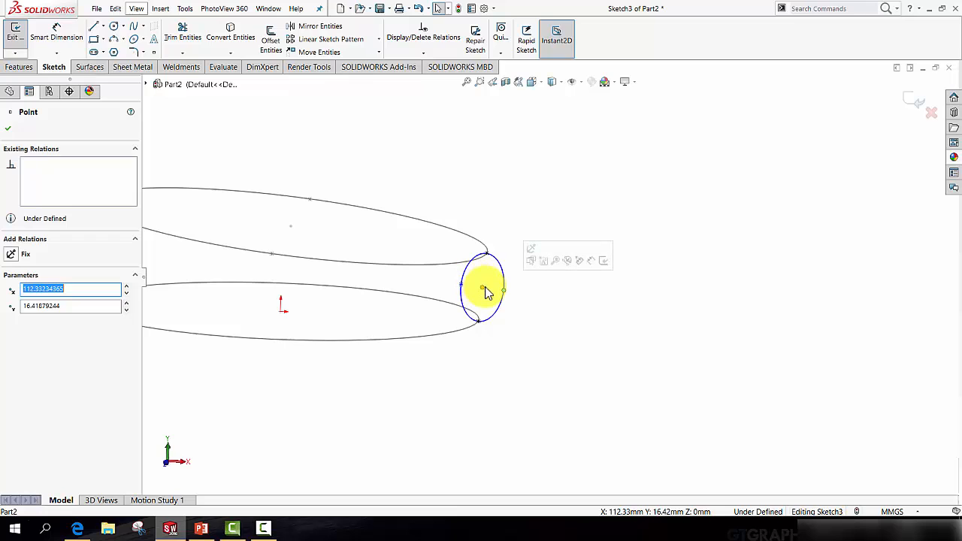
left_click(69, 43)
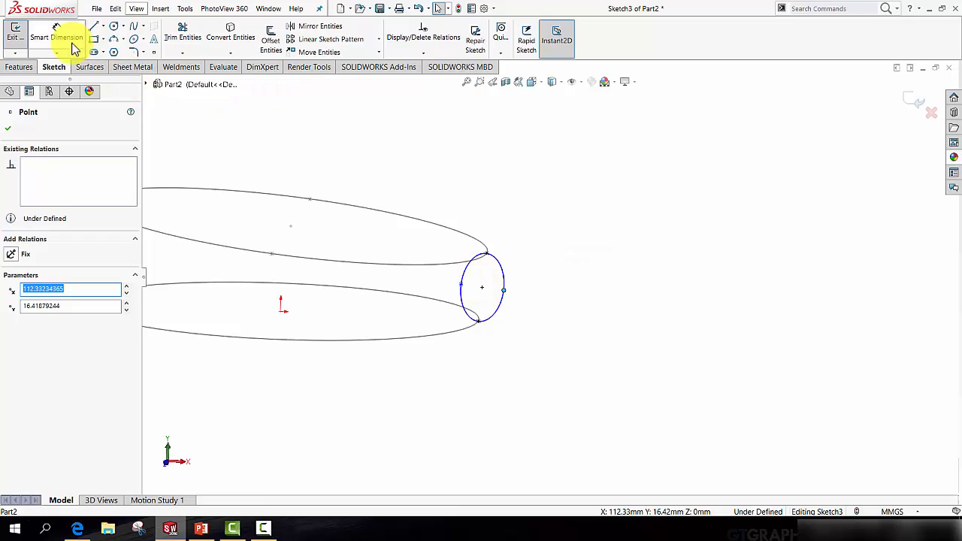
left_click(460, 283)
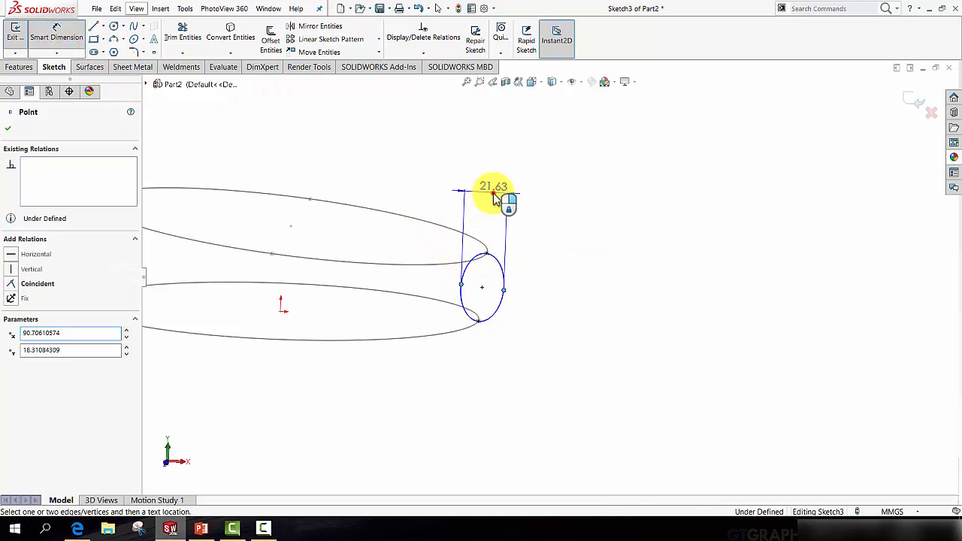
left_click(492, 189)
key("Return")
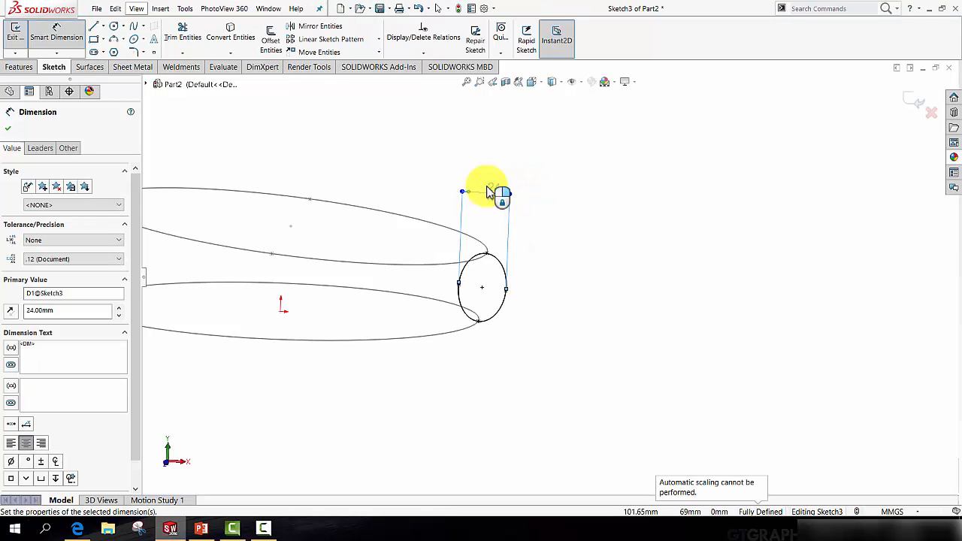
left_click(914, 100)
Start a Swept Boss/Base with the ellipse sketch as the profile and the lower circle as the path
mouse_move(607, 264)
middle_mouse_down()
mouse_move(492, 315)
mouse_move(465, 282)
mouse_move(488, 318)
middle_mouse_up()
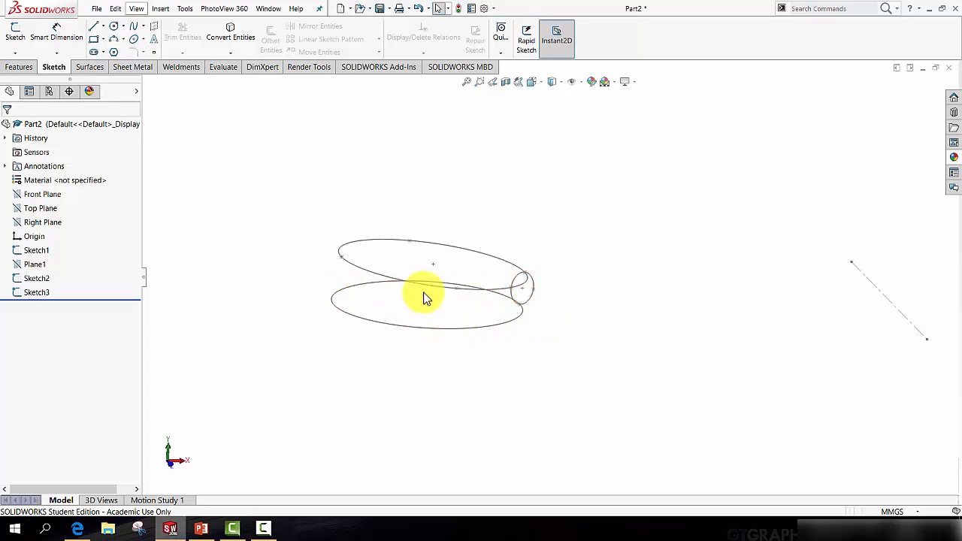
mouse_move(425, 296)
middle_mouse_down()
mouse_move(397, 242)
mouse_move(403, 262)
middle_mouse_up()
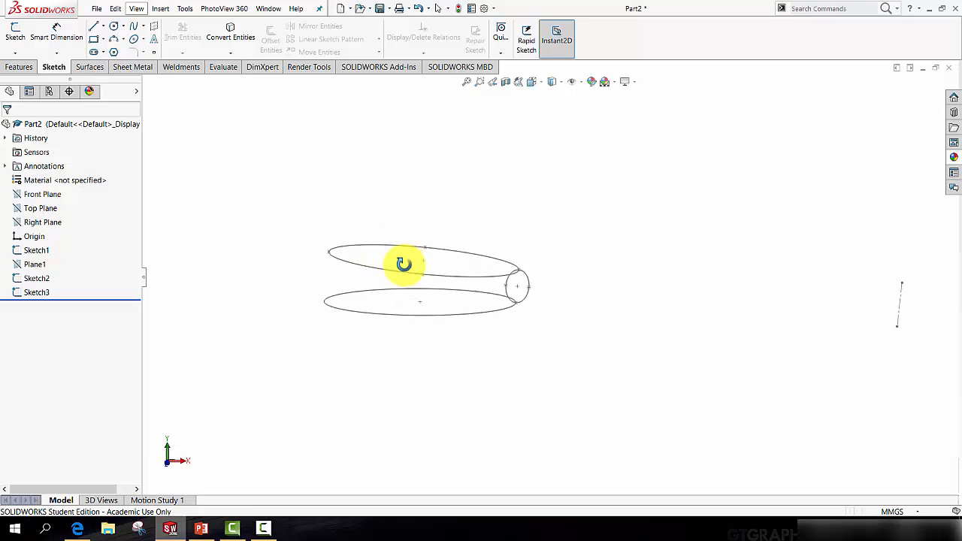
left_click(17, 67)
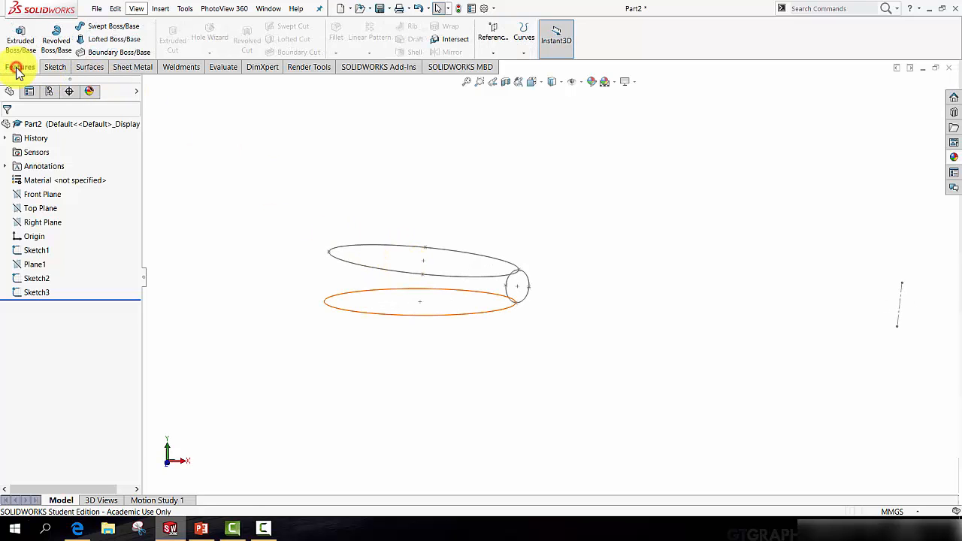
left_click(115, 23)
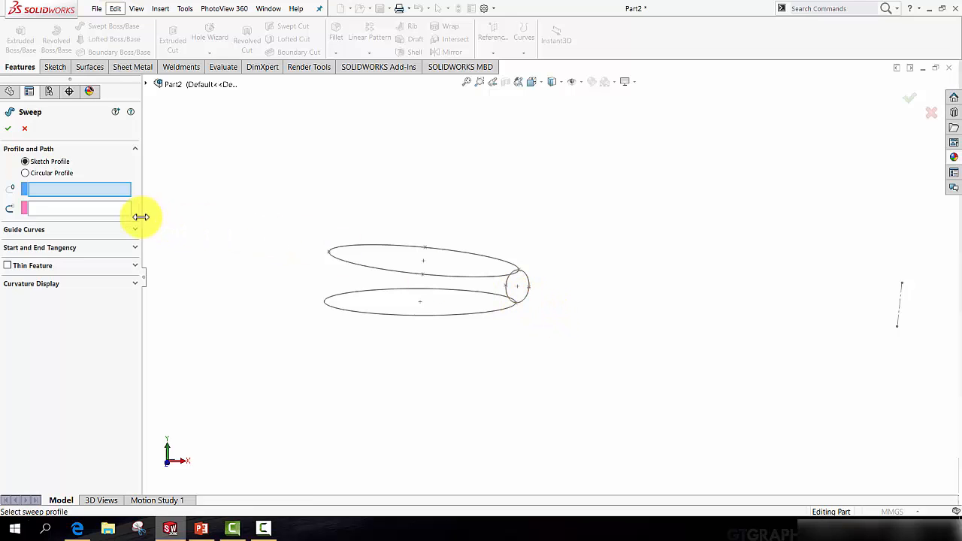
left_click(523, 301)
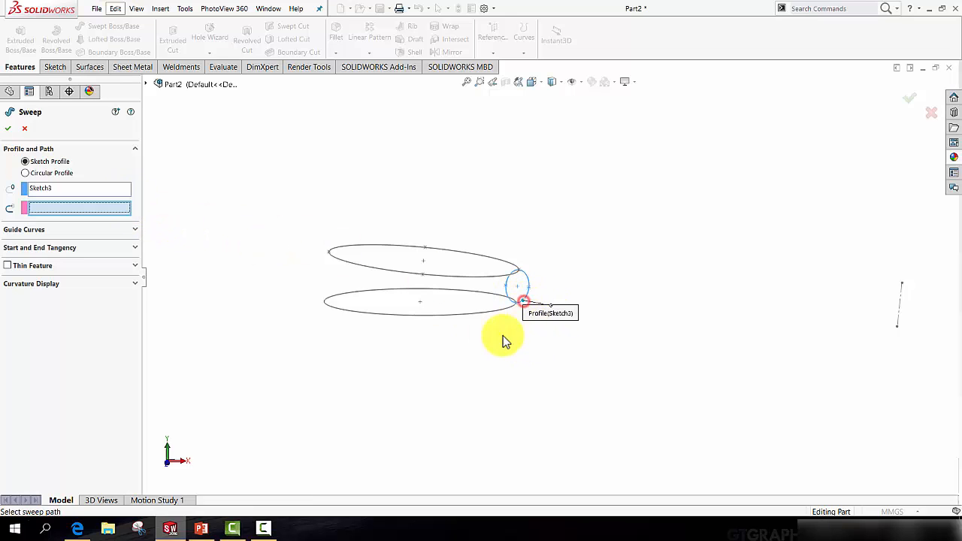
left_click(422, 321)
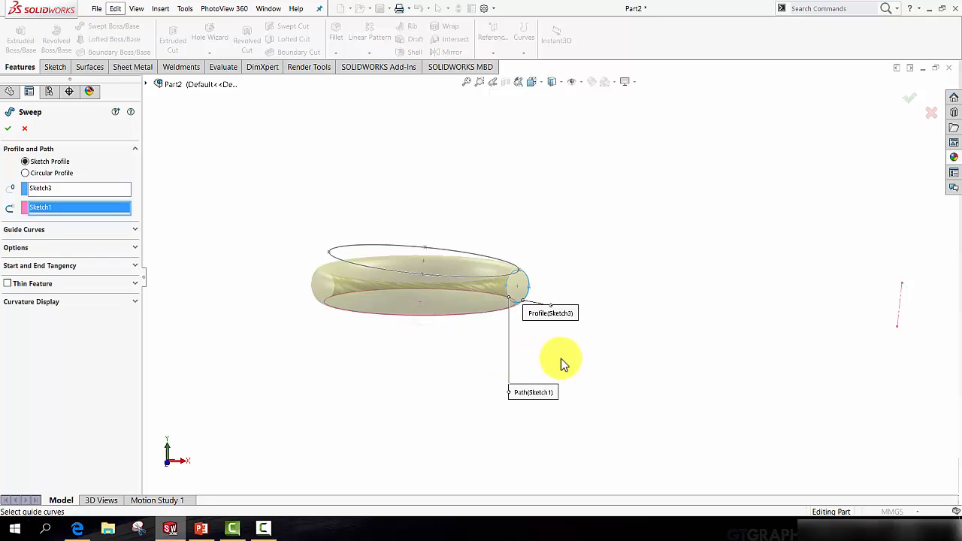
Add the circle on the angled plane as the sweep's guide curve
mouse_move(561, 358)
middle_mouse_down()
mouse_move(560, 339)
mouse_move(517, 369)
mouse_move(536, 275)
middle_mouse_up()
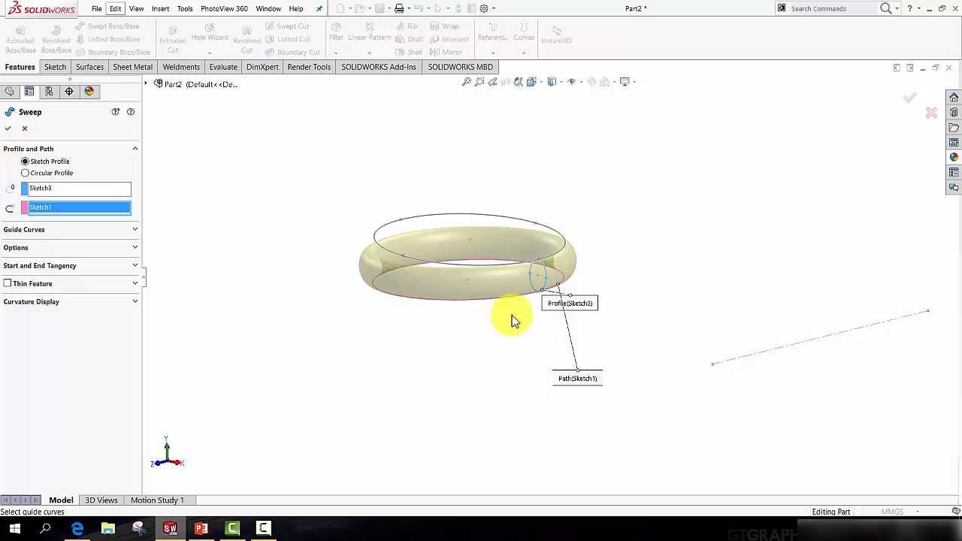
middle_click_drag(512, 320, 551, 294)
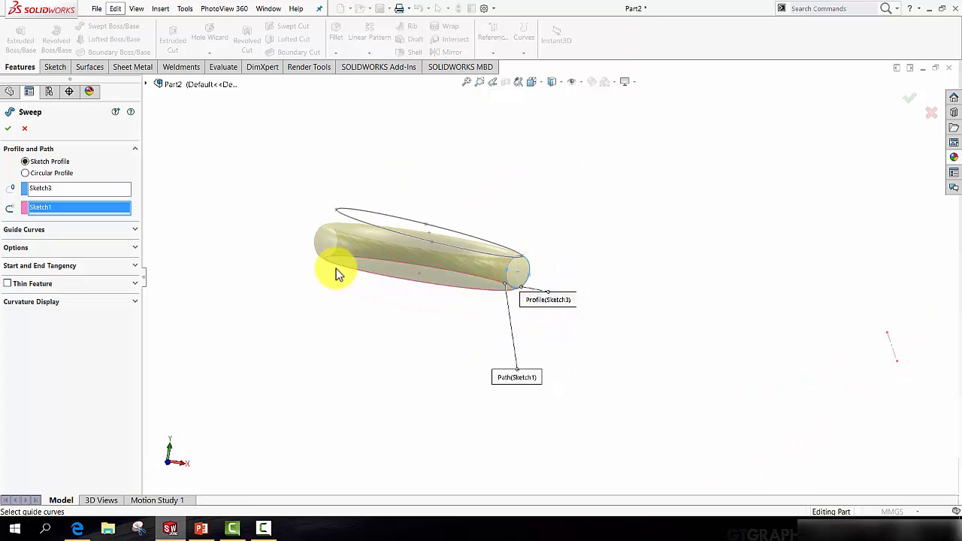
scroll(402, 257, "down", 2)
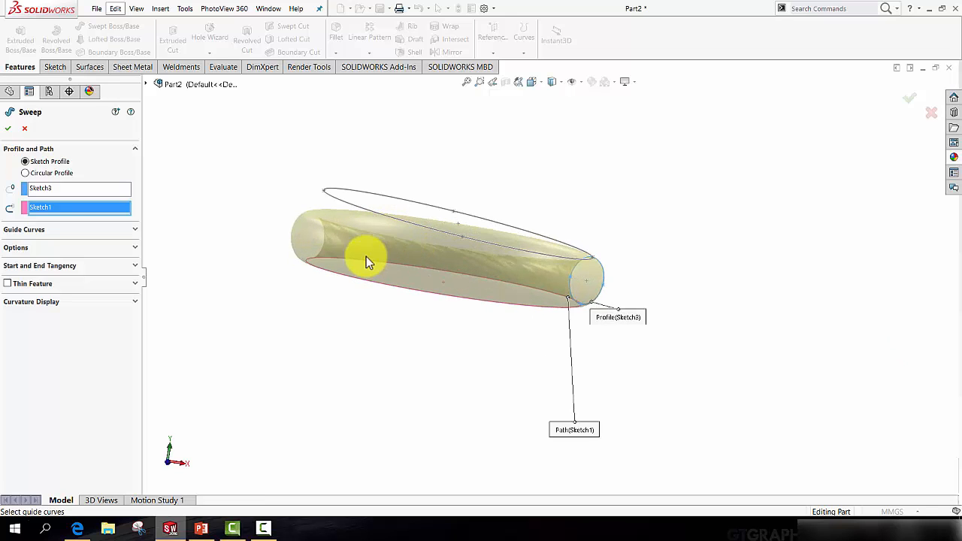
left_click(134, 232)
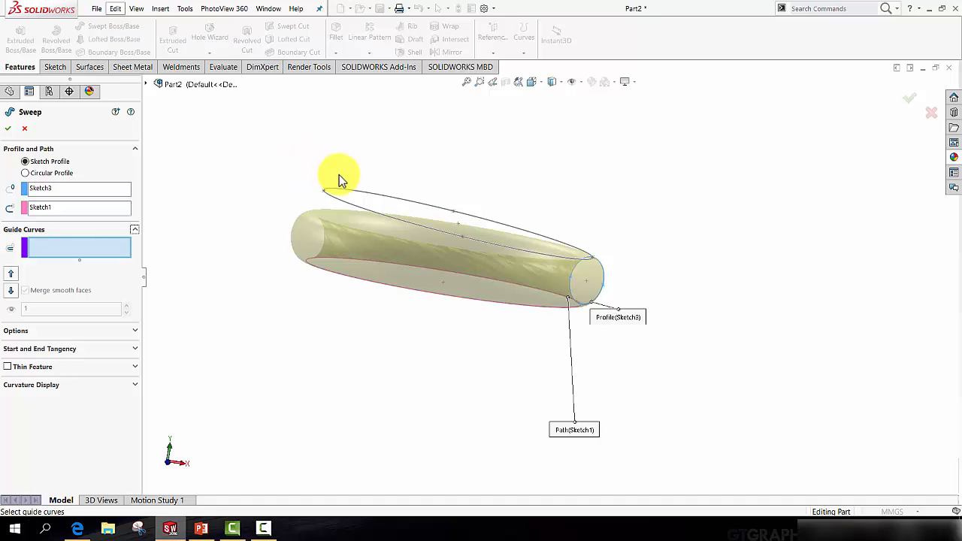
left_click(340, 193)
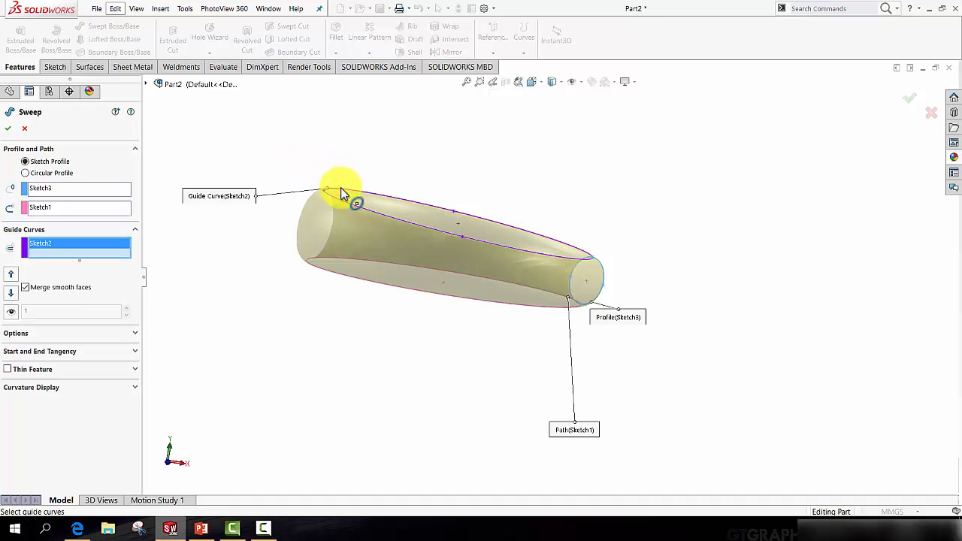
Inspect the guided sweep preview from several angles and accept it to create the solid ring
middle_click_drag(526, 265, 586, 272)
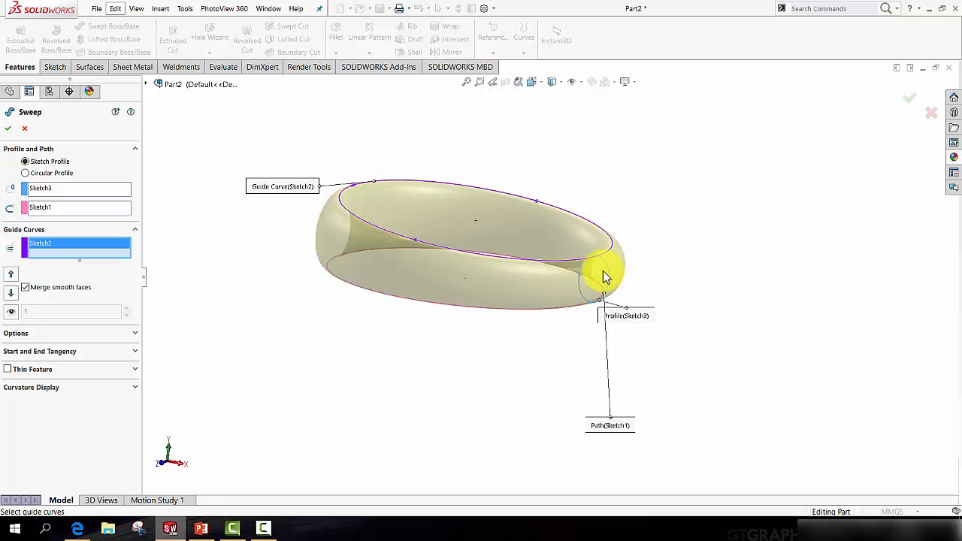
middle_click_drag(537, 294, 481, 272)
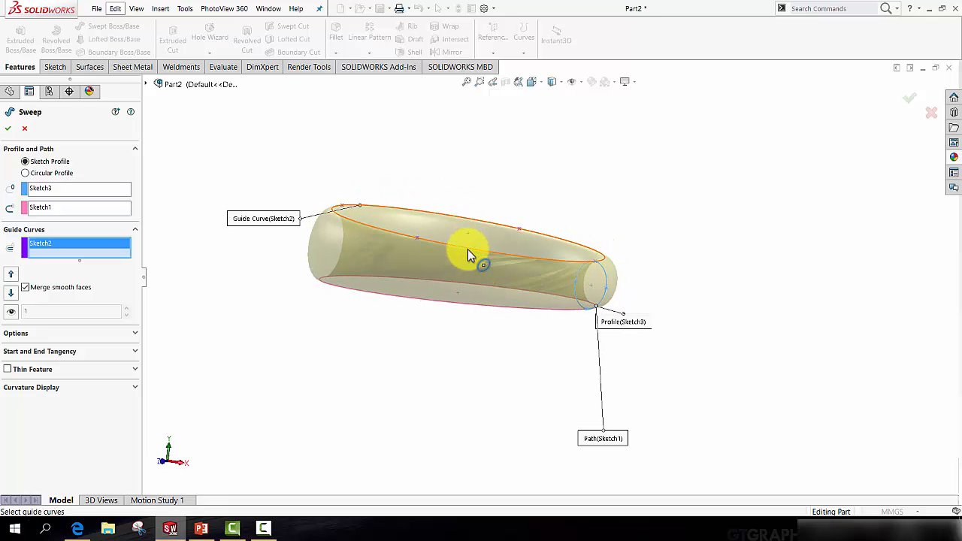
middle_click_drag(392, 289, 416, 305)
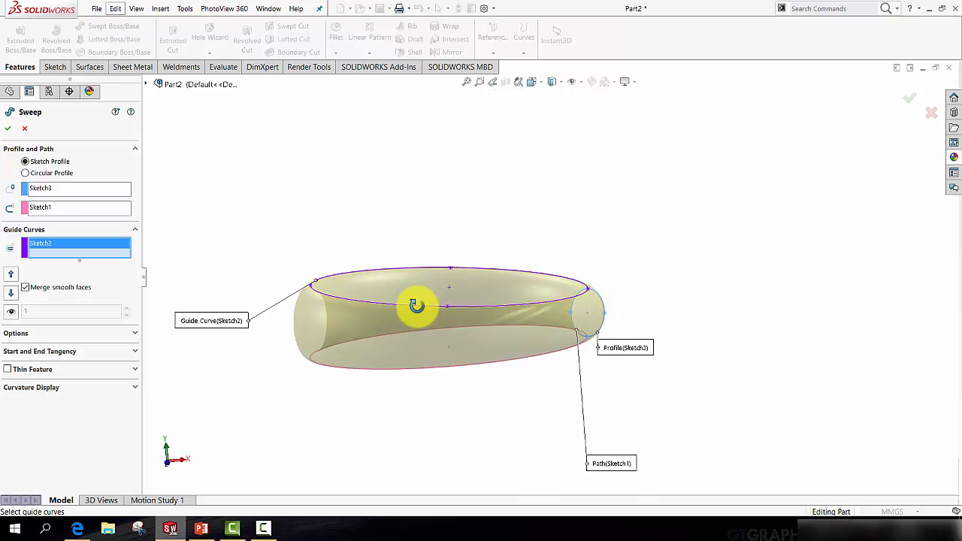
left_click(903, 101)
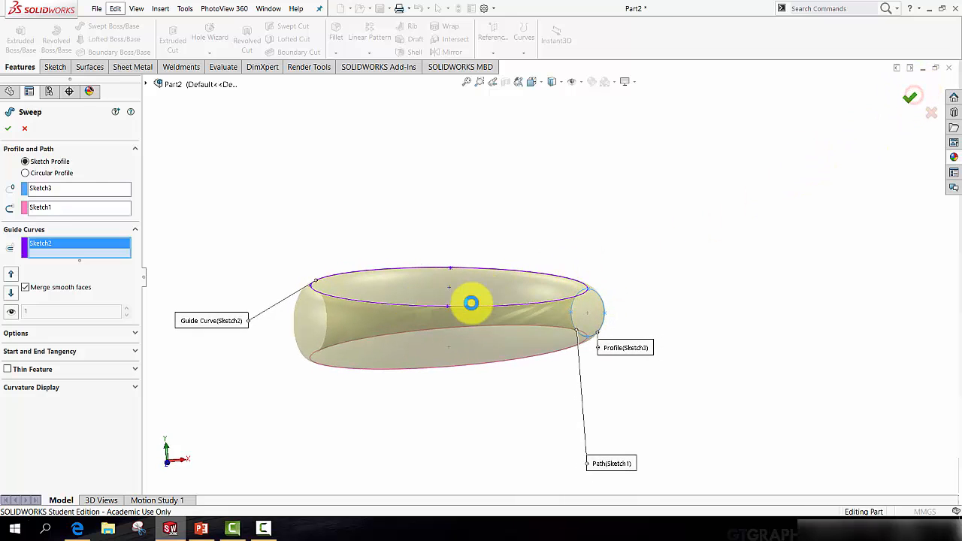
mouse_move(509, 292)
middle_mouse_down()
mouse_move(564, 359)
mouse_move(507, 293)
mouse_move(531, 326)
mouse_move(491, 224)
middle_mouse_up()
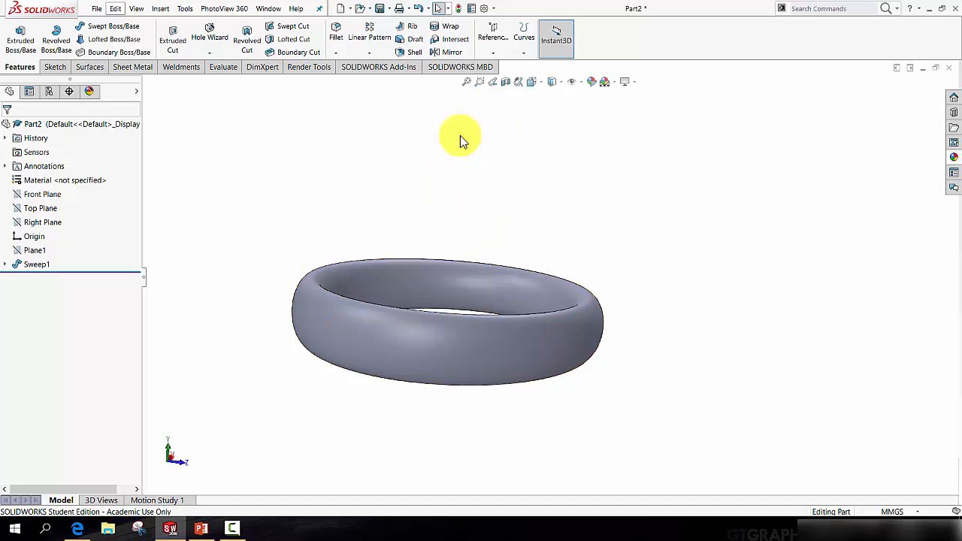
scroll(450, 184, "up", 2)
scroll(449, 239, "down", 2)
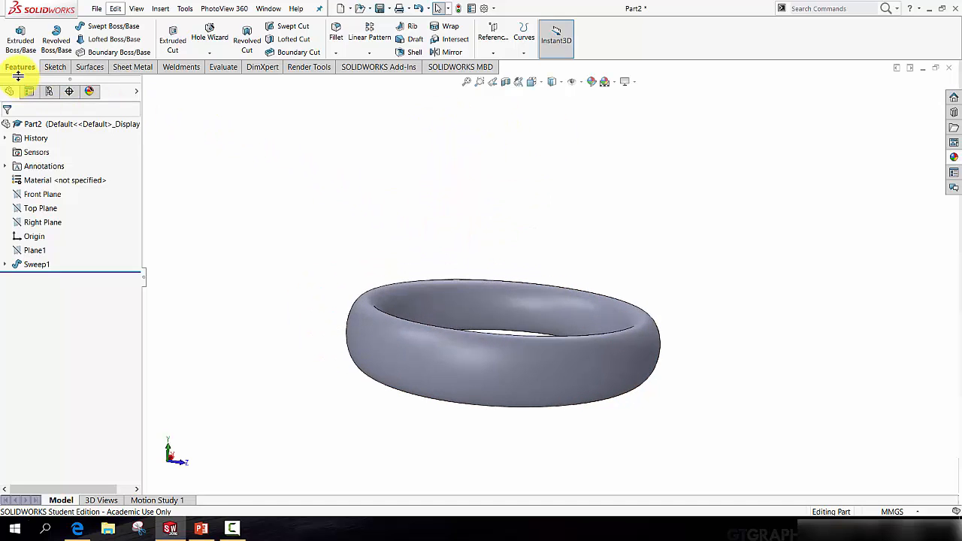
Create a reference plane offset 25 mm above the Top Plane
left_click(498, 33)
left_click(500, 66)
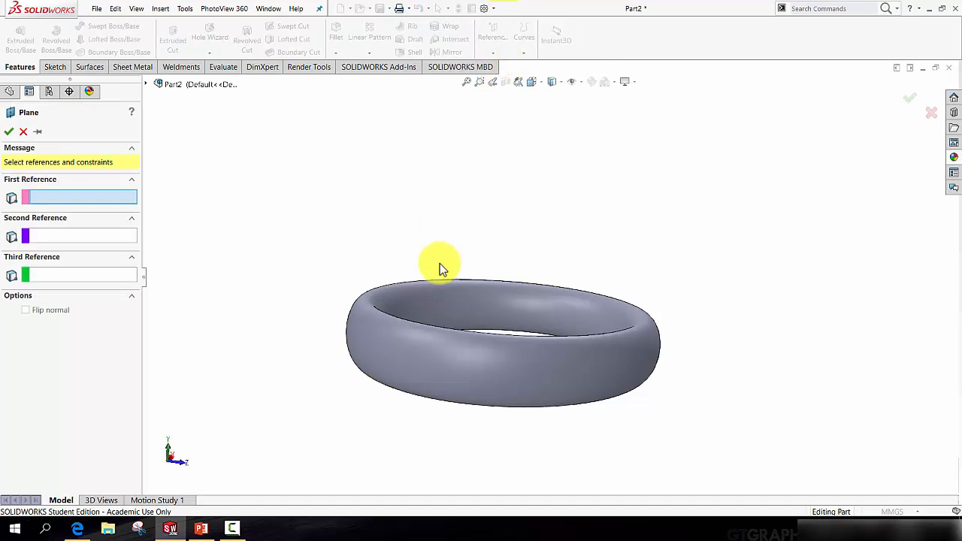
middle_click_drag(441, 269, 428, 214)
left_click(154, 85)
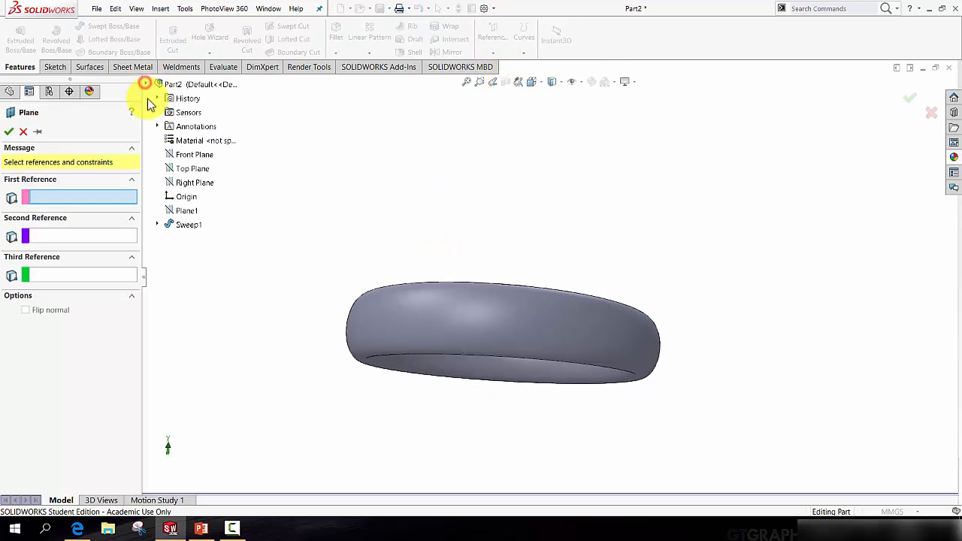
left_click(193, 168)
middle_click_drag(344, 230, 357, 254)
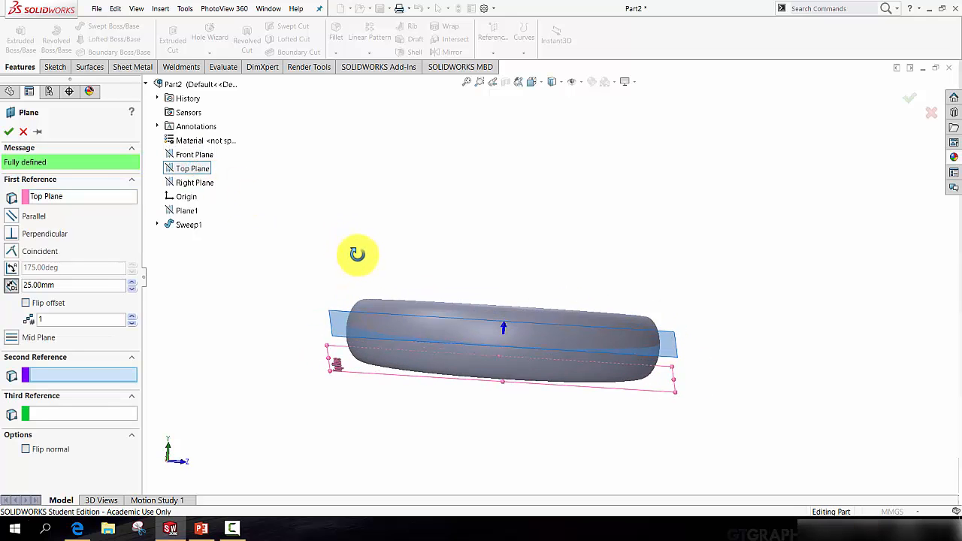
middle_click_drag(472, 346, 440, 367)
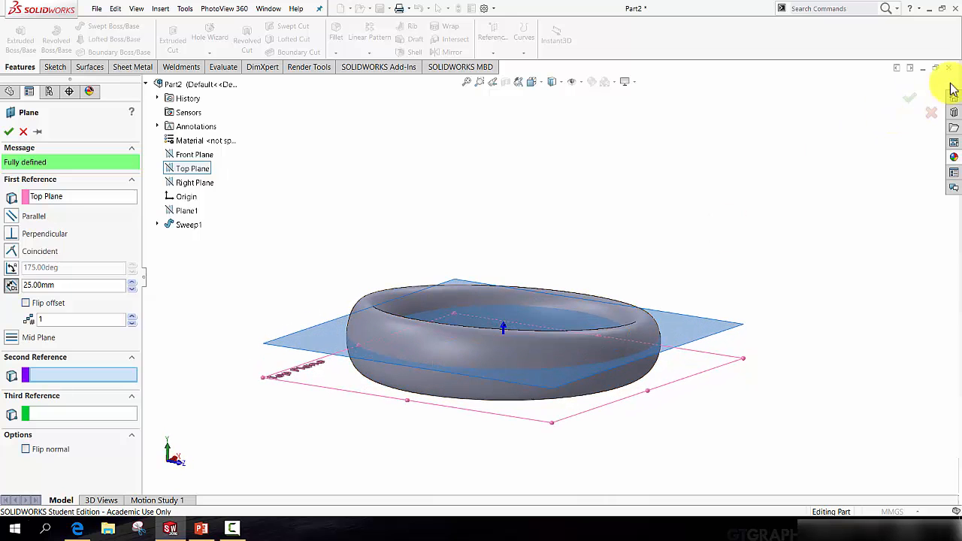
left_click(909, 98)
middle_click_drag(673, 243, 622, 263)
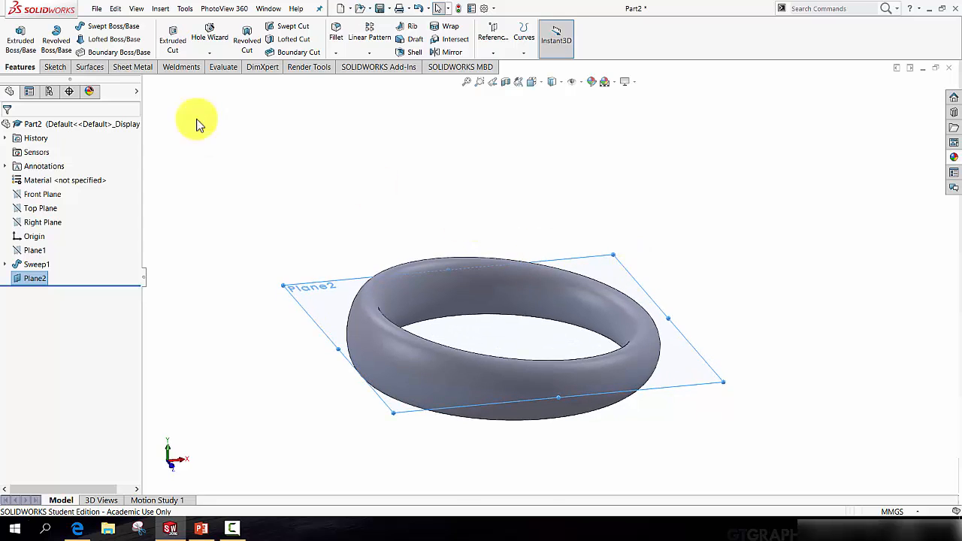
Sketch a circle of about 193 mm diameter centred on the origin on the new offset plane
left_click(54, 72)
left_click(113, 25)
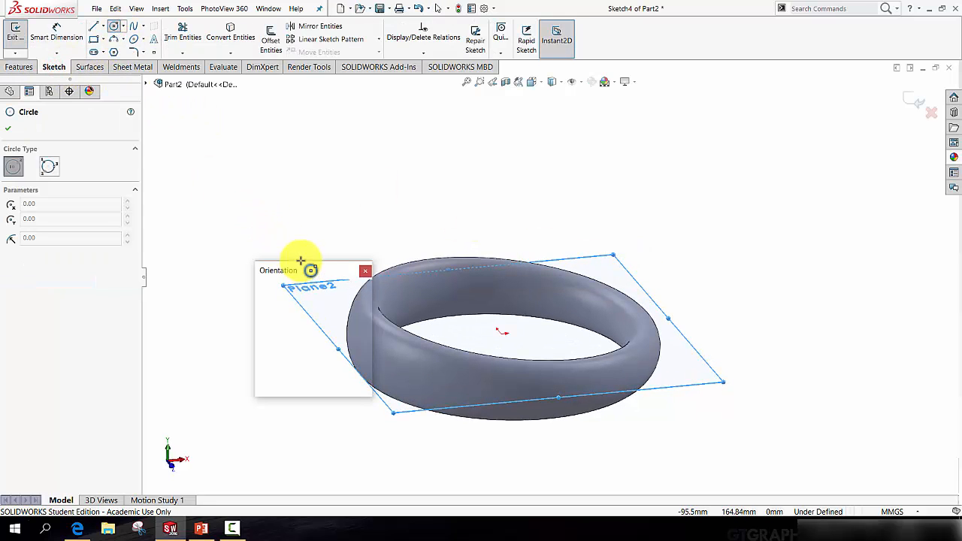
left_click(365, 331)
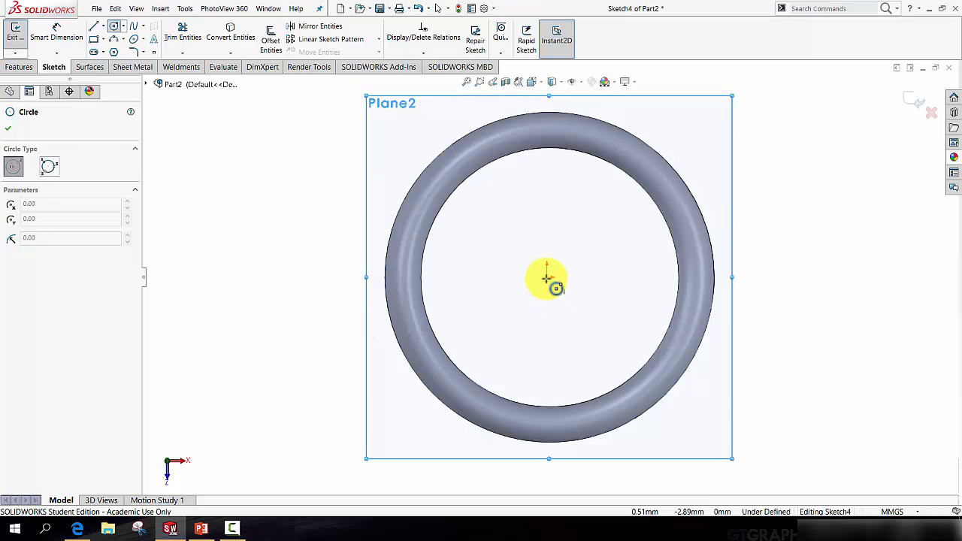
left_click(546, 277)
left_click(546, 136)
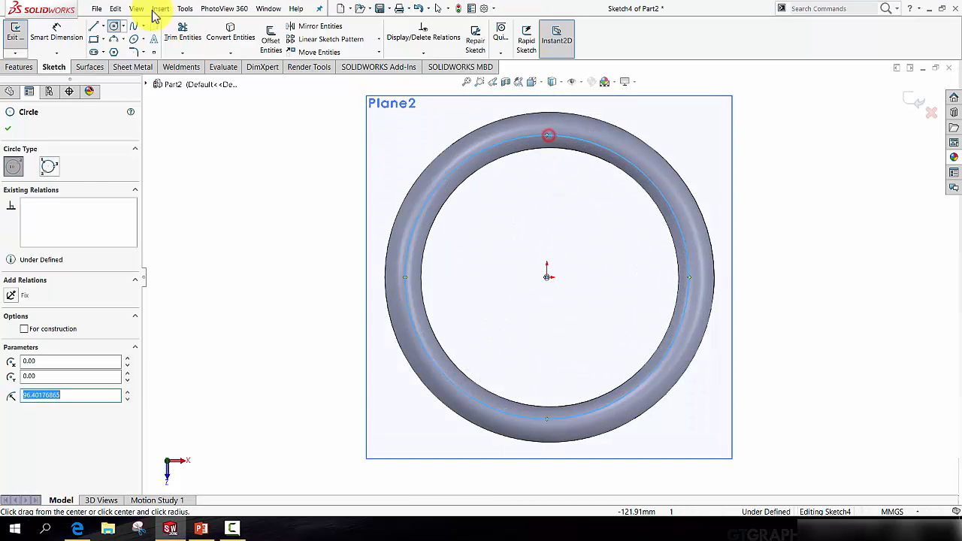
Dimension the circle's diameter as 190 mm and exit the sketch
left_click(73, 27)
left_click(633, 161)
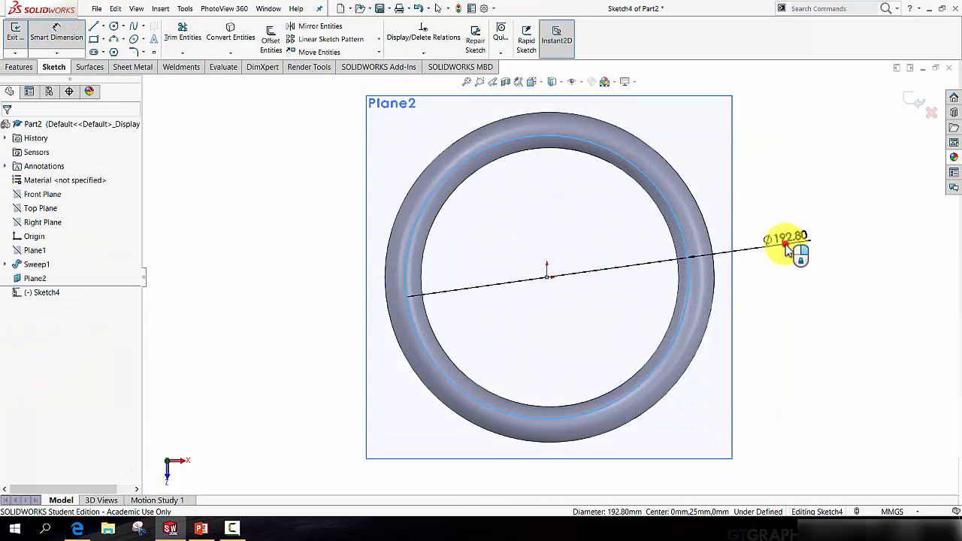
left_click(785, 245)
type("190")
key("Return")
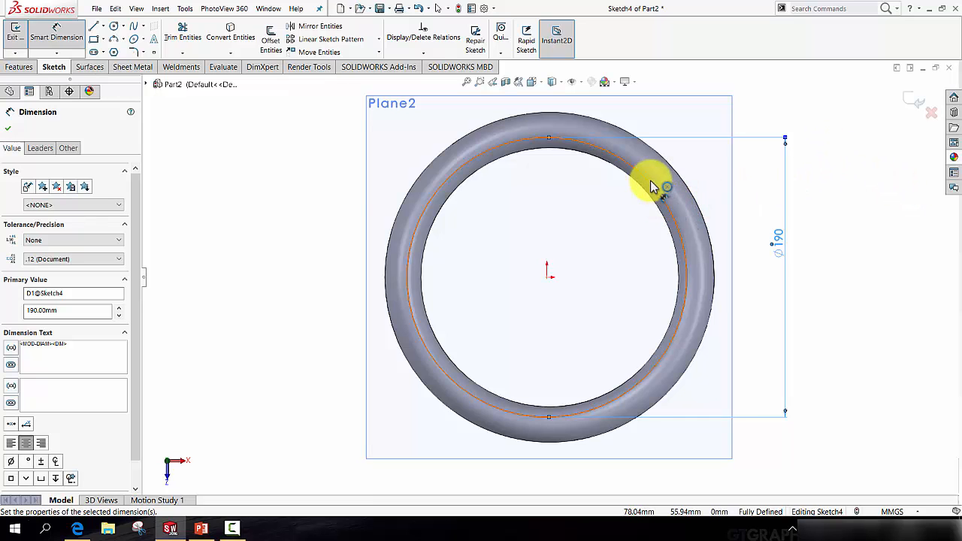
left_click(917, 102)
Hide the 25 mm offset plane and view the ring with the circle sketch inside it
middle_click_drag(671, 267, 764, 255)
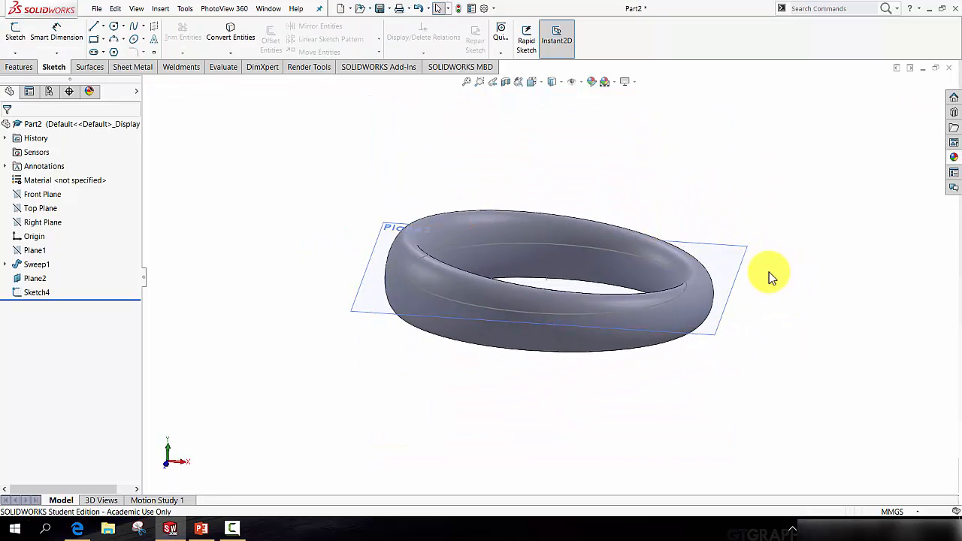
right_click(746, 267)
left_click(773, 247)
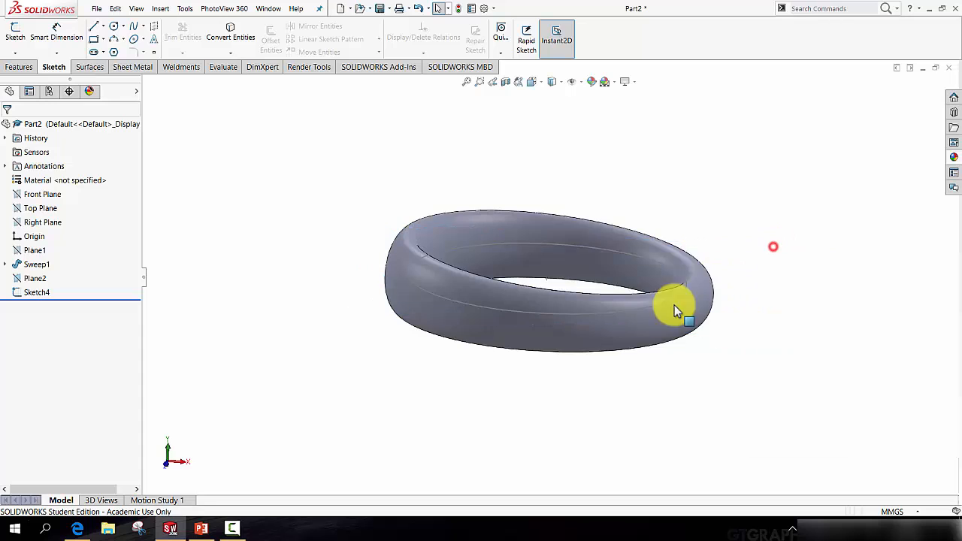
middle_click_drag(673, 306, 609, 316)
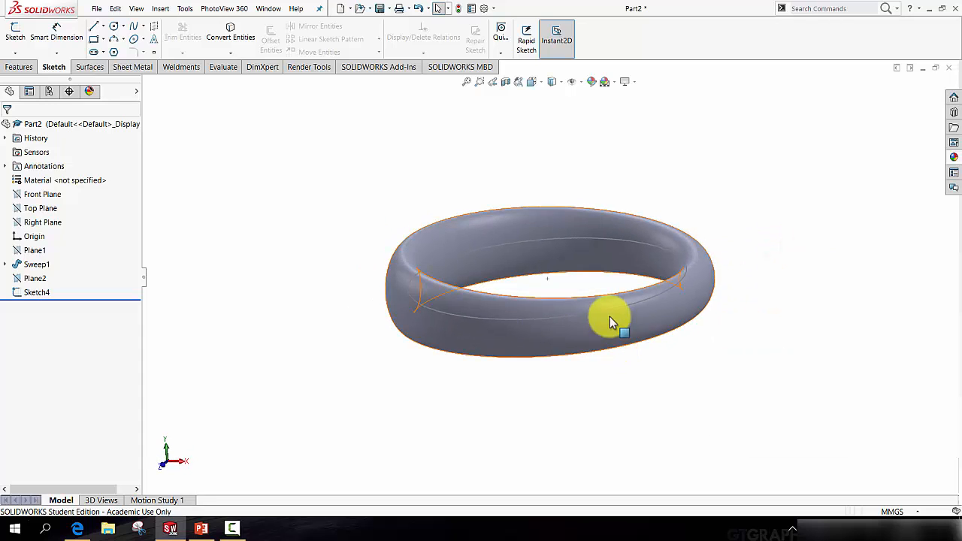
scroll(609, 317, "up", 4)
scroll(550, 277, "down", 2)
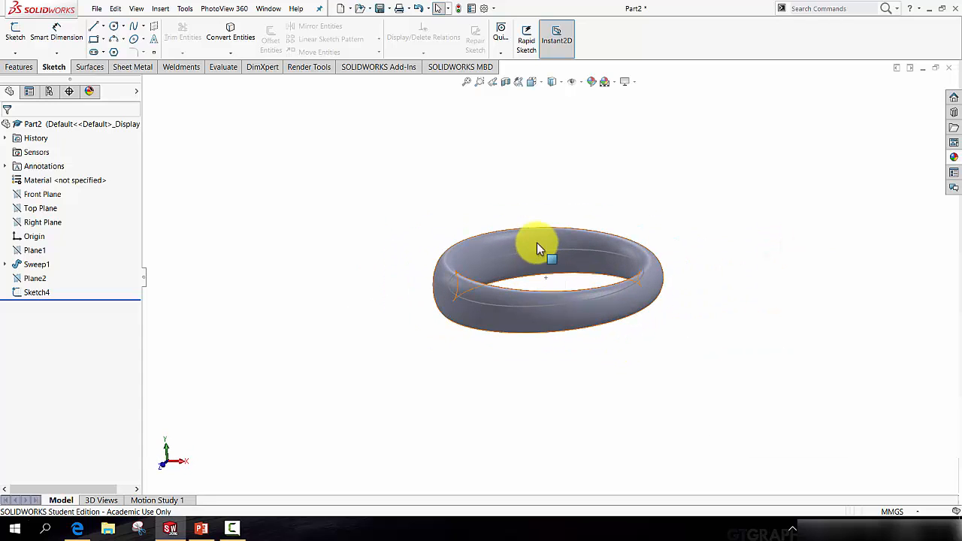
scroll(565, 191, "up", 2)
scroll(536, 266, "down", 2)
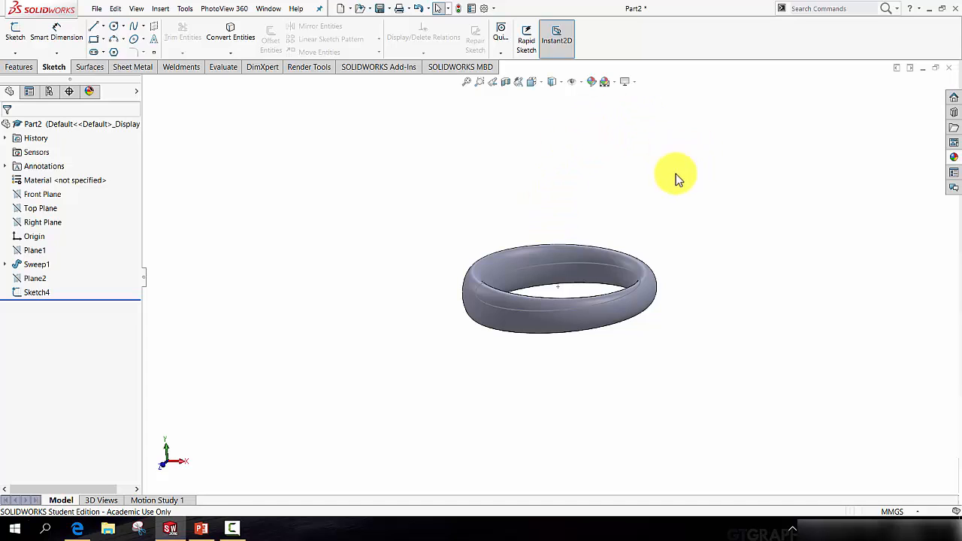
Compare the Front and Right Planes, then start a spline sketch on the Right Plane, viewed normal to it
left_click(43, 195)
middle_click_drag(339, 278, 488, 252)
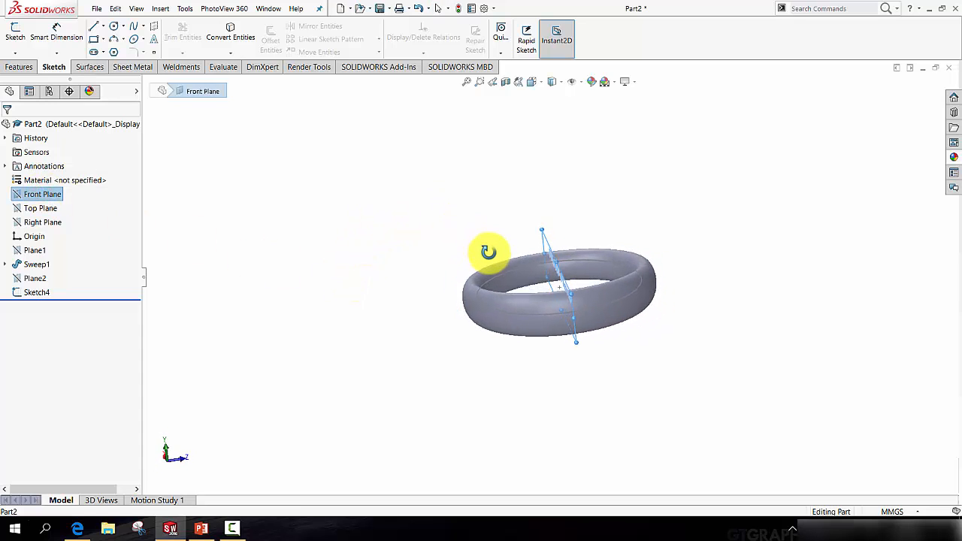
left_click(42, 222)
middle_click_drag(410, 323, 398, 292)
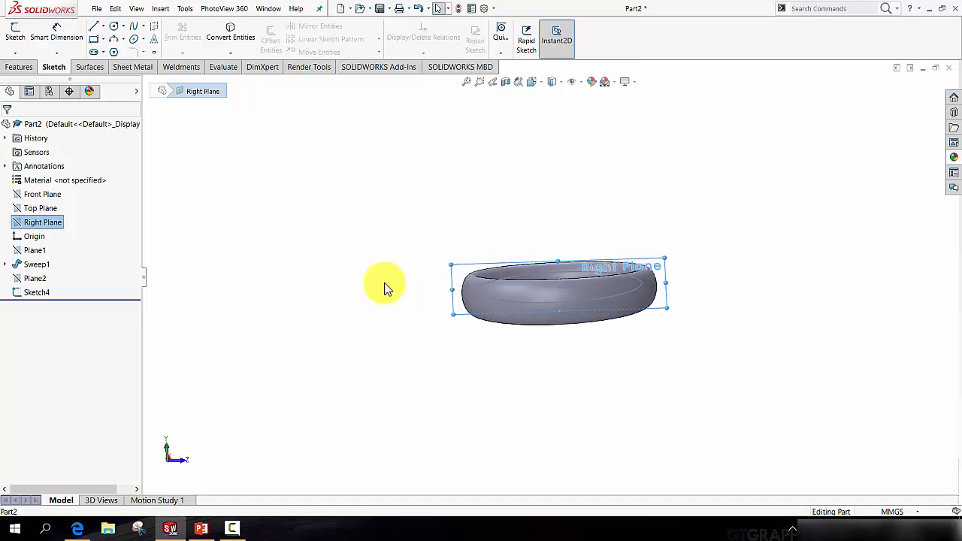
left_click(134, 30)
key("space")
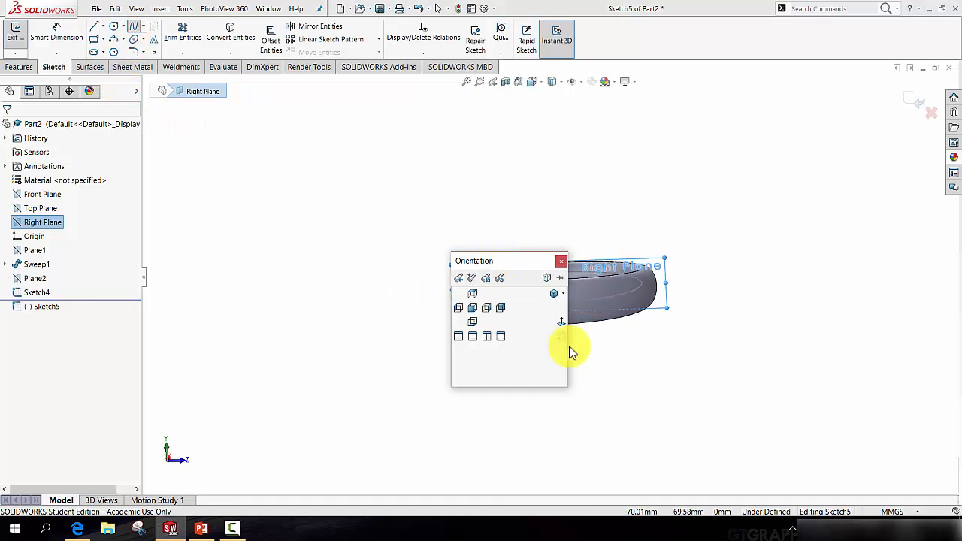
left_click(561, 323)
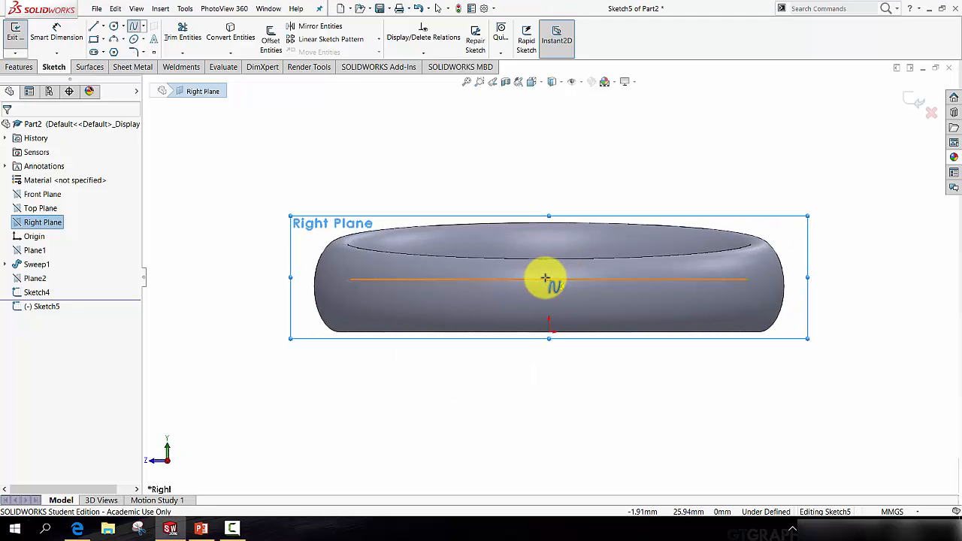
Draw a freehand spline from the 190 mm circle's centre, rising to about 250 mm and arching over toward the positive Z side
scroll(549, 279, "up", 5)
left_click(549, 279)
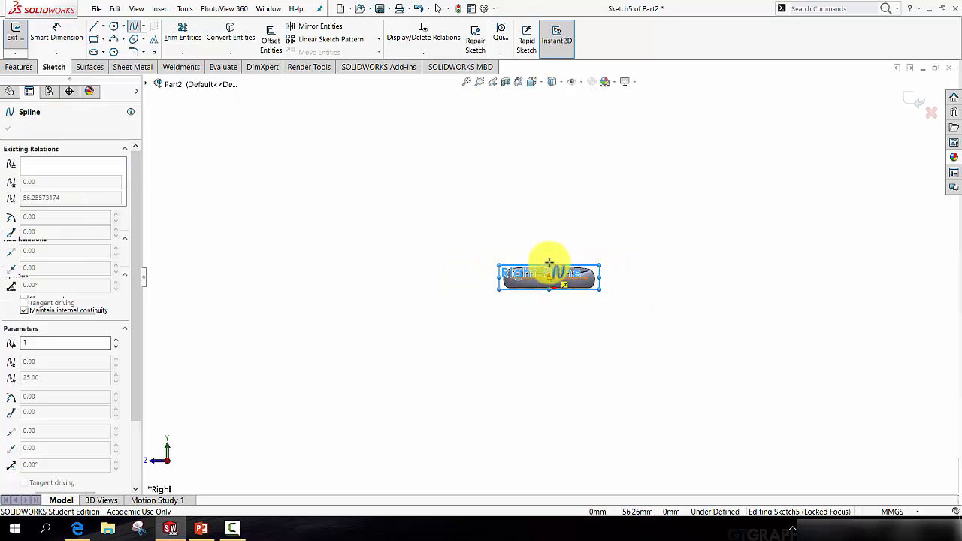
left_click(549, 250)
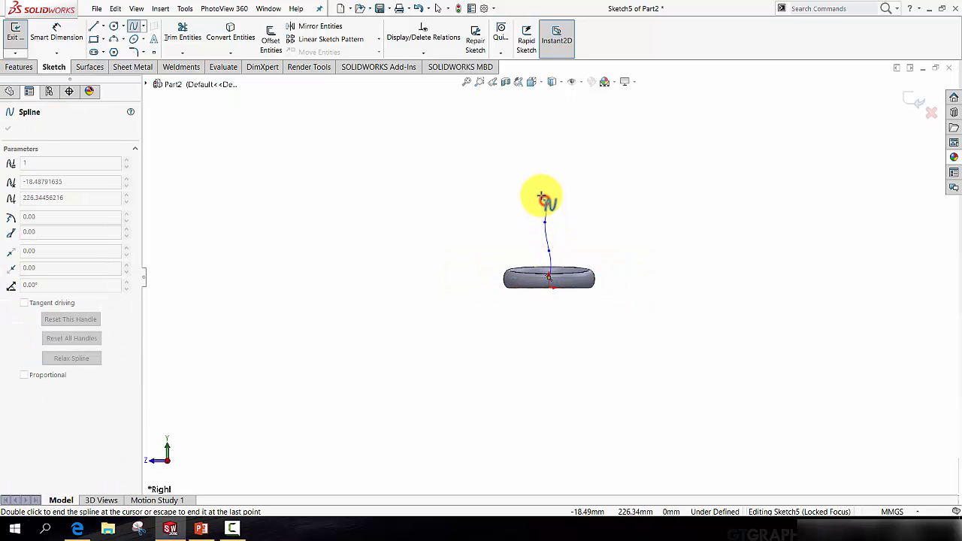
left_click(527, 186)
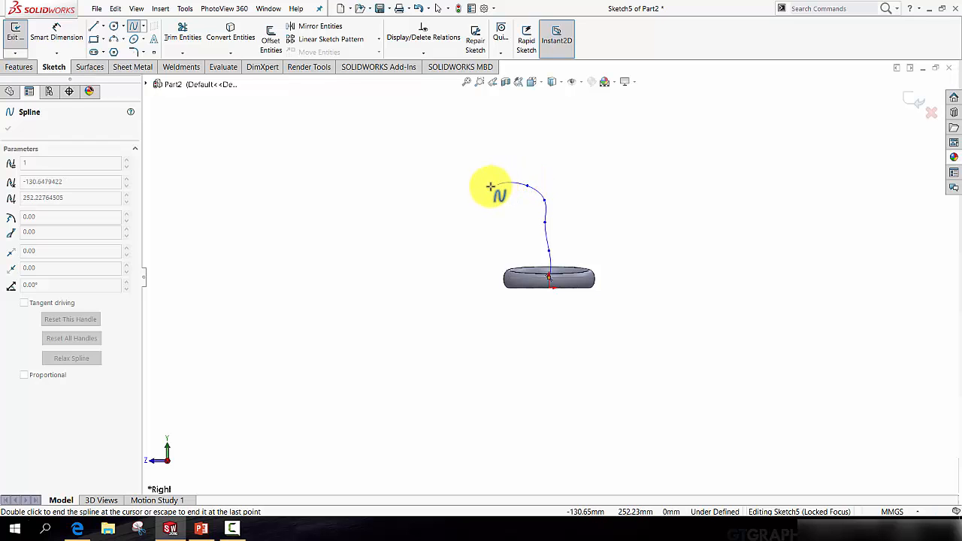
right_click(451, 229)
left_click(460, 236)
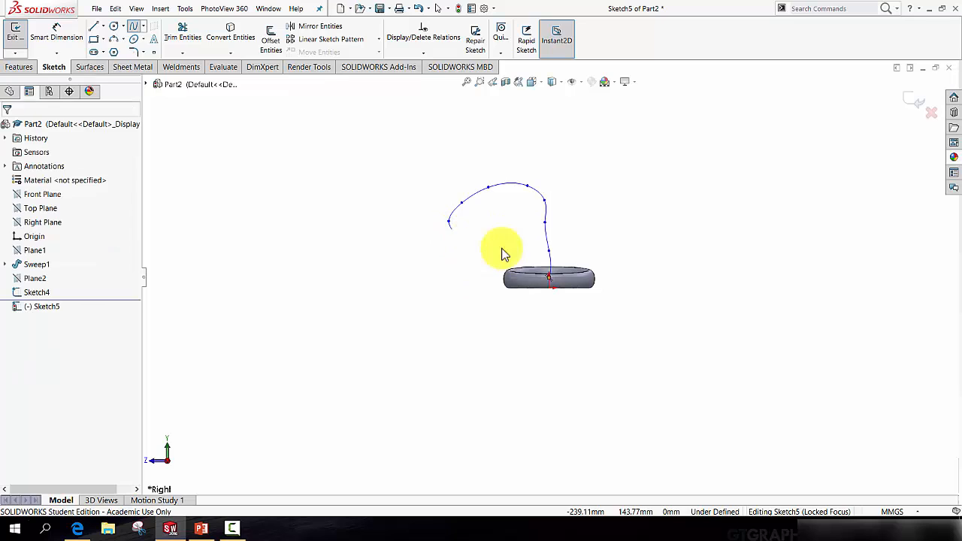
Check the spline's shape against the ring, exit the sketch, and examine the curve from an angled view
scroll(560, 255, "down", 5)
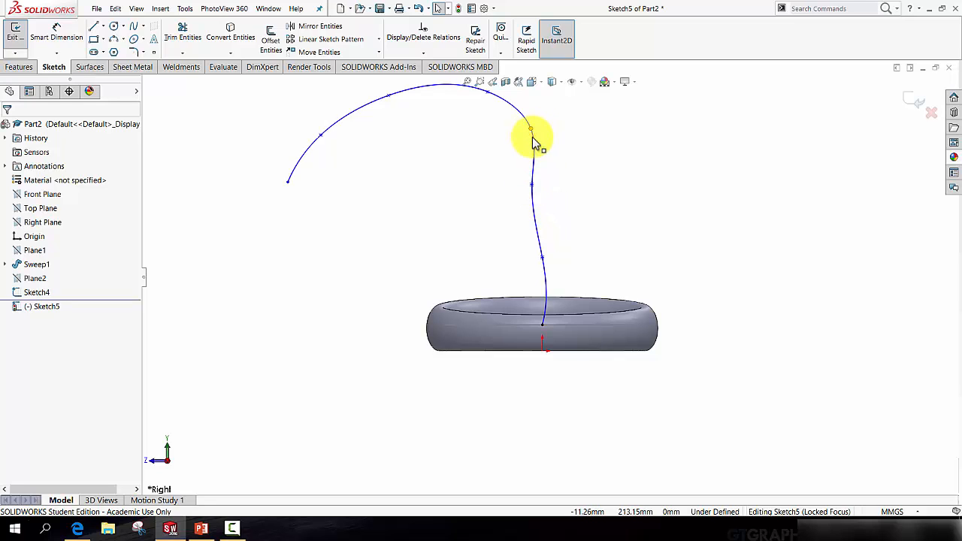
scroll(556, 226, "up", 4)
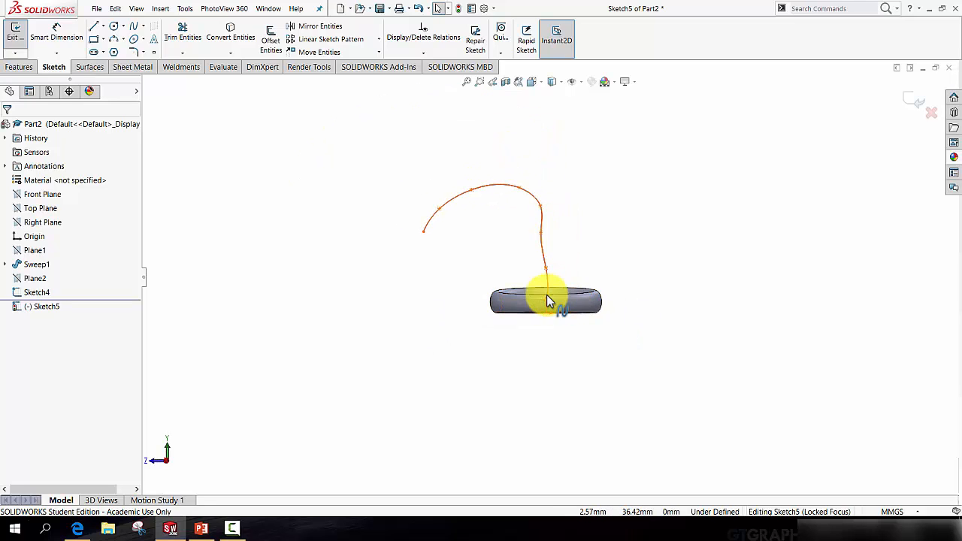
scroll(547, 297, "down", 4)
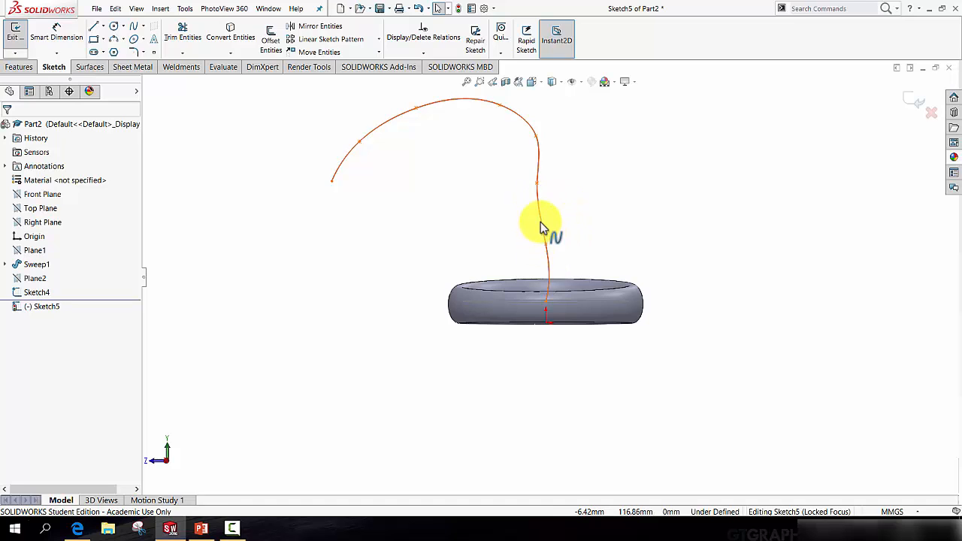
scroll(555, 255, "up", 3)
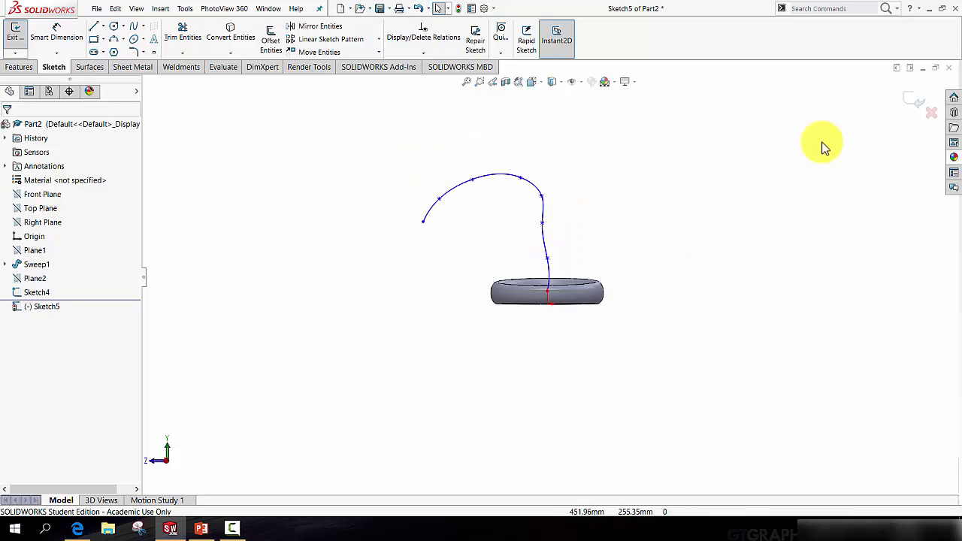
mouse_move(650, 281)
middle_mouse_down()
mouse_move(589, 260)
mouse_move(472, 274)
mouse_move(538, 265)
mouse_move(513, 253)
mouse_move(526, 263)
middle_mouse_up()
scroll(516, 281, "down", 6)
scroll(509, 296, "down", 3)
mouse_move(509, 296)
middle_mouse_down()
mouse_move(515, 260)
mouse_move(517, 281)
middle_mouse_up()
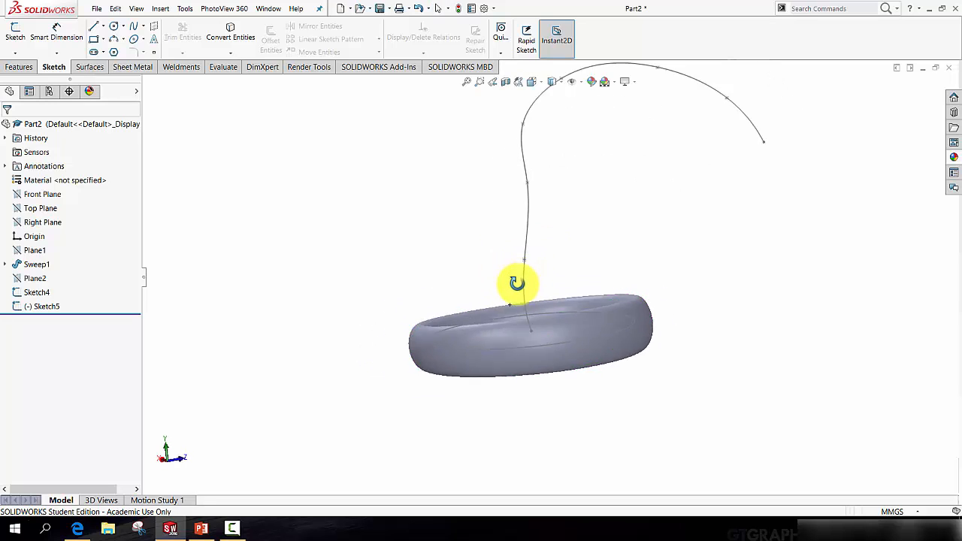
scroll(536, 256, "up", 3)
scroll(547, 250, "down", 3)
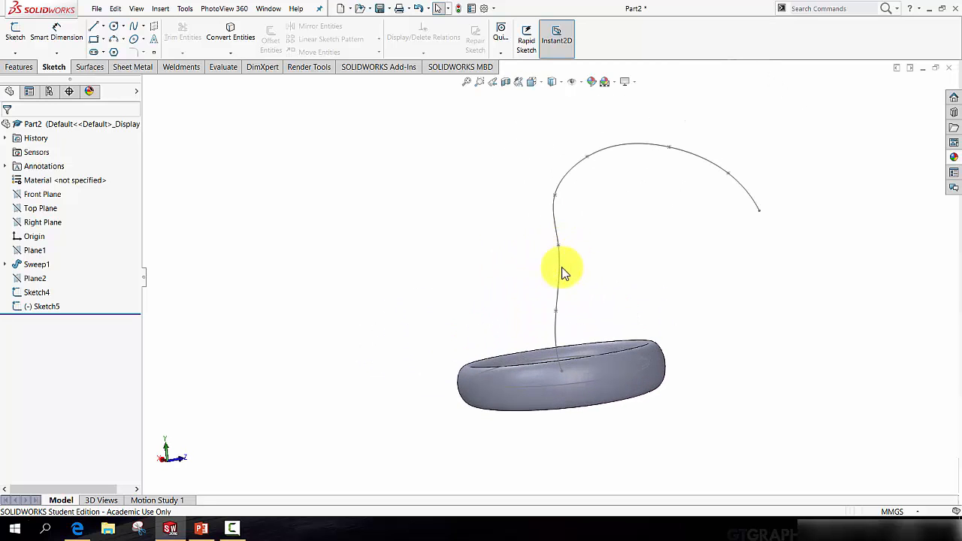
Create a reference plane perpendicular to the arching spline at its second point, just above the ring
middle_click_drag(549, 272, 425, 289)
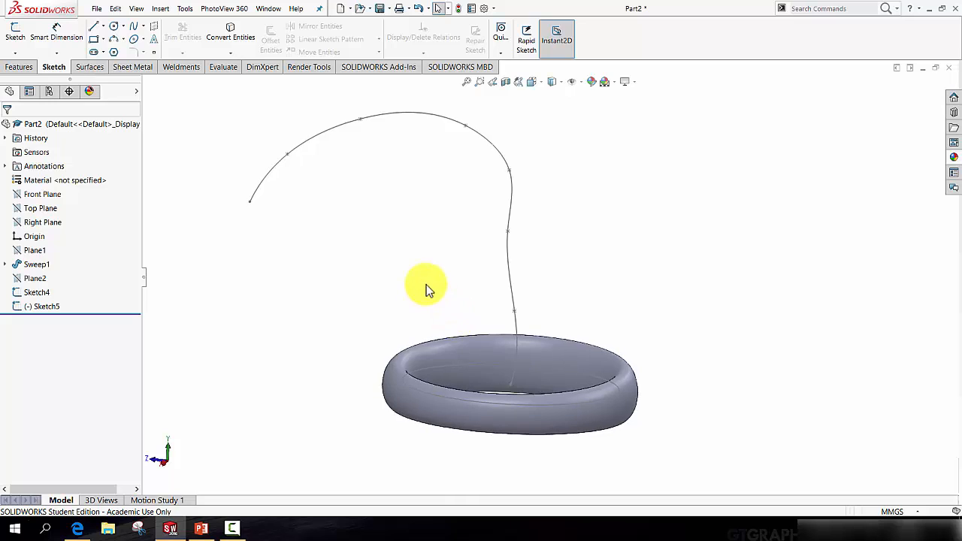
left_click(18, 67)
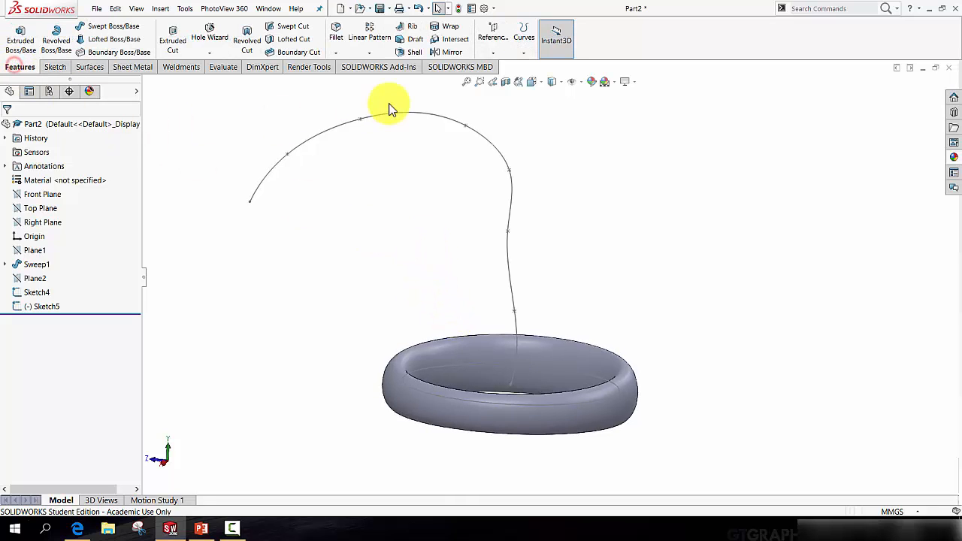
left_click(492, 35)
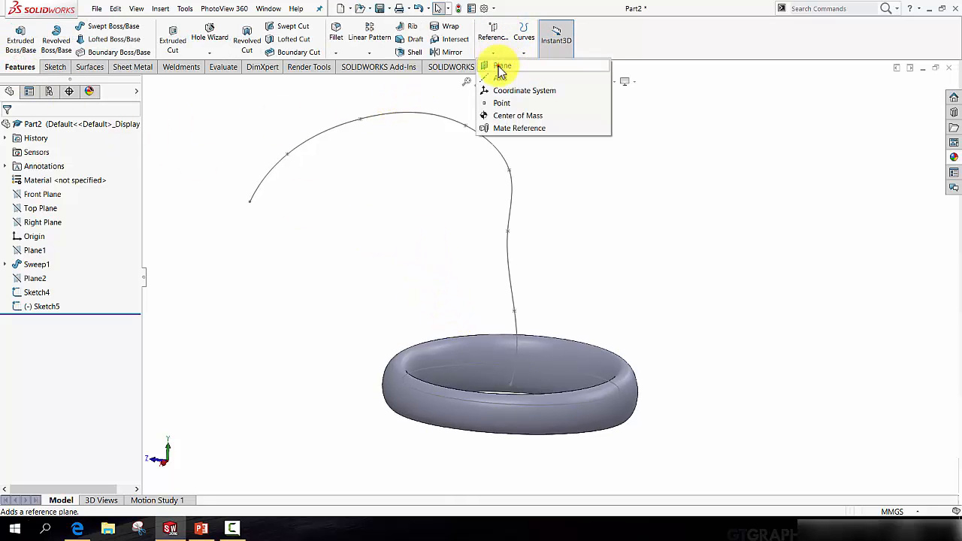
left_click(501, 67)
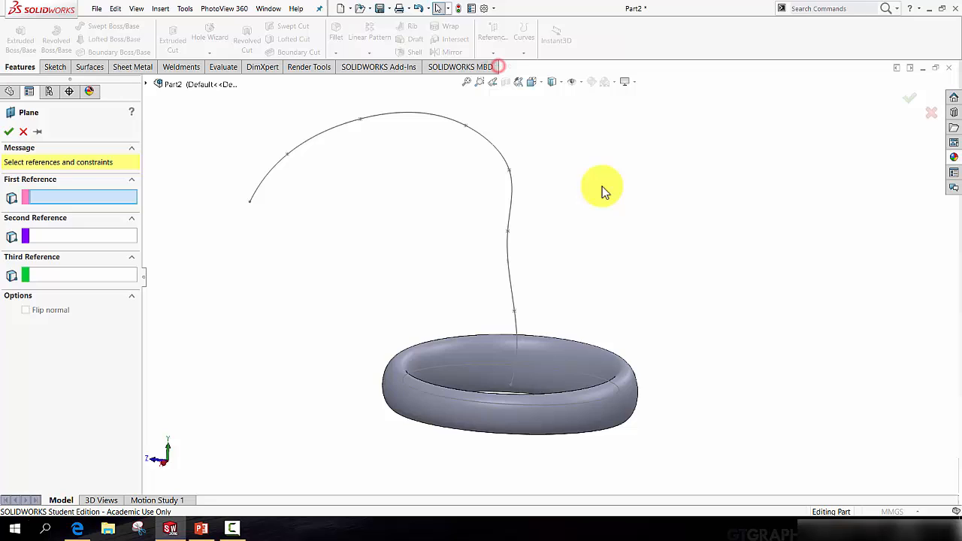
left_click(509, 269)
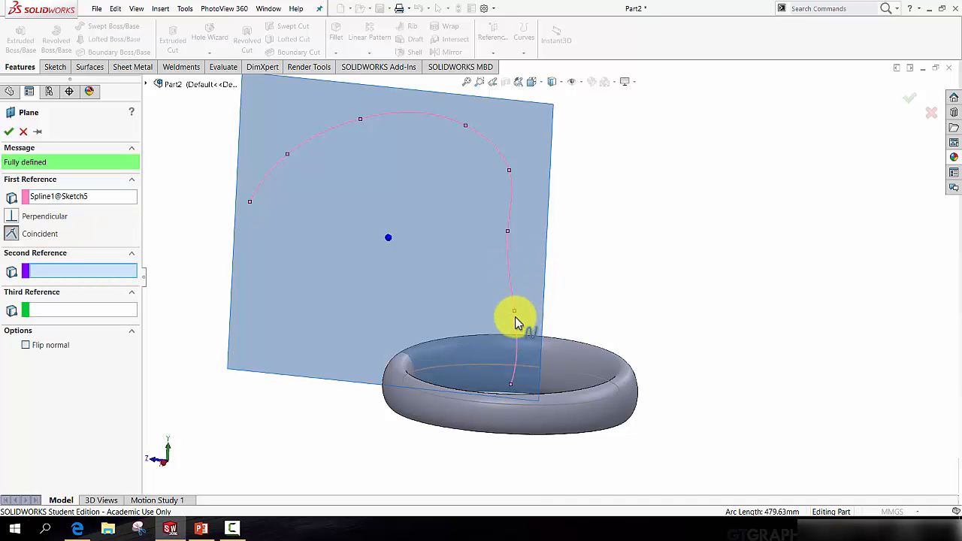
left_click(514, 312)
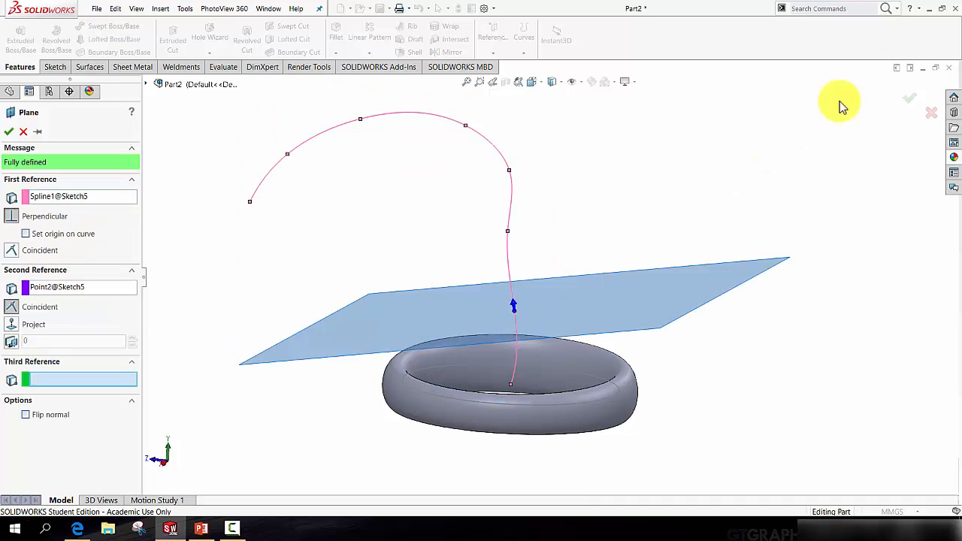
left_click(909, 97)
middle_click_drag(660, 204, 608, 263)
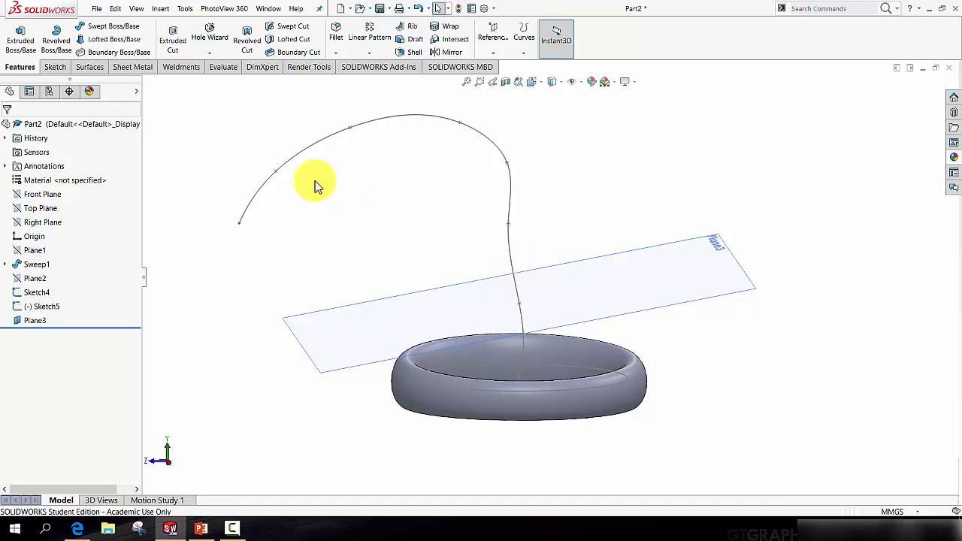
Sketch a closed freeform spline loop on the new perpendicular plane, following just inside the ring's inner edge
left_click(51, 68)
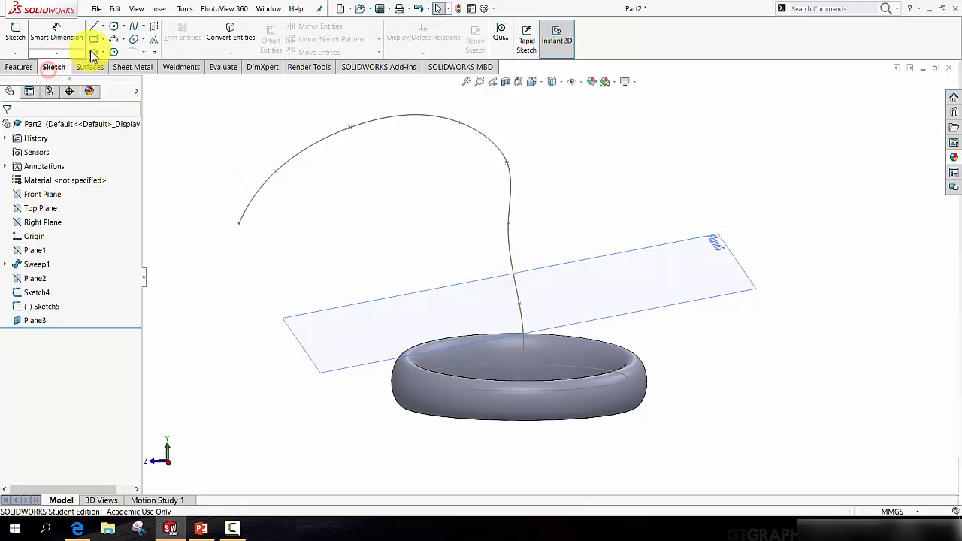
left_click(137, 30)
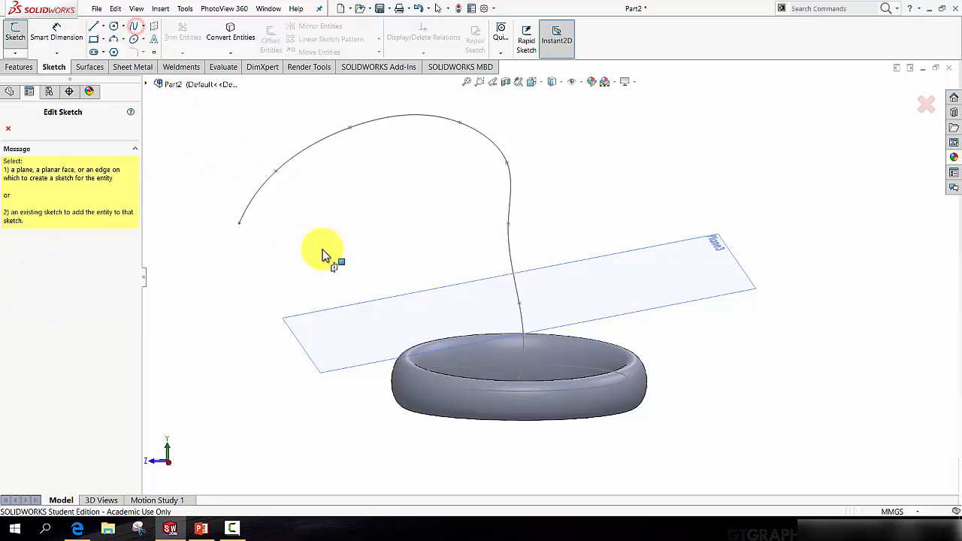
left_click(390, 296)
key("space")
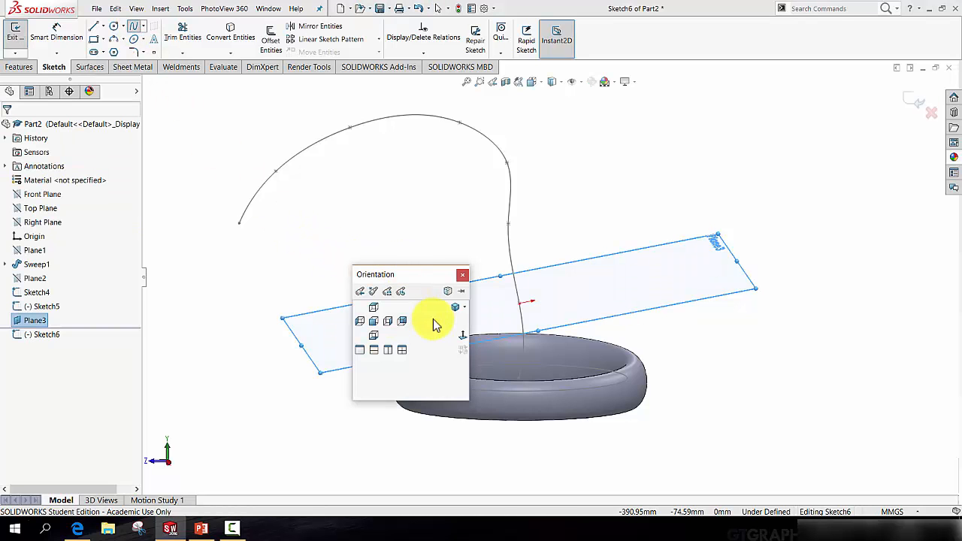
left_click(462, 336)
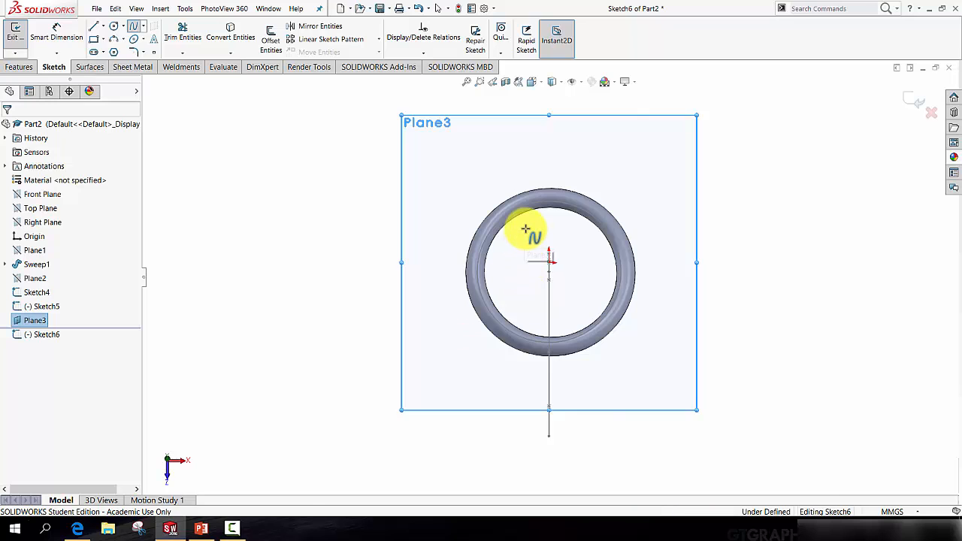
scroll(521, 222, "down", 3)
left_click(520, 219)
left_click(572, 210)
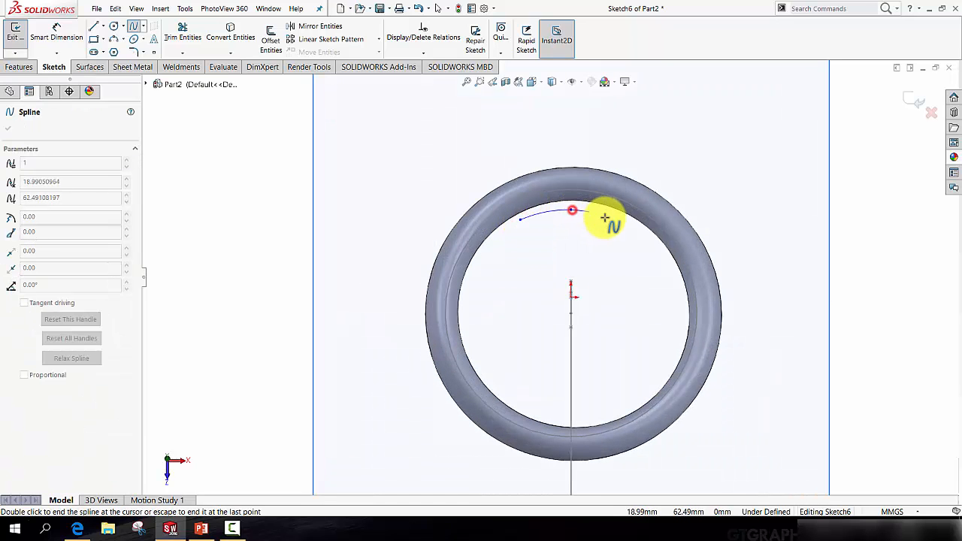
left_click(619, 223)
left_click(658, 256)
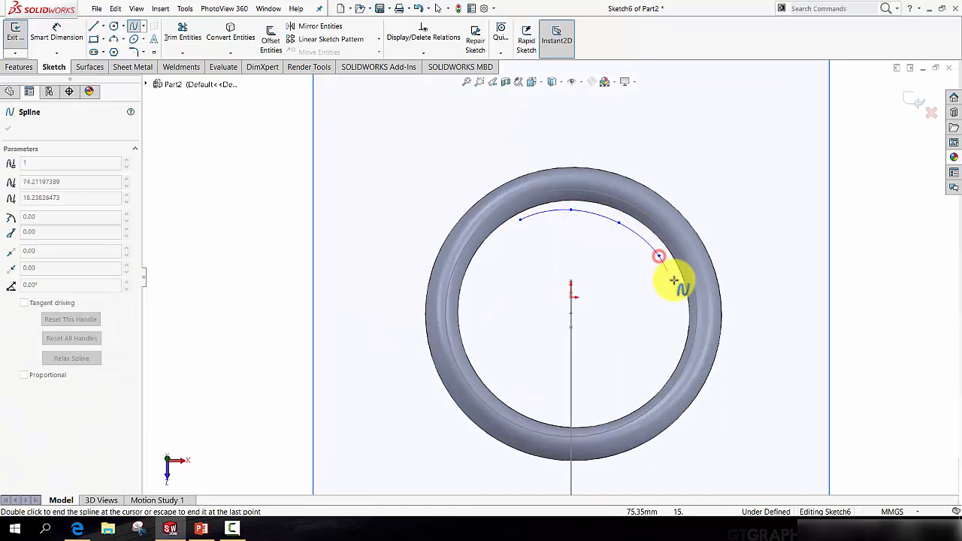
left_click(678, 324)
left_click(668, 357)
left_click(638, 395)
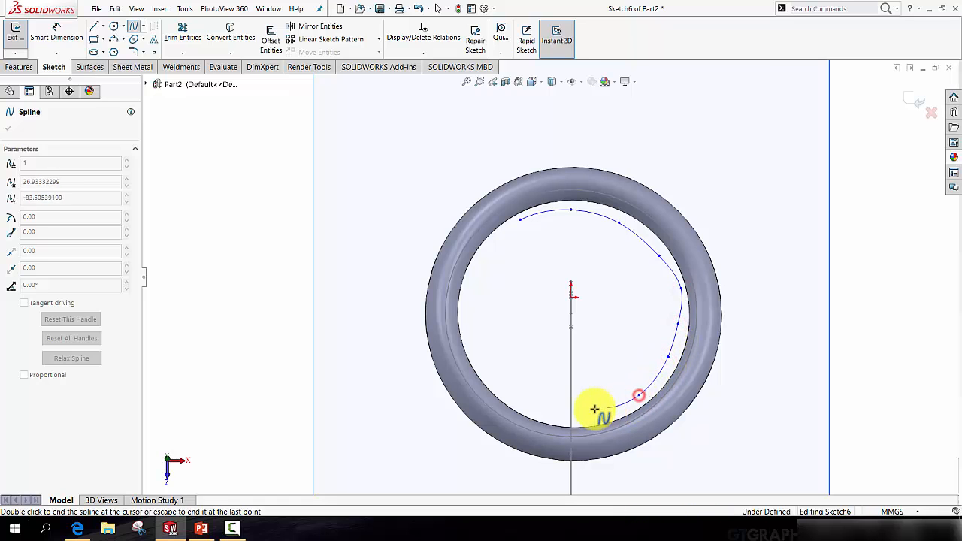
left_click(586, 410)
left_click(545, 393)
left_click(499, 375)
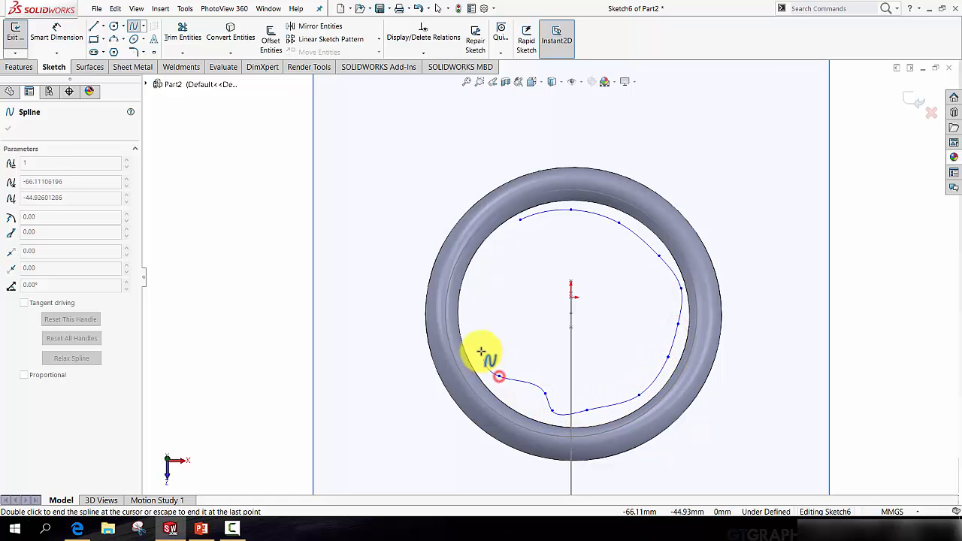
left_click(473, 344)
left_click(478, 281)
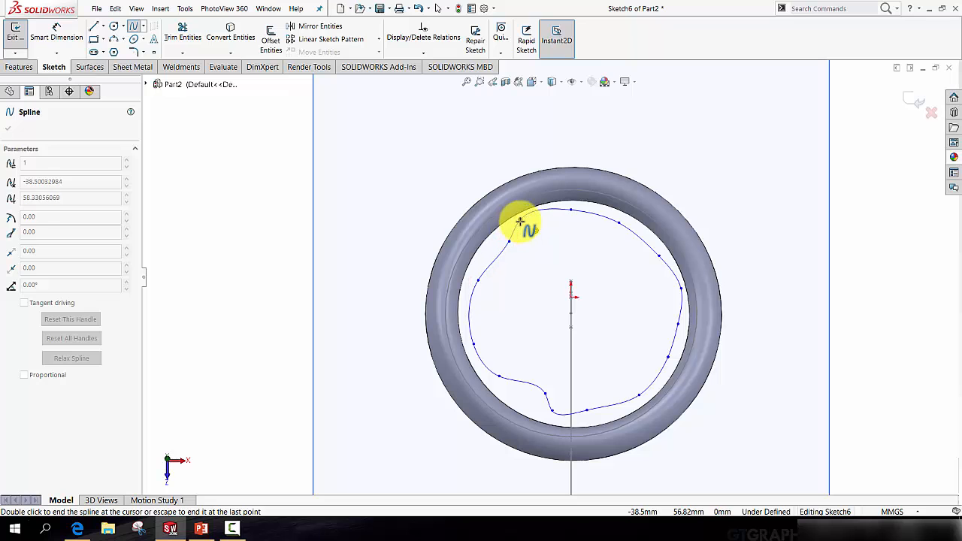
double_click(519, 221)
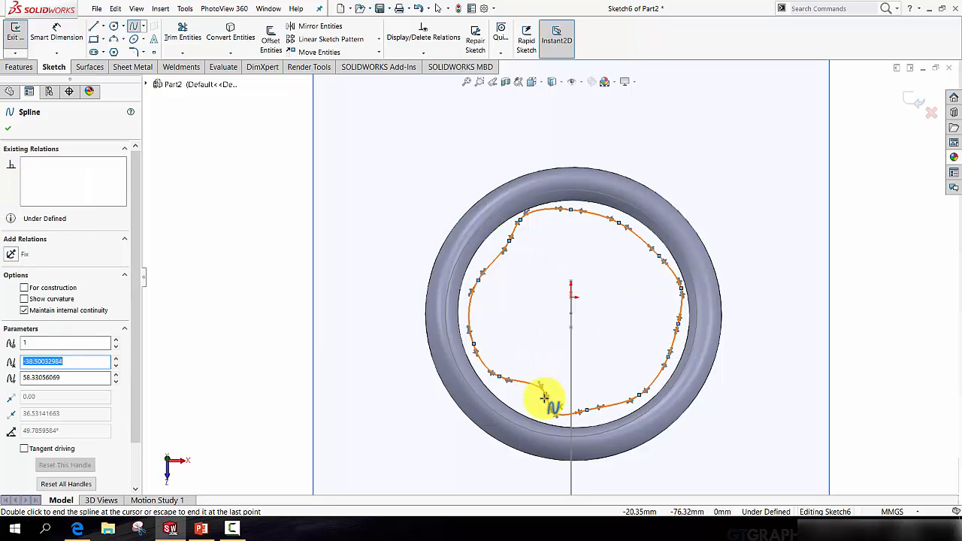
key("Escape")
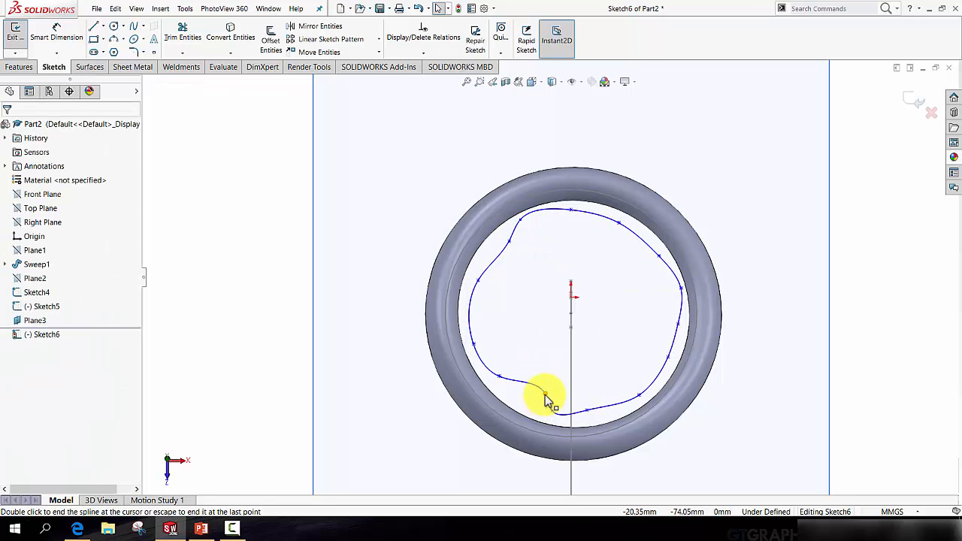
Smooth the dent in the loop by moving its inward spline point out toward the ring, and exit the sketch
left_click_drag(546, 395, 527, 400)
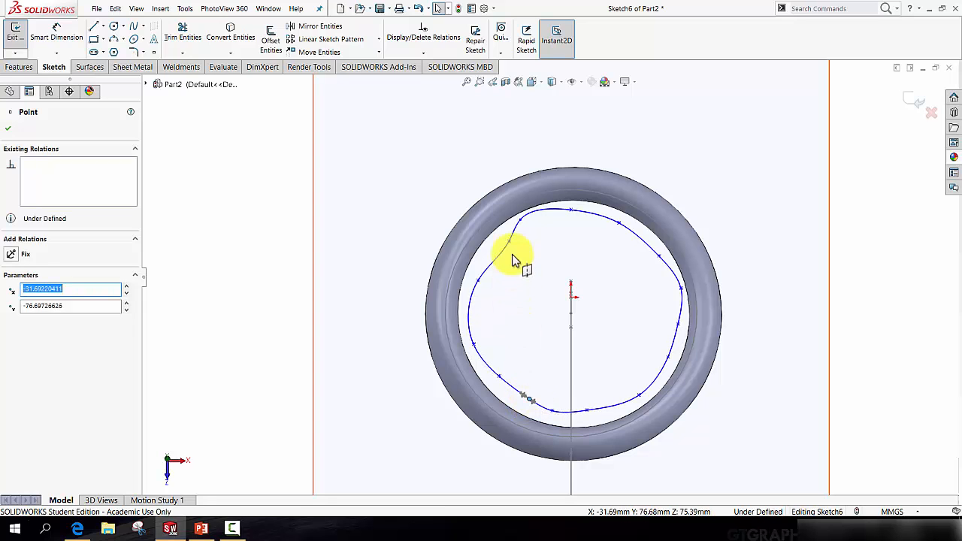
left_click(914, 99)
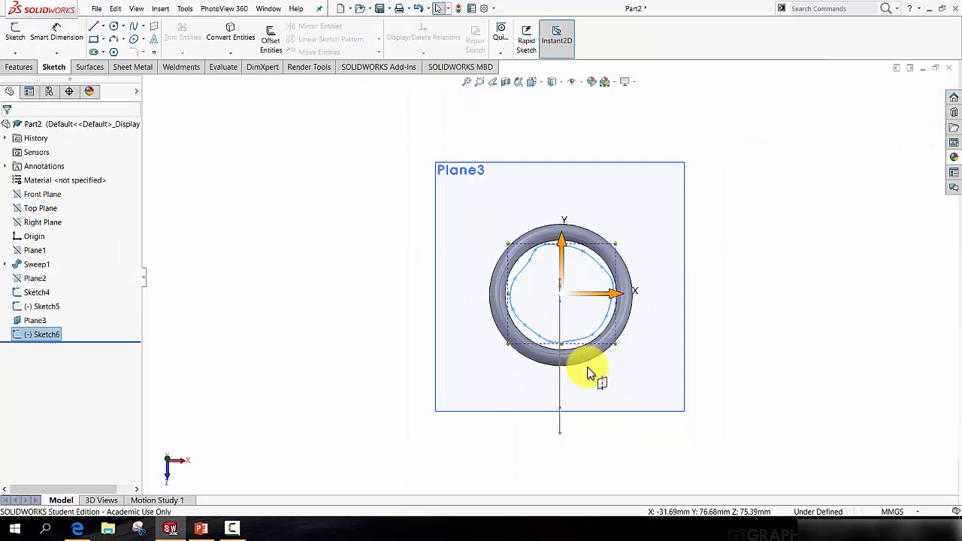
Hide the perpendicular plane that carries the closed spline loop
mouse_move(598, 376)
middle_mouse_down()
mouse_move(562, 203)
mouse_move(501, 200)
mouse_move(498, 238)
middle_mouse_up()
scroll(710, 348, "down", 3)
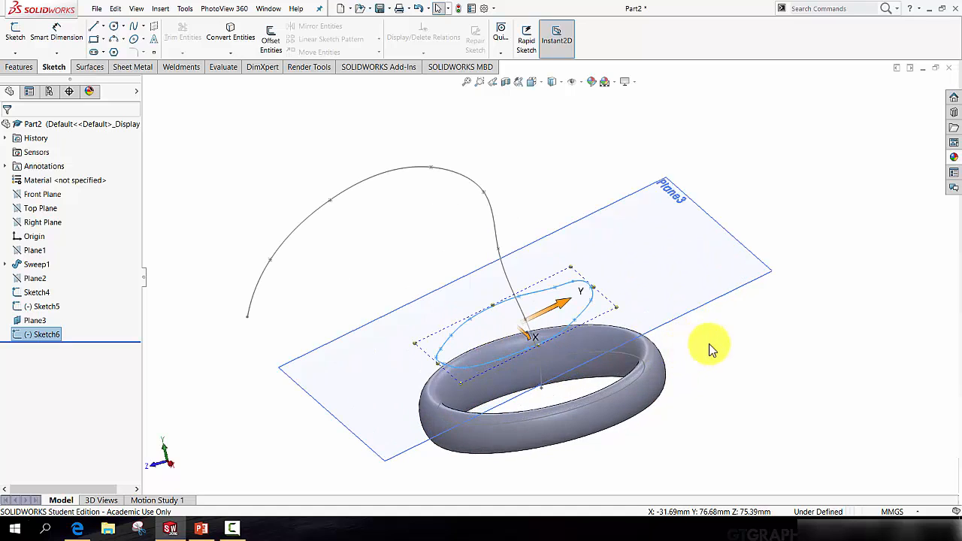
right_click(717, 307)
left_click(749, 286)
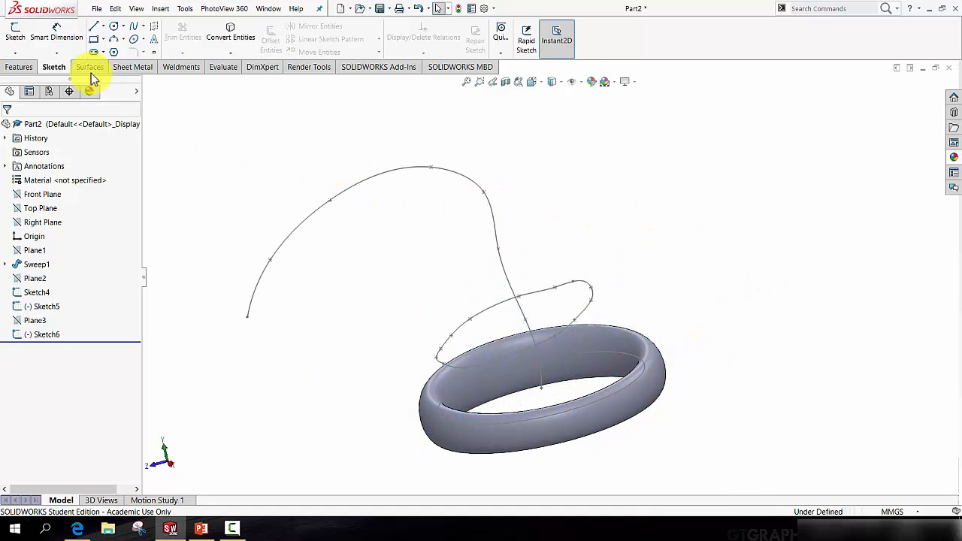
Create another reference plane perpendicular to the arching spline, through its third point from the ring
left_click(18, 66)
left_click(489, 30)
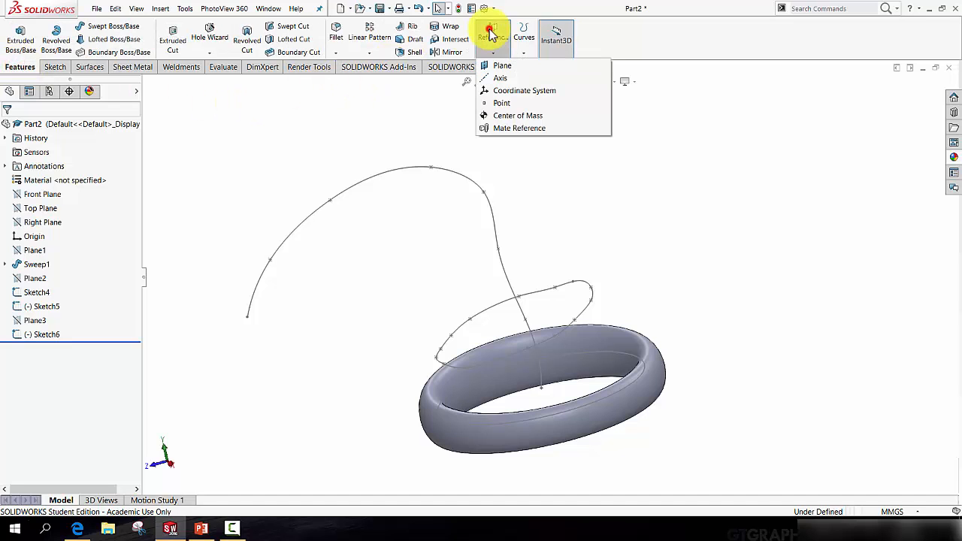
left_click(501, 65)
middle_click_drag(493, 197, 511, 258)
left_click(511, 271)
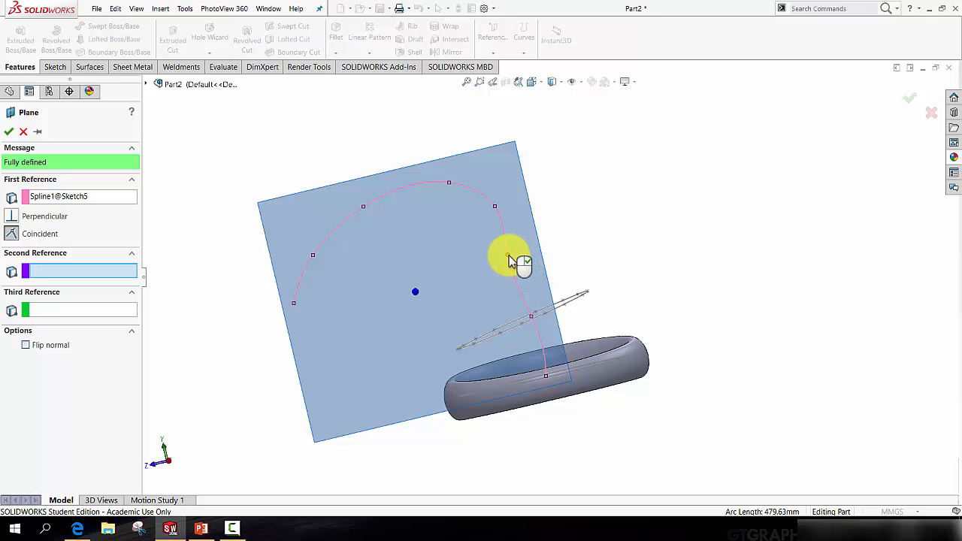
left_click(508, 256)
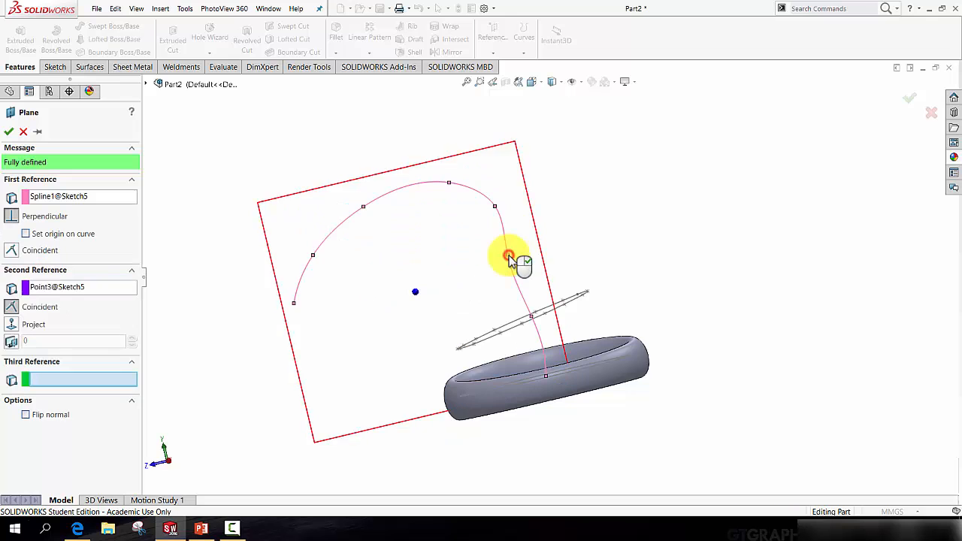
left_click(909, 103)
middle_click_drag(534, 176, 330, 143)
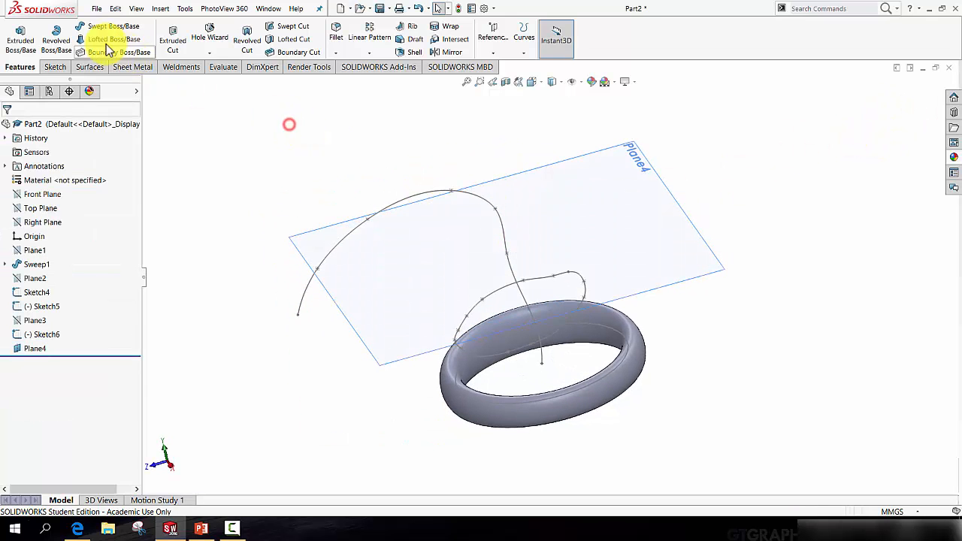
Sketch a slightly smaller closed spline loop on the second perpendicular plane, inside the outline of the first loop
left_click(55, 66)
left_click(134, 25)
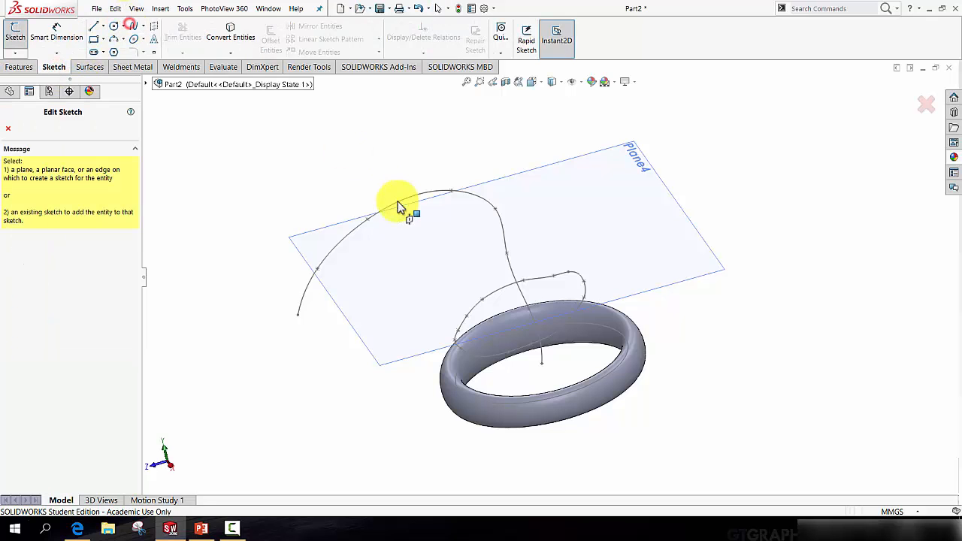
left_click(402, 205)
key("space")
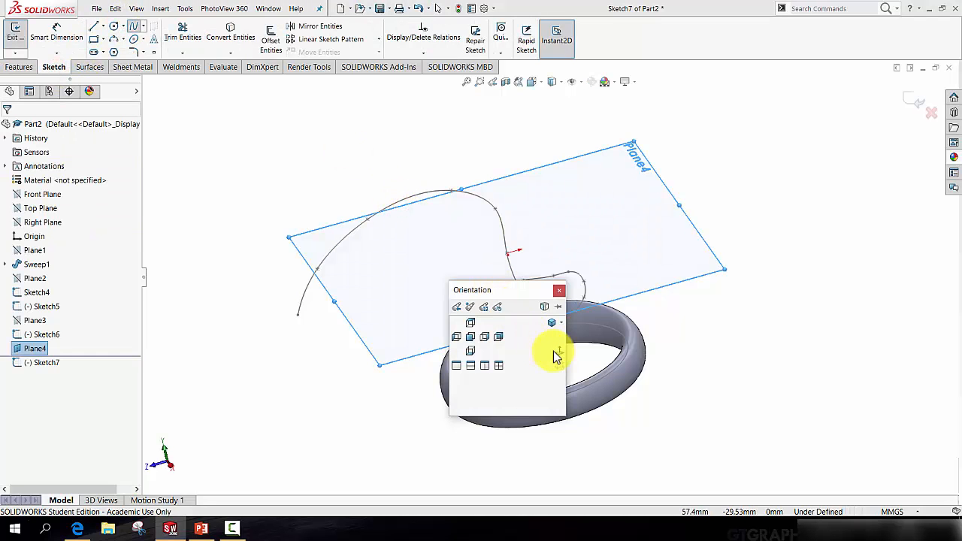
left_click(533, 339)
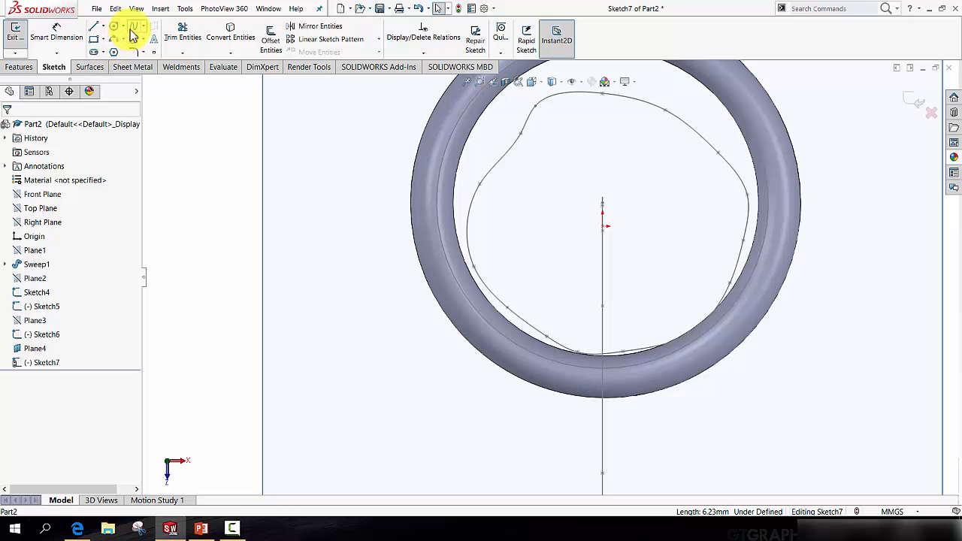
left_click(133, 30)
left_click(497, 271)
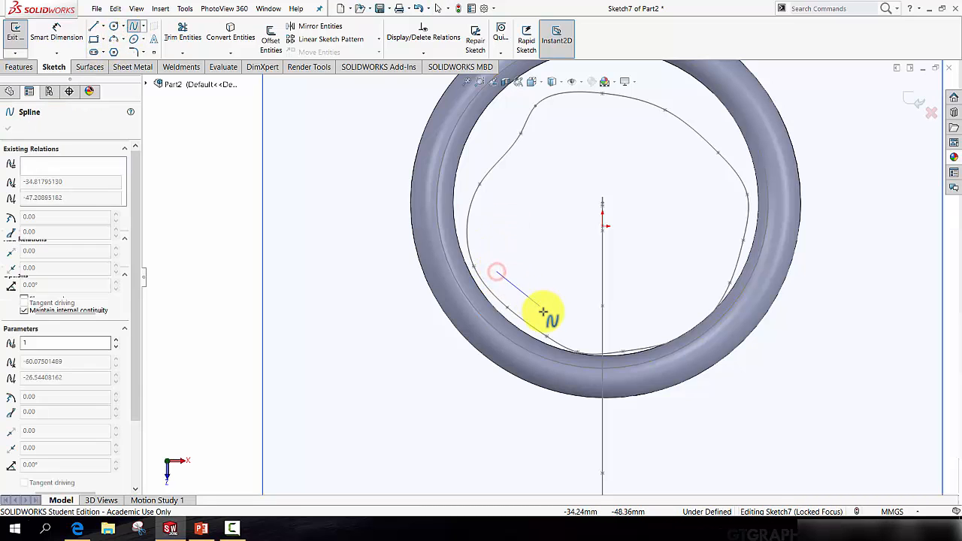
left_click(549, 321)
left_click(618, 340)
left_click(690, 312)
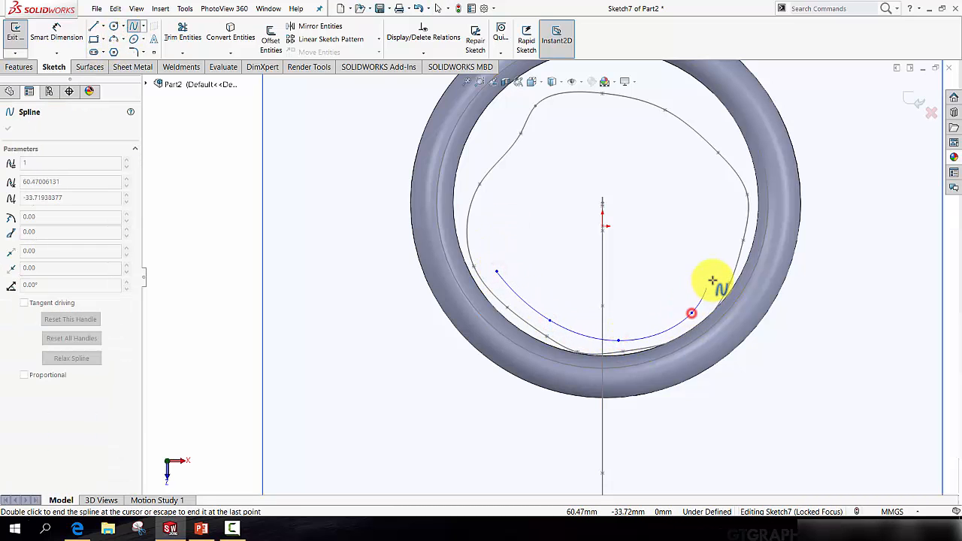
left_click(723, 259)
left_click(725, 203)
left_click(668, 142)
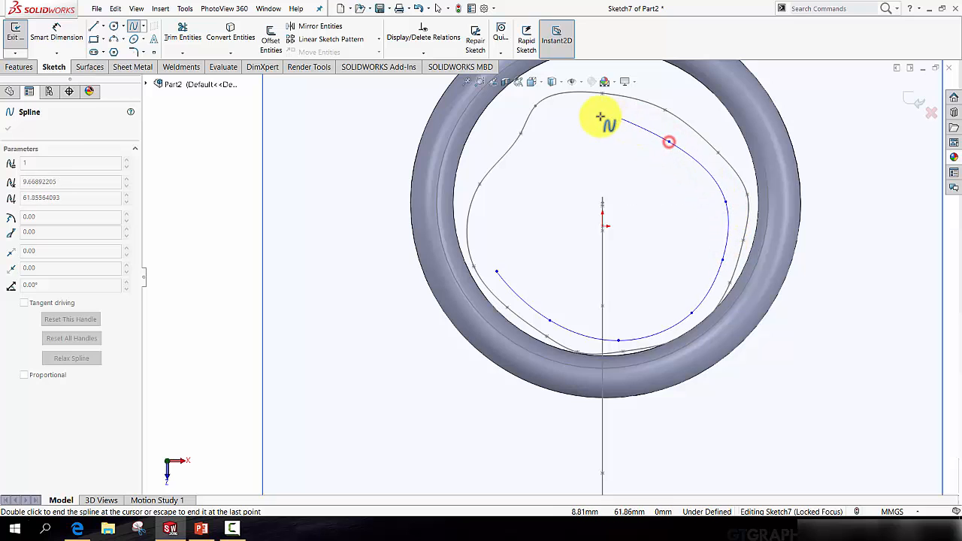
left_click(582, 117)
left_click(533, 151)
left_click(507, 196)
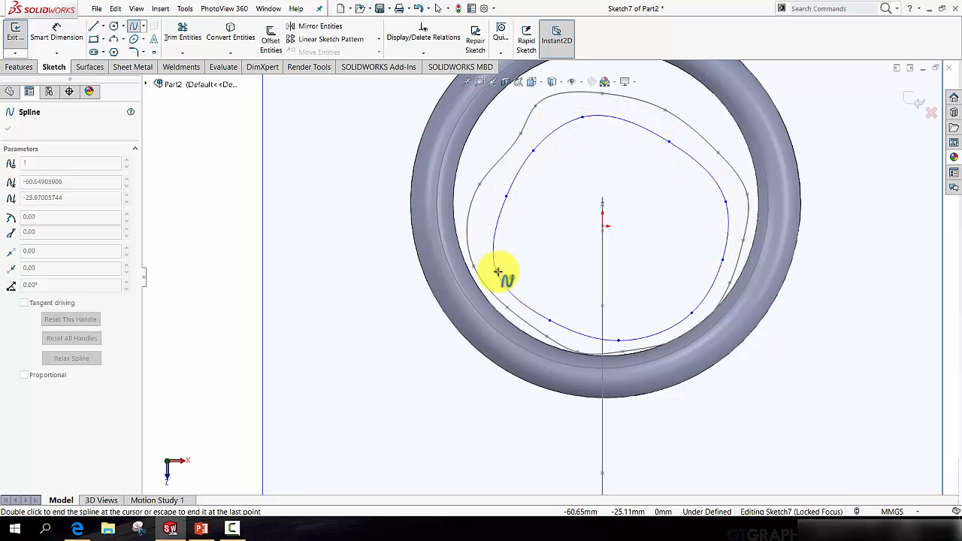
left_click(496, 271)
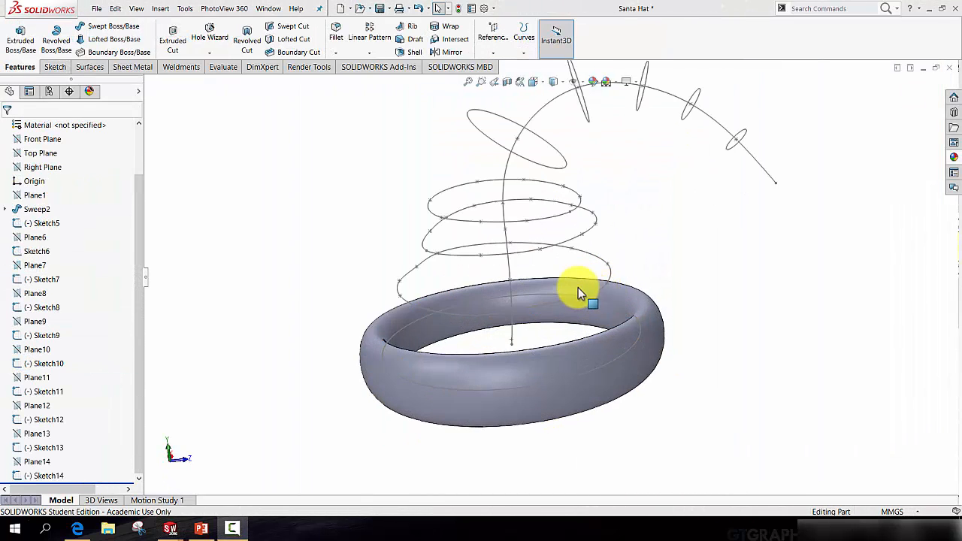
Examine the stacked closed profiles along the arching spline in the Santa Hat part
mouse_move(579, 289)
middle_mouse_down()
mouse_move(575, 262)
mouse_move(507, 265)
mouse_move(560, 268)
mouse_move(566, 223)
mouse_move(528, 232)
mouse_move(521, 252)
middle_mouse_up()
scroll(507, 266, "up", 5)
scroll(511, 241, "down", 4)
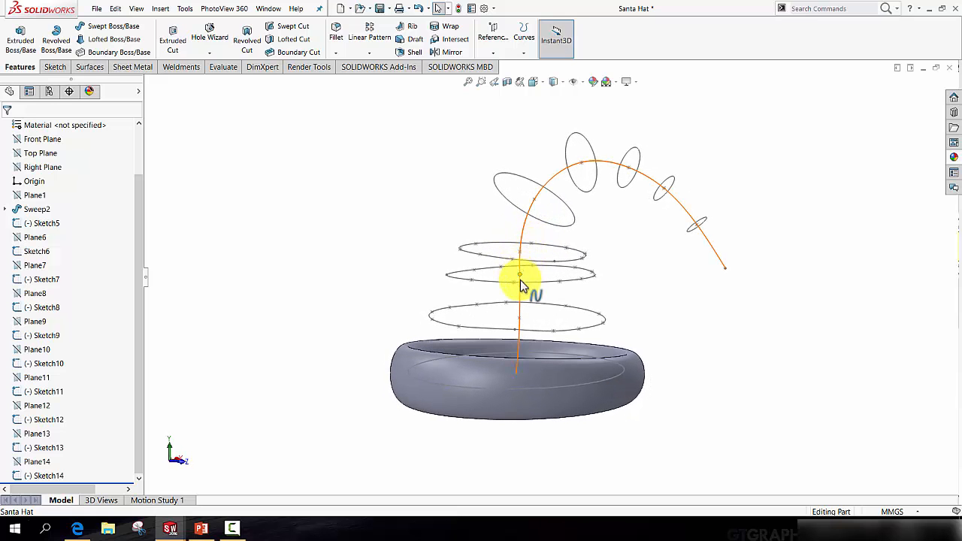
Inspect the closed profiles above the ring and along the arching spline toward its free end
mouse_move(526, 208)
middle_mouse_down()
mouse_move(554, 221)
mouse_move(581, 166)
mouse_move(616, 208)
mouse_move(552, 232)
middle_mouse_up()
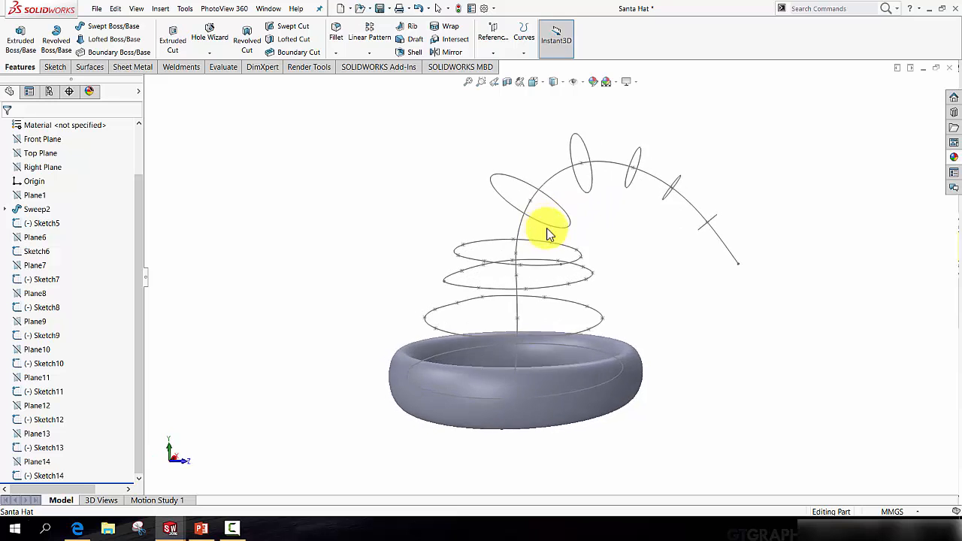
scroll(615, 185, "down", 3)
mouse_move(615, 185)
middle_mouse_down()
mouse_move(579, 200)
mouse_move(541, 236)
middle_mouse_up()
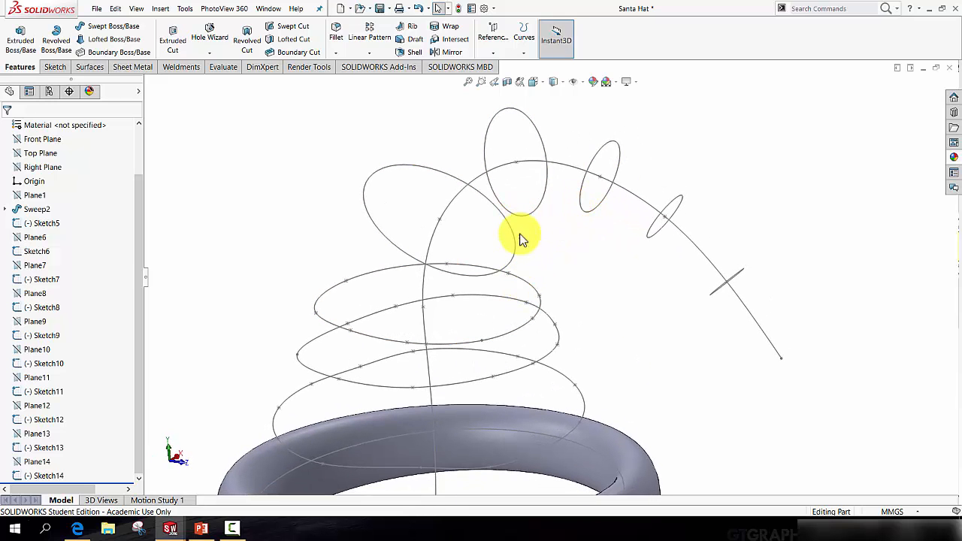
scroll(529, 268, "up", 4)
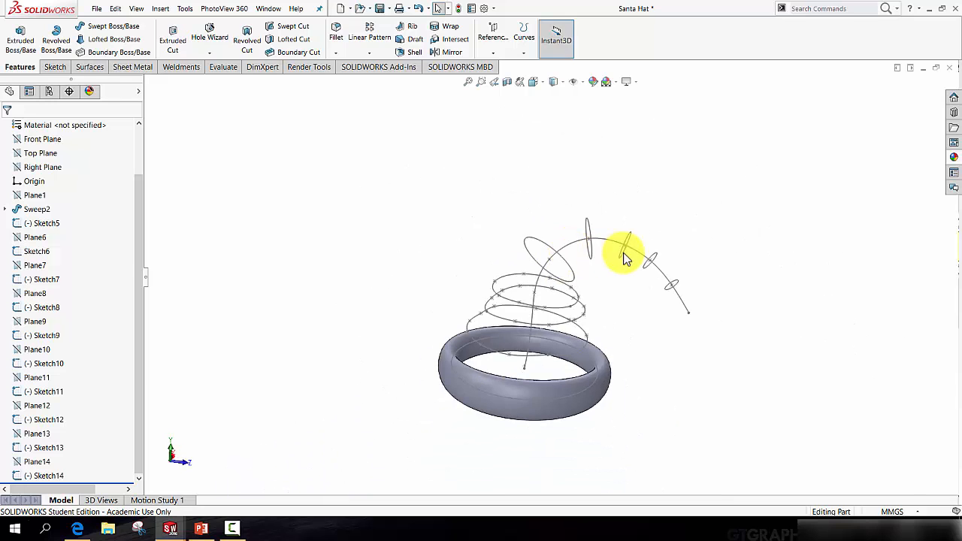
scroll(622, 253, "down", 5)
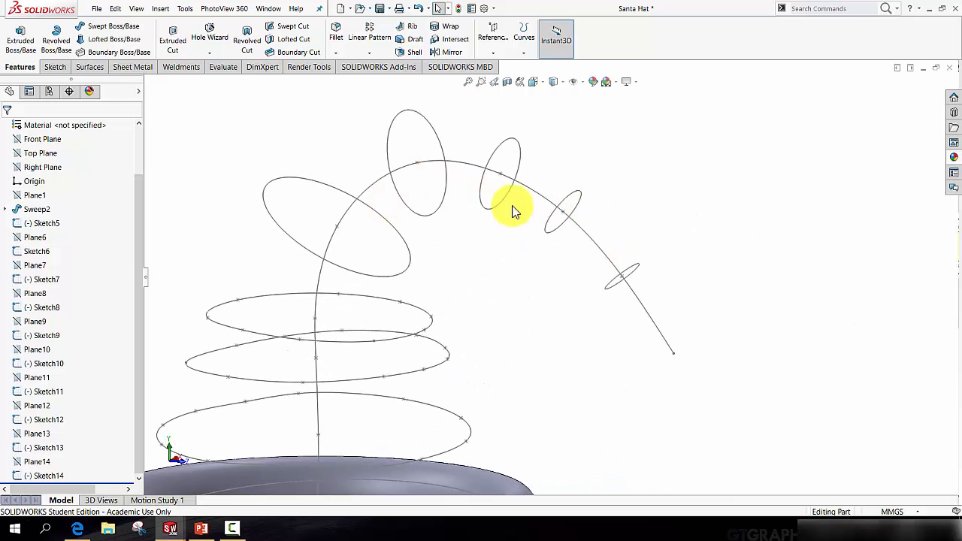
scroll(603, 275, "up", 4)
scroll(579, 293, "down", 4)
scroll(577, 293, "down", 2)
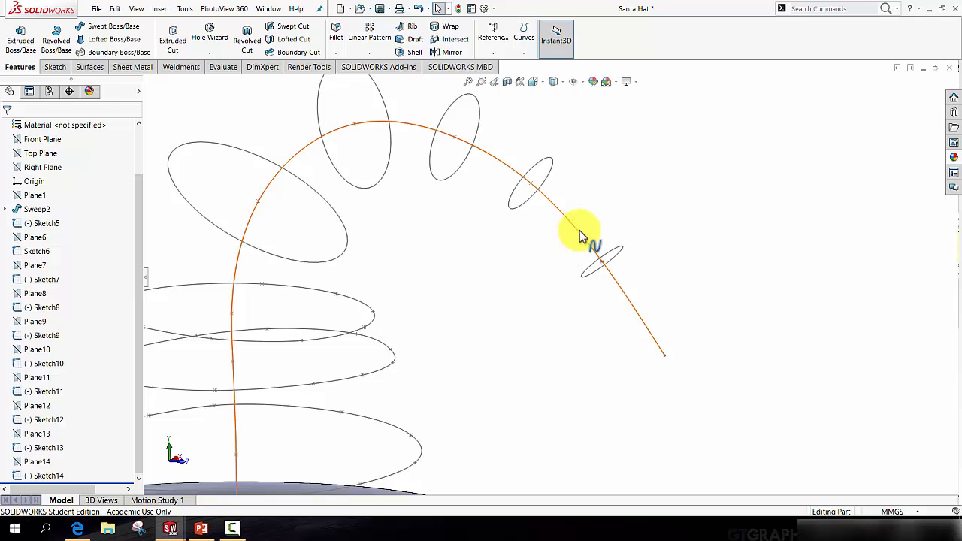
Hide the arching spline sketch so only the ring and the closed profile sketches are shown
double_click(580, 236)
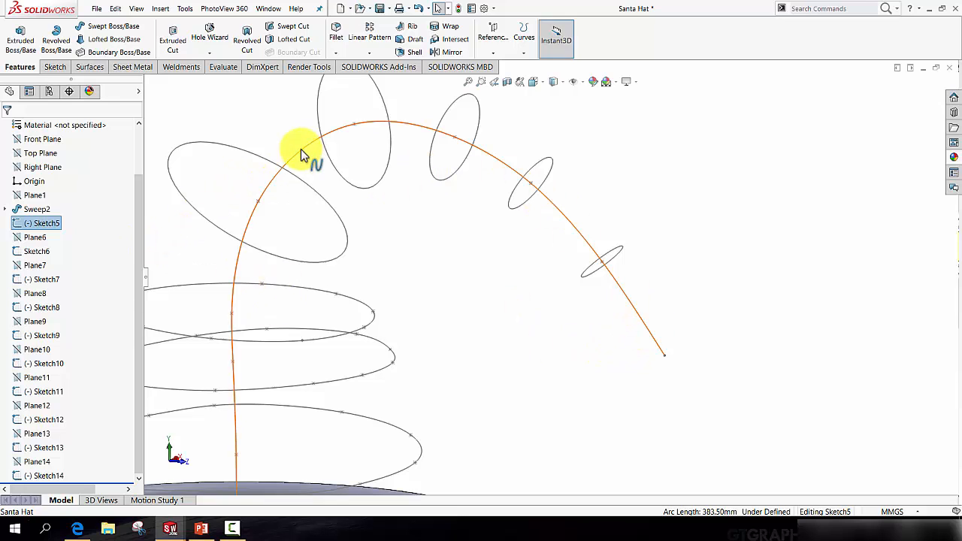
right_click(46, 226)
left_click(53, 203)
middle_click_drag(661, 215, 523, 323)
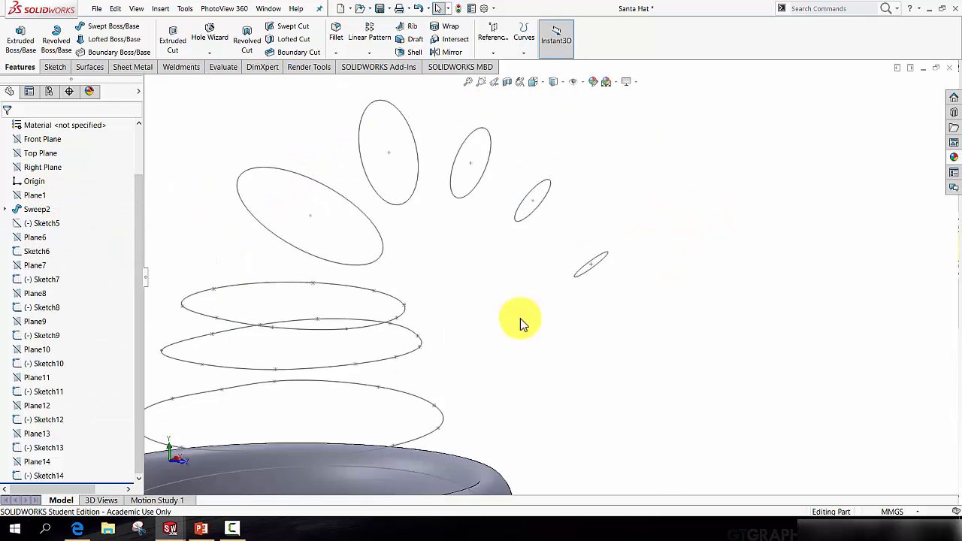
scroll(444, 350, "up", 5)
middle_click_drag(444, 350, 473, 380)
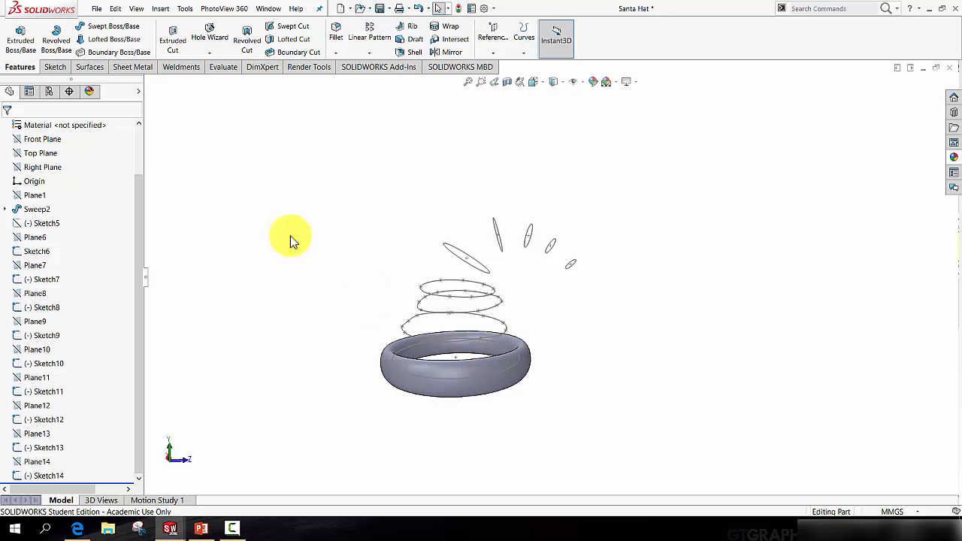
Start a lofted surface through the closed sketch inside the ring and the three spline loops above it, in order from the base
left_click(88, 67)
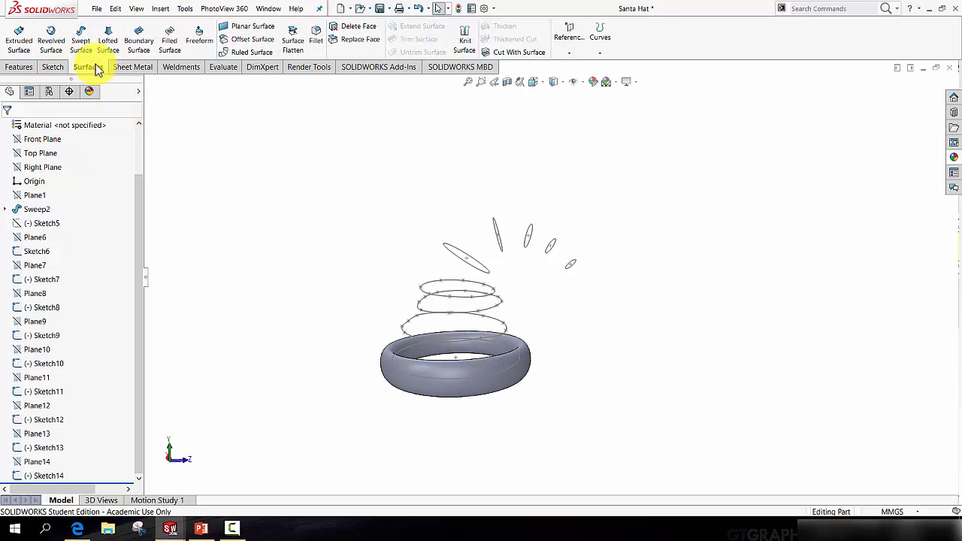
right_click(232, 69)
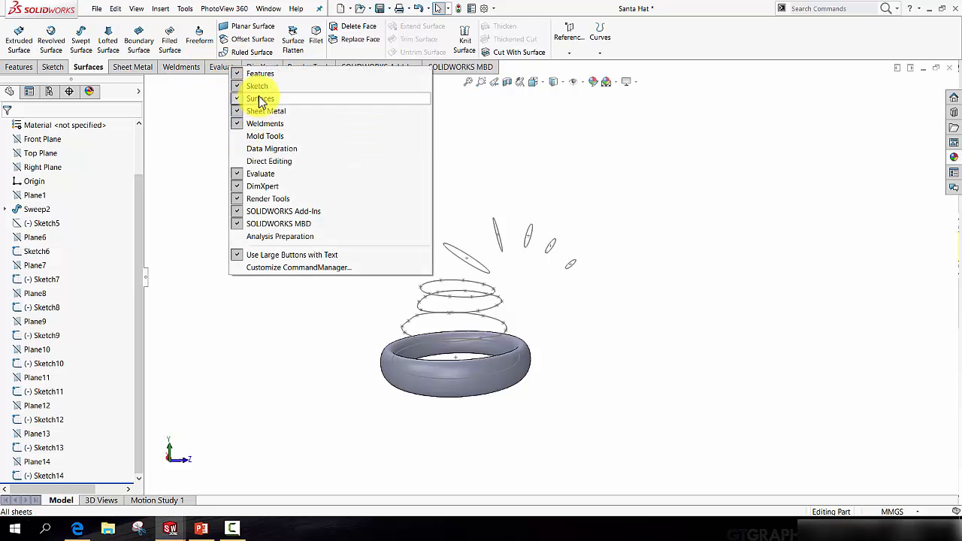
left_click(200, 111)
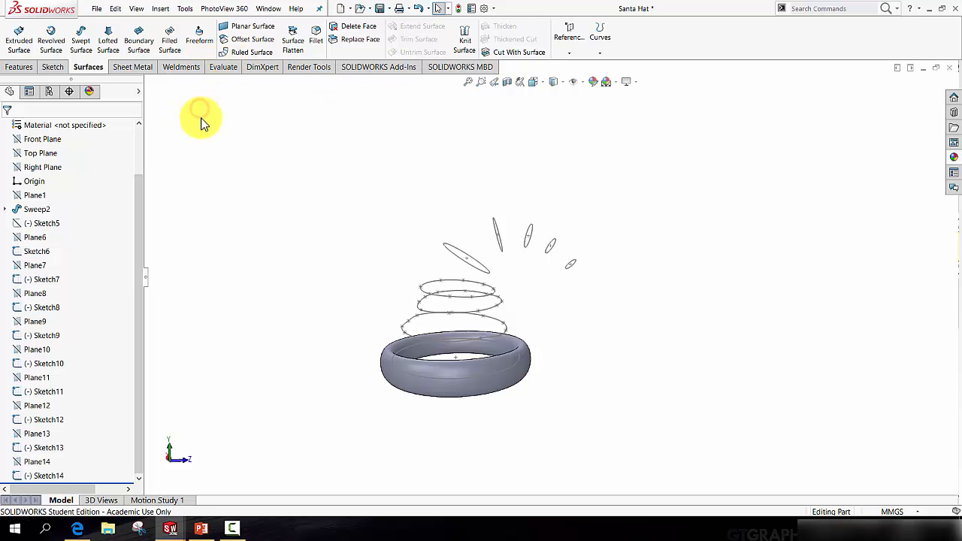
left_click(107, 41)
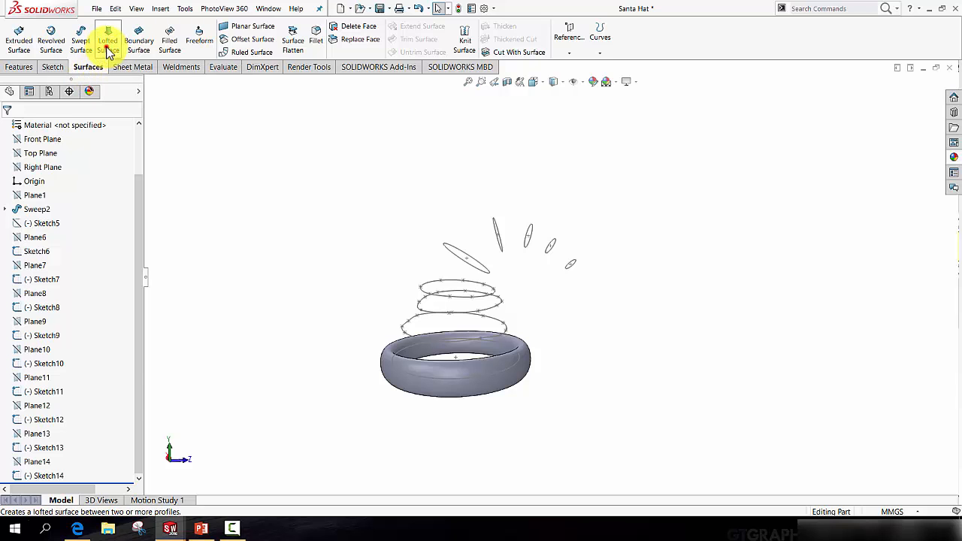
scroll(408, 357, "down", 3)
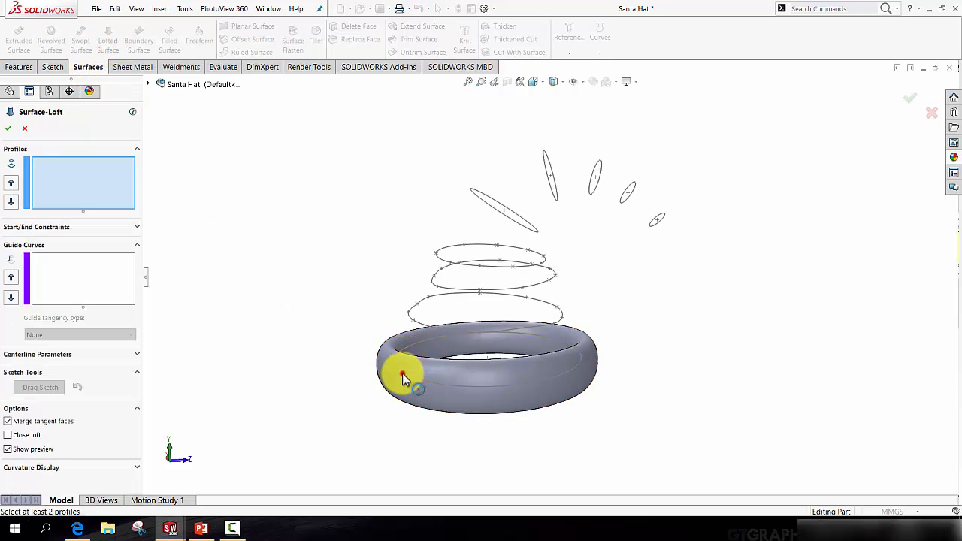
left_click(403, 374)
left_click(415, 322)
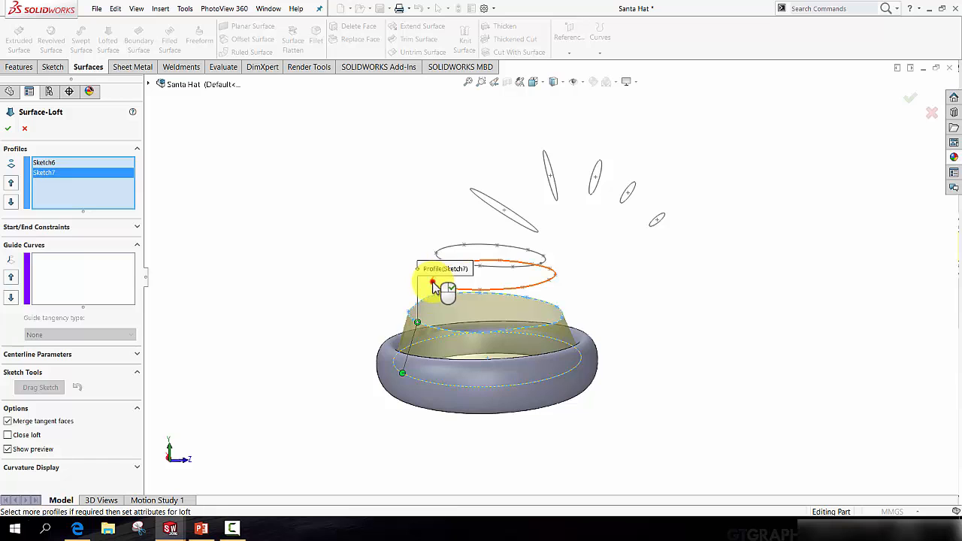
left_click(434, 283)
left_click(440, 257)
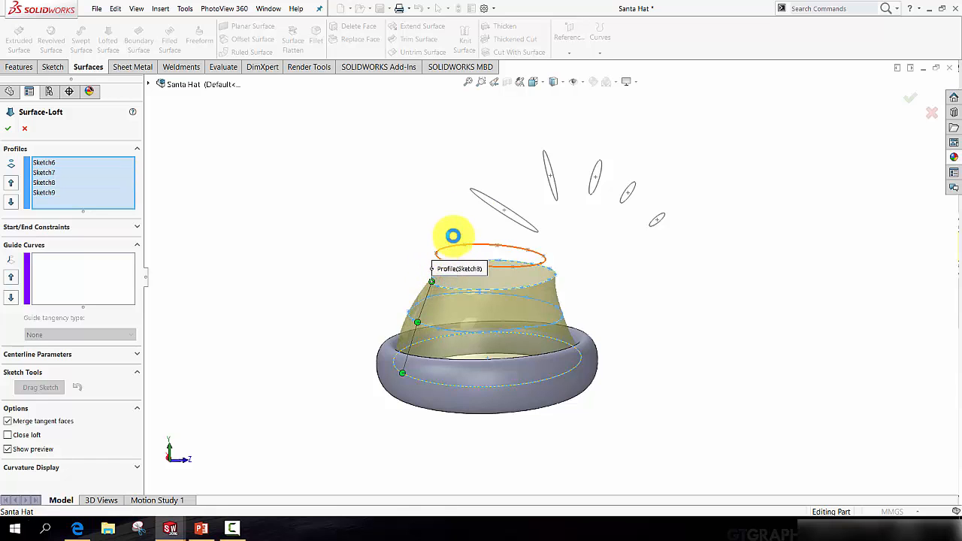
Add the five remaining profiles along the arch to the loft, in order up to the smallest one at the tip
left_click(484, 204)
left_click(596, 170)
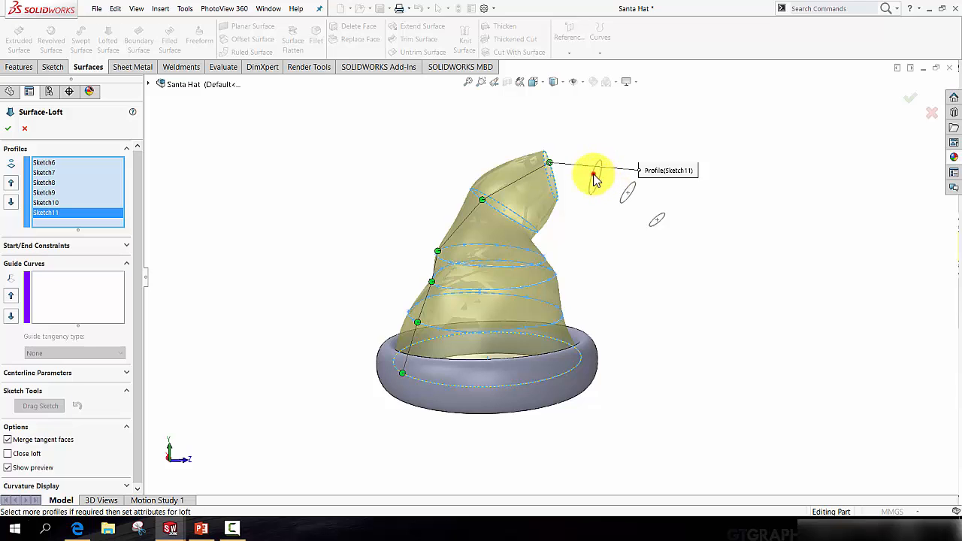
left_click(594, 175)
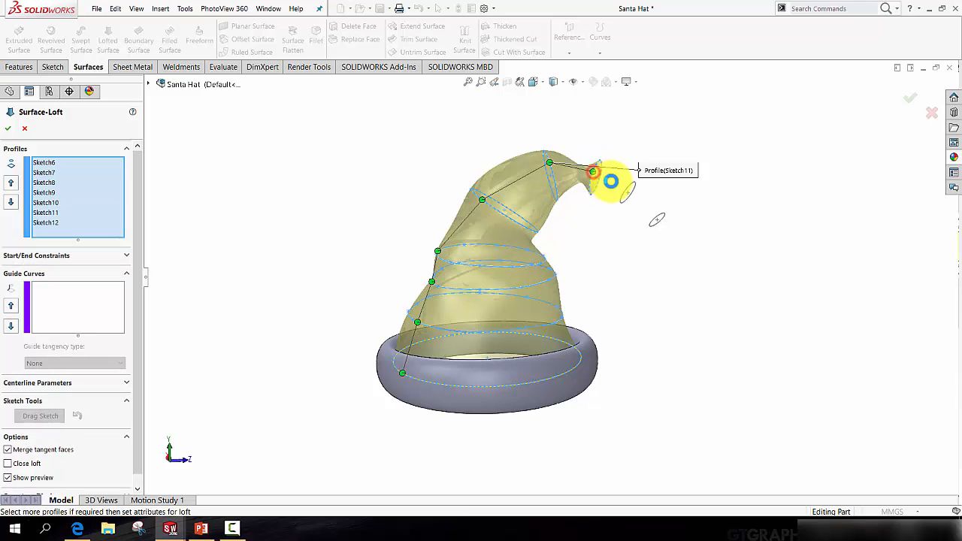
left_click(626, 192)
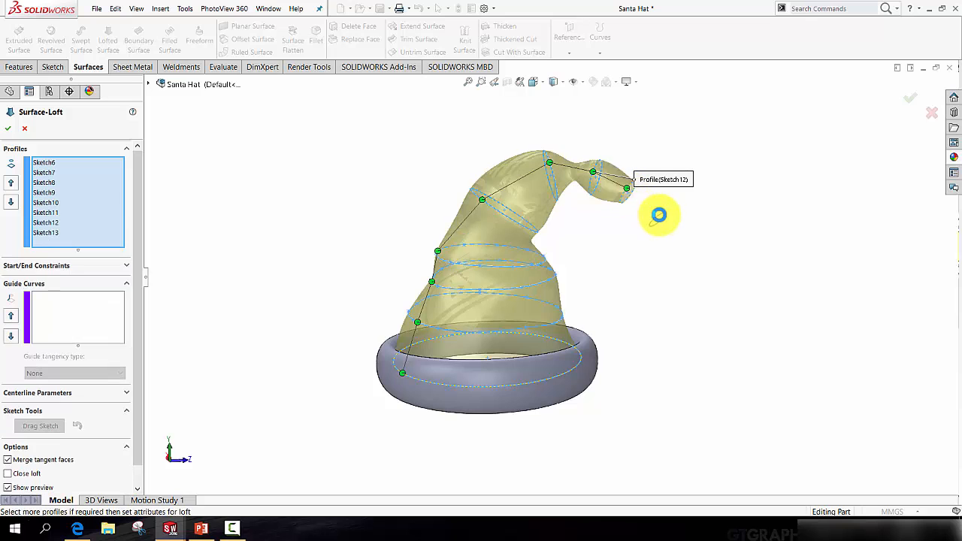
left_click(657, 219)
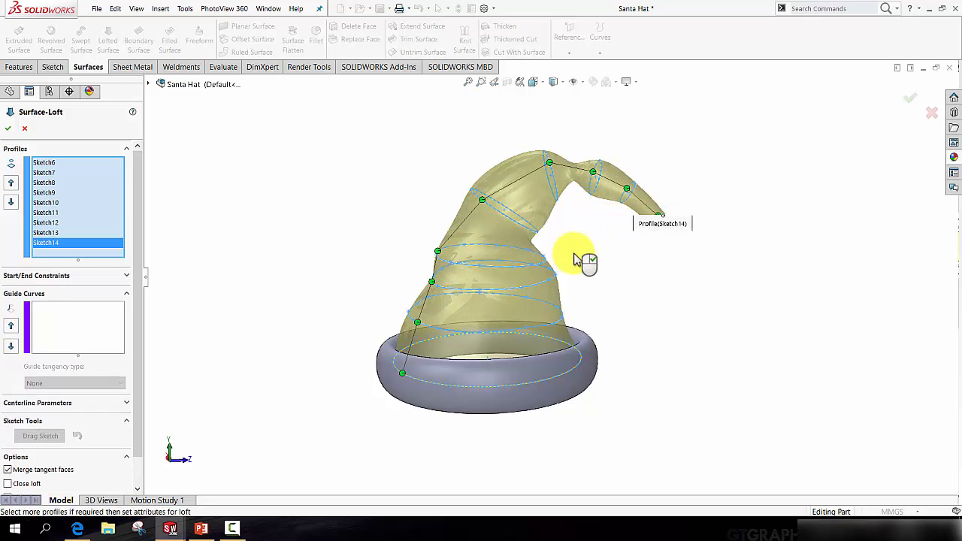
Shift the loft connector point on the second spline loop above the ring along its curve to reduce the twist
mouse_move(584, 258)
middle_mouse_down()
mouse_move(537, 236)
mouse_move(534, 323)
mouse_move(571, 238)
mouse_move(646, 268)
mouse_move(553, 311)
mouse_move(563, 286)
middle_mouse_up()
scroll(571, 202, "down", 5)
scroll(556, 230, "up", 6)
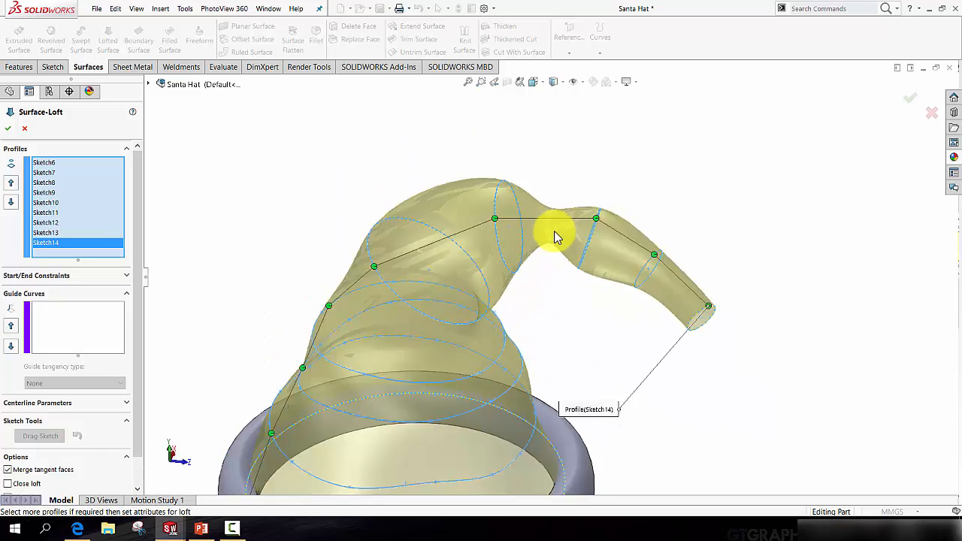
middle_click_drag(483, 319, 451, 284)
scroll(440, 323, "down", 4)
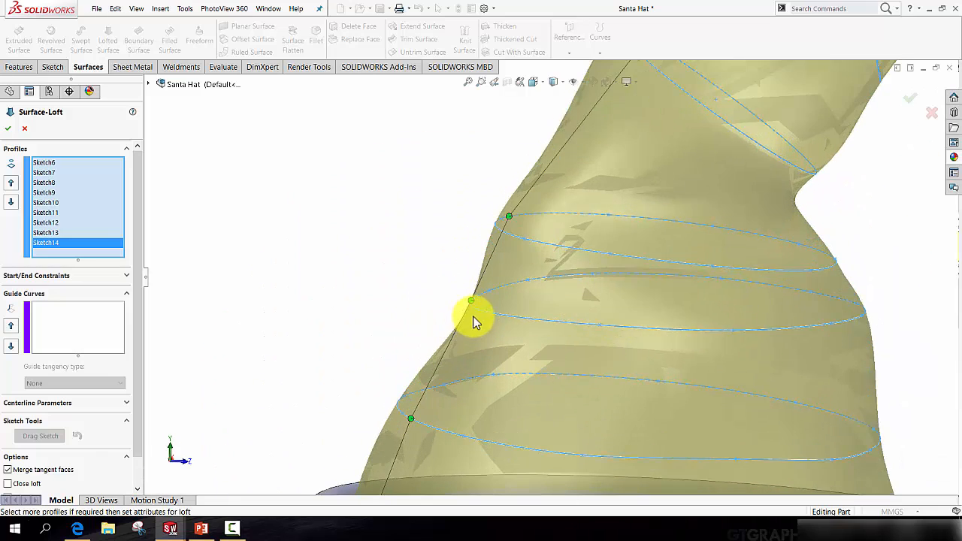
scroll(468, 323, "up", 5)
scroll(488, 316, "down", 3)
scroll(526, 305, "down", 2)
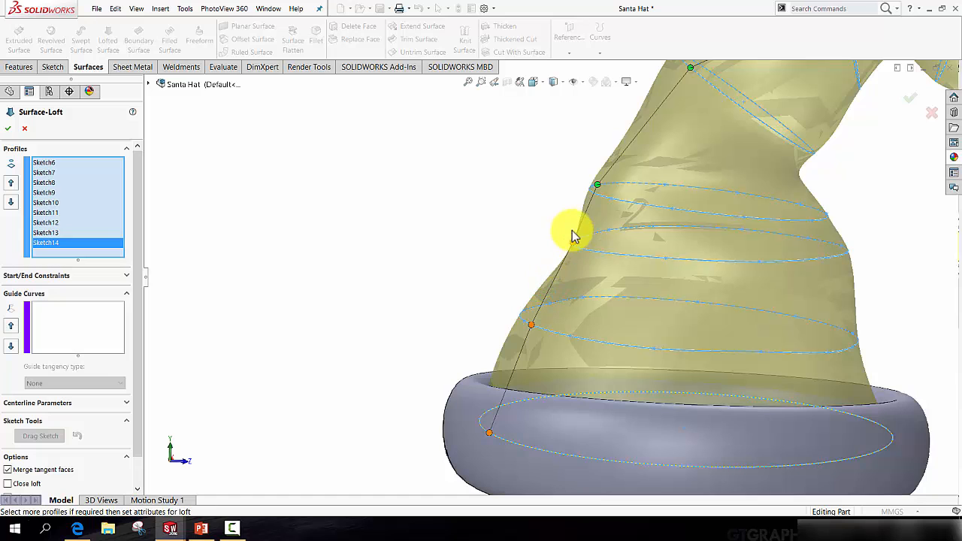
mouse_move(583, 248)
middle_mouse_down()
mouse_move(576, 232)
mouse_move(593, 250)
middle_mouse_up()
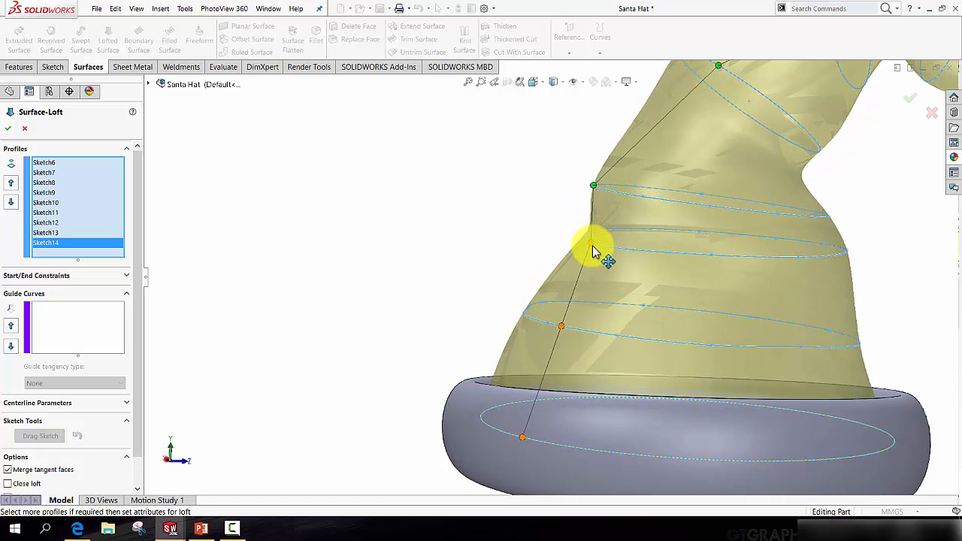
left_click_drag(594, 250, 643, 254)
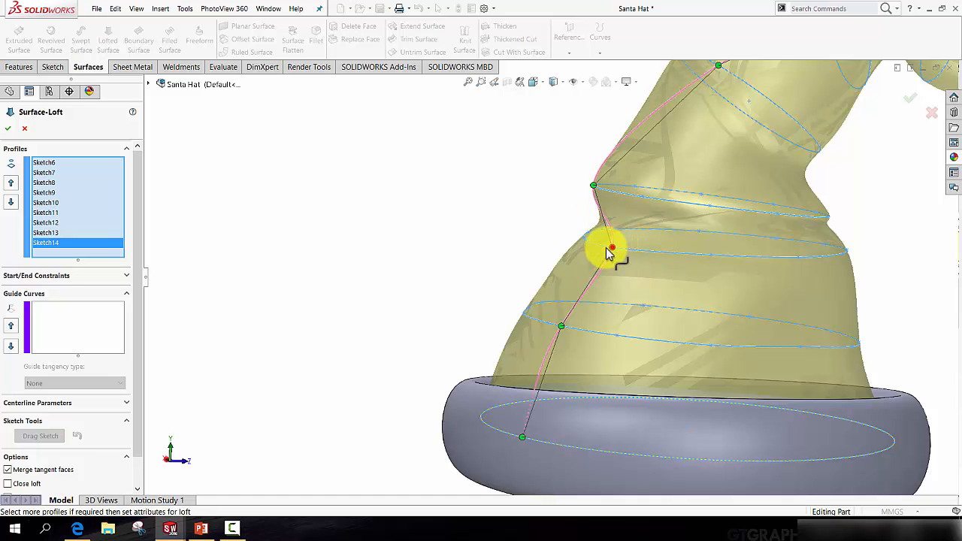
scroll(582, 240, "down", 5)
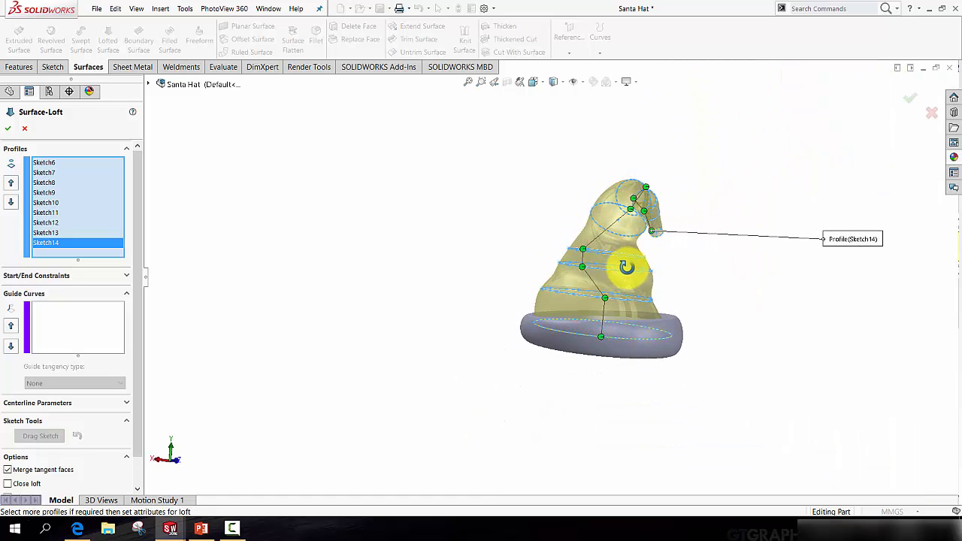
Reposition the loft connector point on the third spline loop above the ring to line up with its neighbours
middle_click_drag(626, 266, 586, 270)
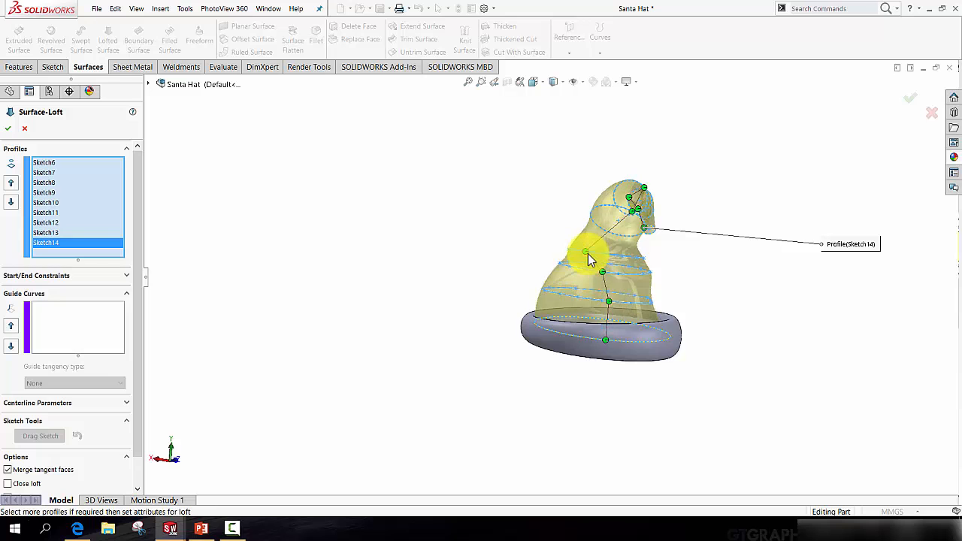
mouse_move(588, 254)
left_mouse_down()
mouse_move(603, 253)
mouse_move(584, 249)
left_mouse_up()
scroll(600, 257, "up", 2)
scroll(605, 258, "up", 1)
scroll(600, 251, "down", 3)
Move the loft connector points on the last three profiles near the tip into line so the hat's end is not pinched
middle_click_drag(560, 252, 599, 284)
scroll(636, 214, "up", 5)
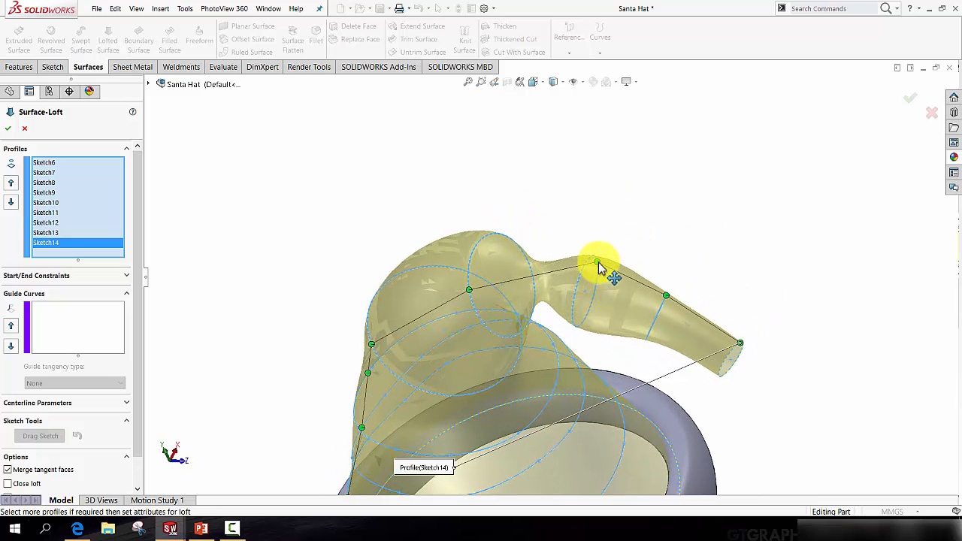
left_click_drag(598, 267, 573, 306)
scroll(638, 308, "down", 4)
middle_click_drag(633, 302, 551, 283)
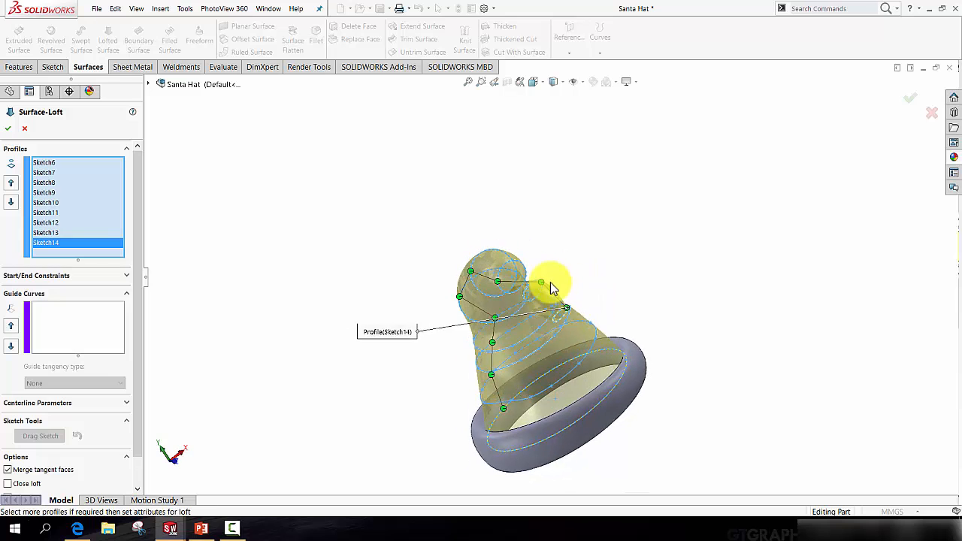
scroll(550, 287, "down", 3)
left_click_drag(536, 286, 489, 316)
mouse_move(601, 351)
left_mouse_down()
mouse_move(564, 363)
mouse_move(567, 376)
left_mouse_up()
Check the loft preview from the side and create the lofted surface for the hat body
scroll(577, 324, "up", 4)
mouse_move(528, 333)
middle_mouse_down()
mouse_move(577, 350)
mouse_move(568, 296)
middle_mouse_up()
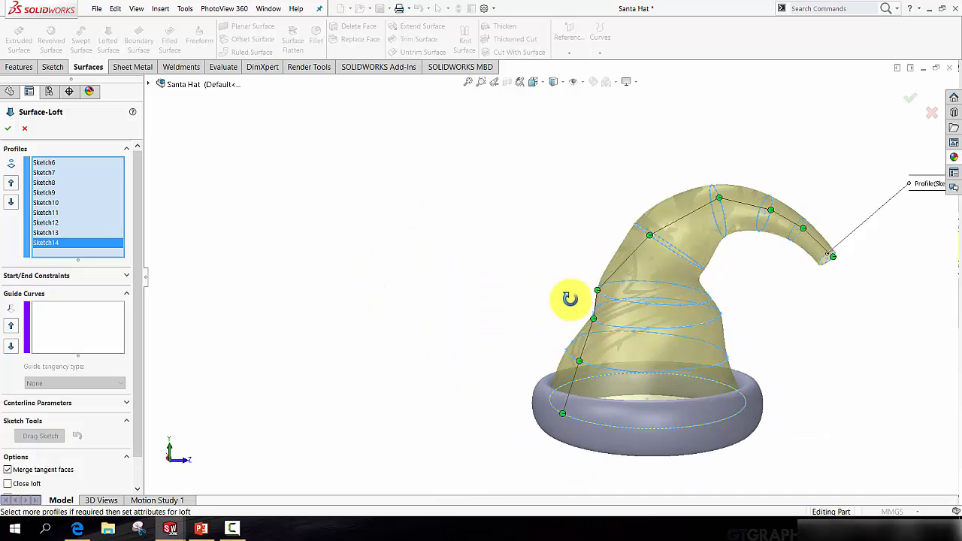
scroll(579, 296, "up", 3)
scroll(600, 308, "down", 6)
scroll(590, 321, "up", 4)
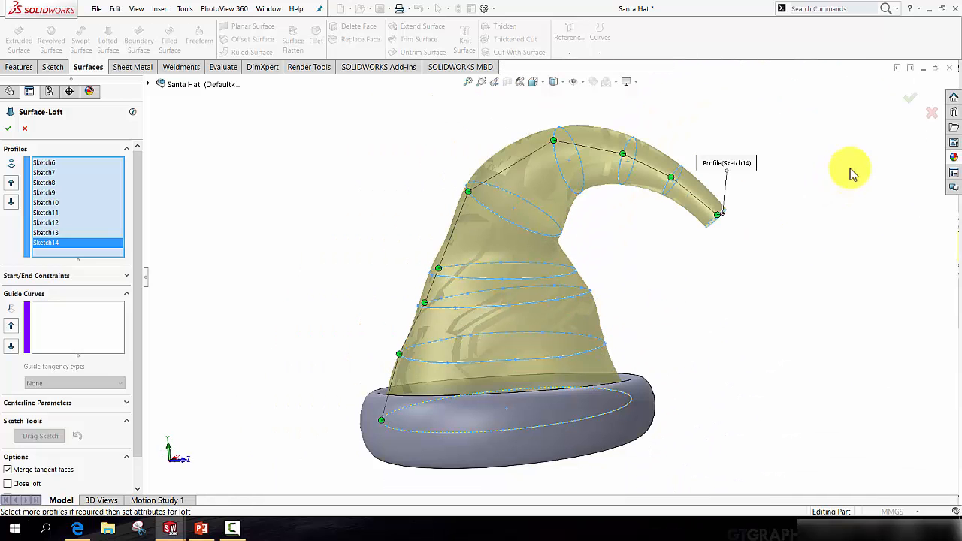
left_click(909, 105)
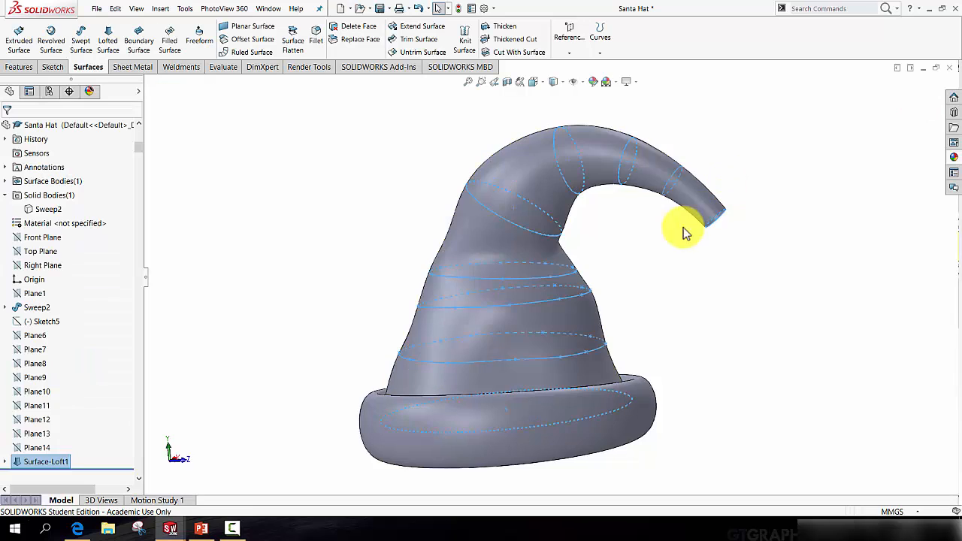
Examine the lofted hat body, its open tip and its junction with the ring brim from several angles
middle_click_drag(584, 204, 526, 166)
scroll(676, 214, "down", 4)
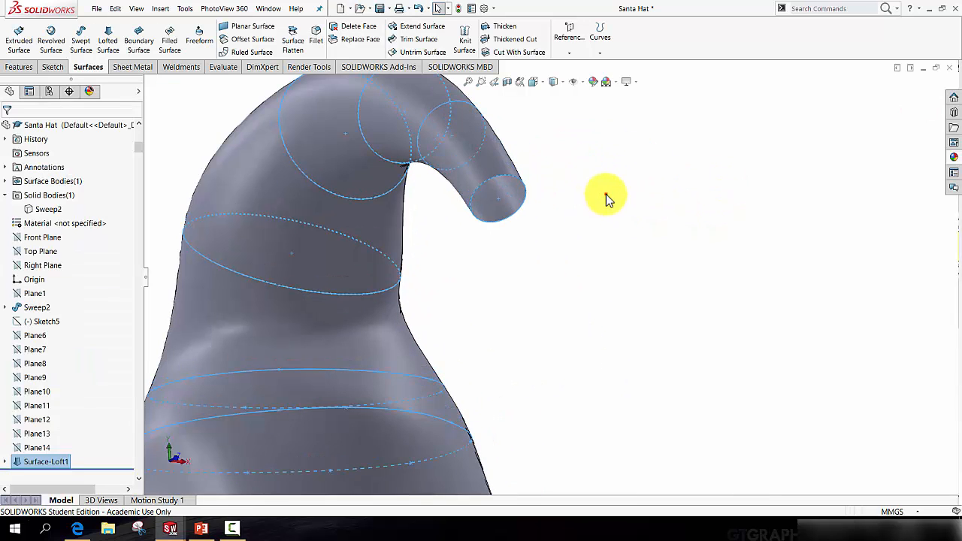
left_click(605, 194)
left_click(467, 156)
scroll(473, 257, "up", 4)
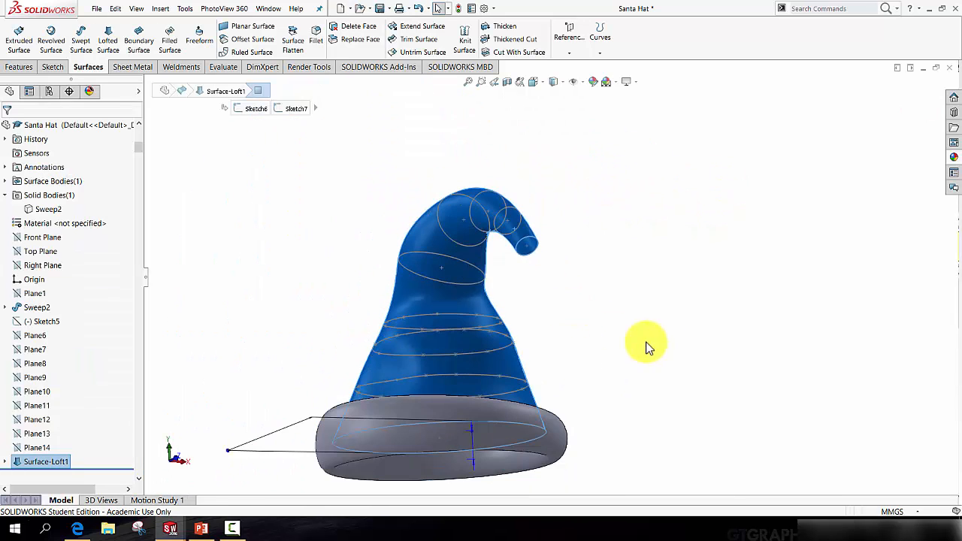
mouse_move(646, 344)
middle_mouse_down()
mouse_move(623, 350)
mouse_move(641, 353)
middle_mouse_up()
left_click(586, 335)
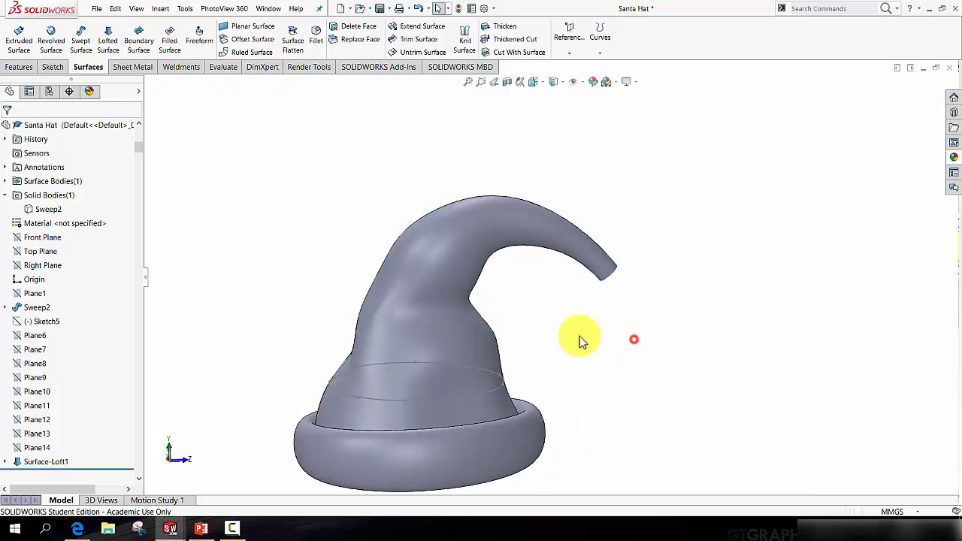
middle_click_drag(579, 339, 468, 391)
scroll(447, 330, "down", 4)
scroll(446, 330, "up", 4)
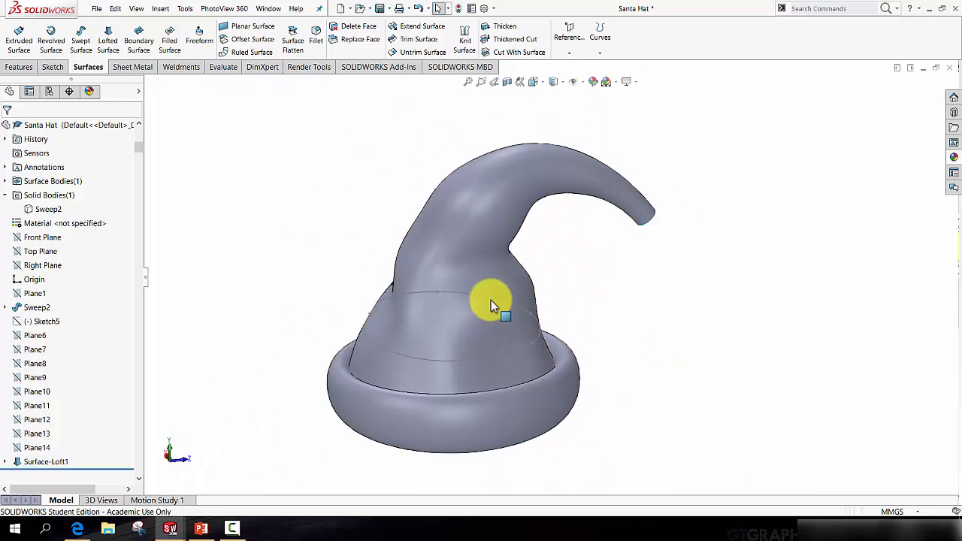
Edit Sketch7, the first spline profile above the ring, and move one side spline point slightly inward
middle_click_drag(489, 300, 481, 356)
scroll(422, 344, "down", 3)
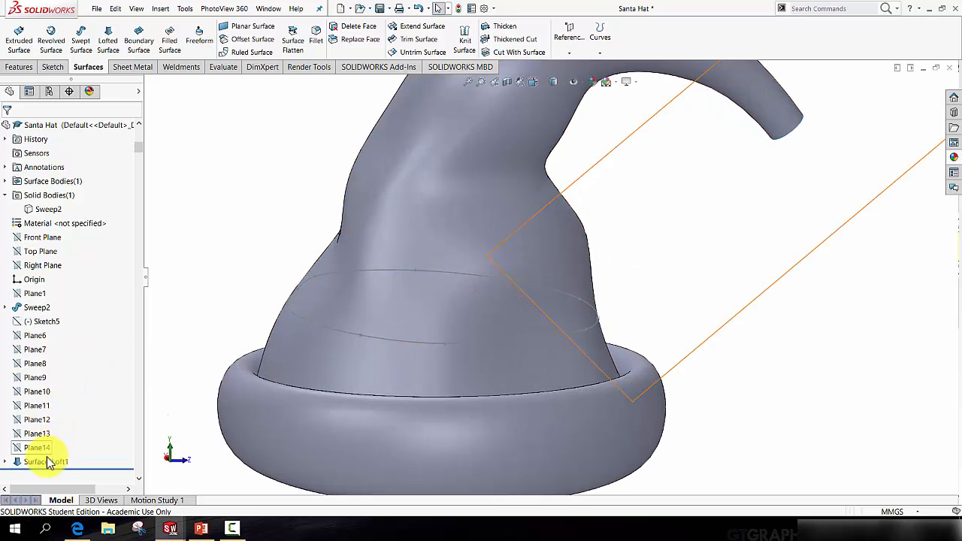
left_click(7, 461)
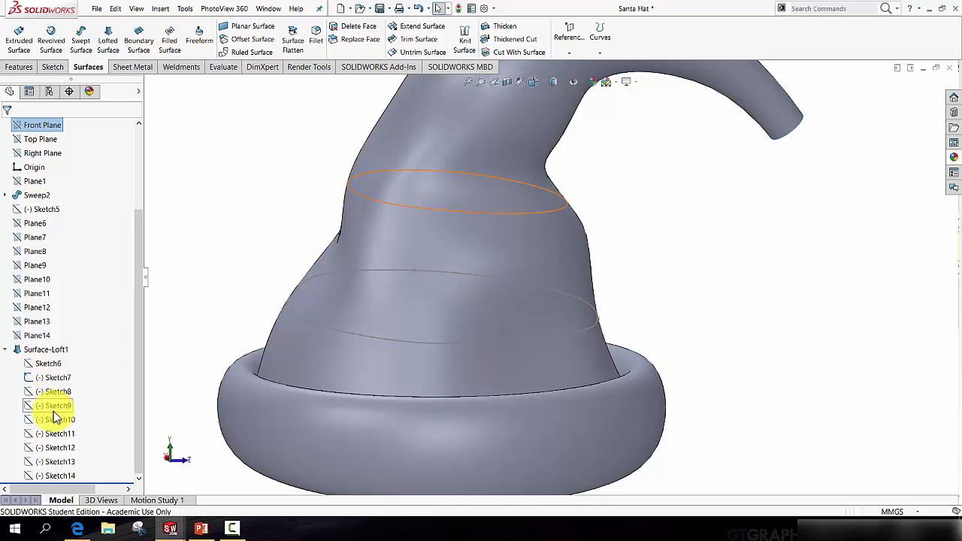
right_click(58, 378)
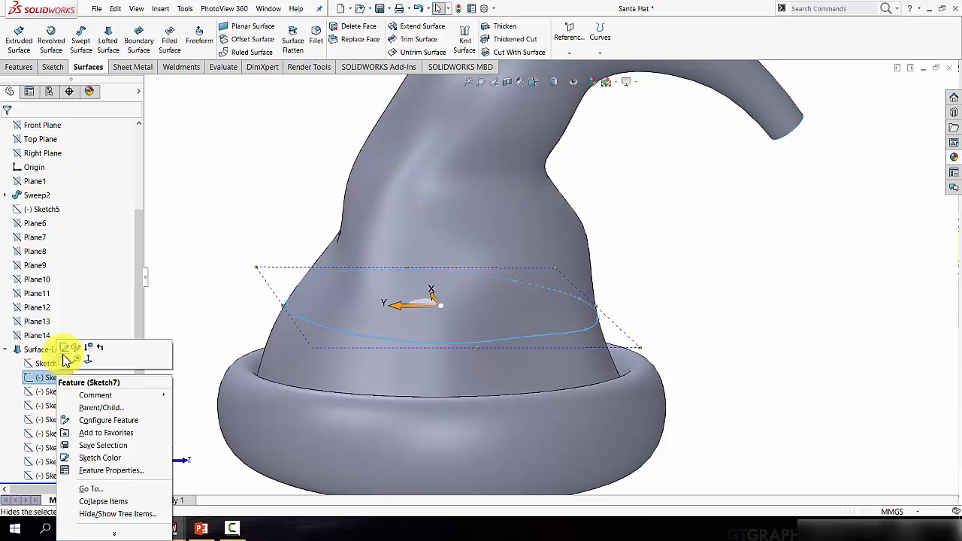
left_click(65, 348)
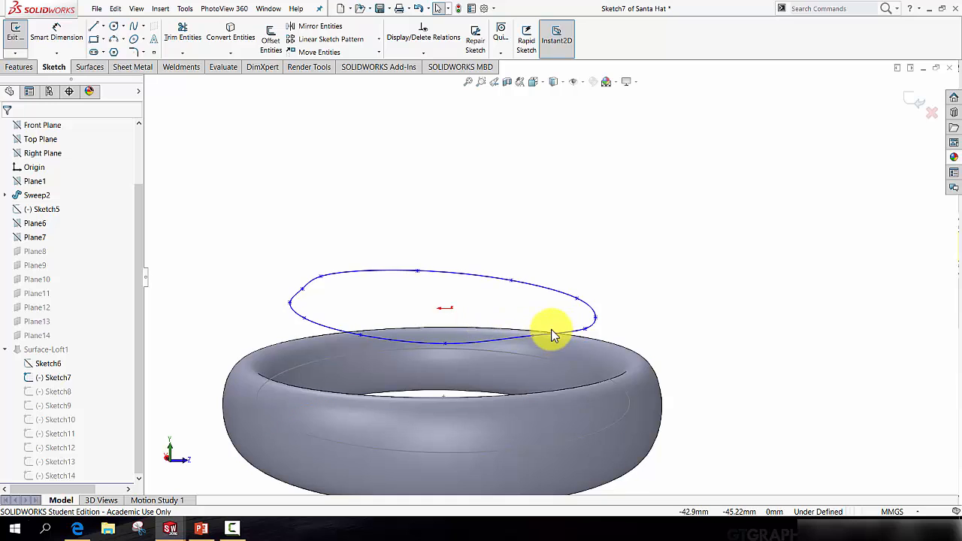
left_click_drag(535, 335, 530, 329)
left_click(915, 102)
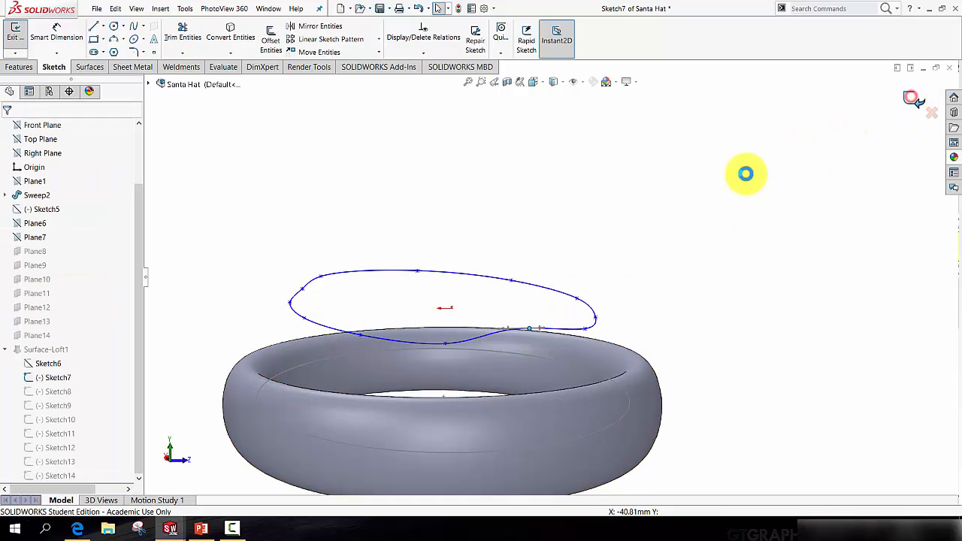
Examine the reshaped hat body and its loft profiles from the side and near the tip
scroll(658, 245, "up", 5)
scroll(608, 243, "down", 2)
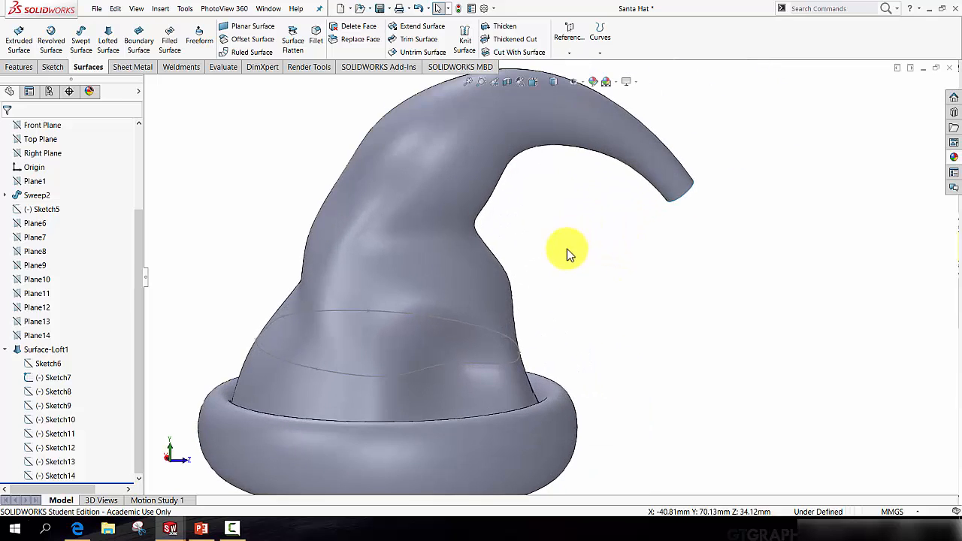
scroll(545, 233, "up", 3)
left_click(490, 225)
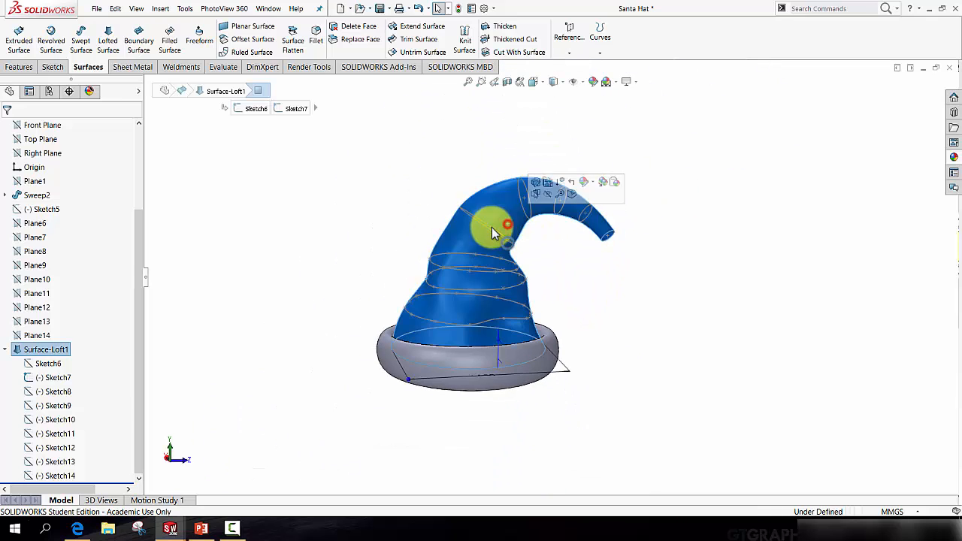
scroll(569, 250, "down", 3)
middle_click_drag(569, 250, 597, 251)
scroll(611, 220, "down", 2)
scroll(601, 218, "down", 2)
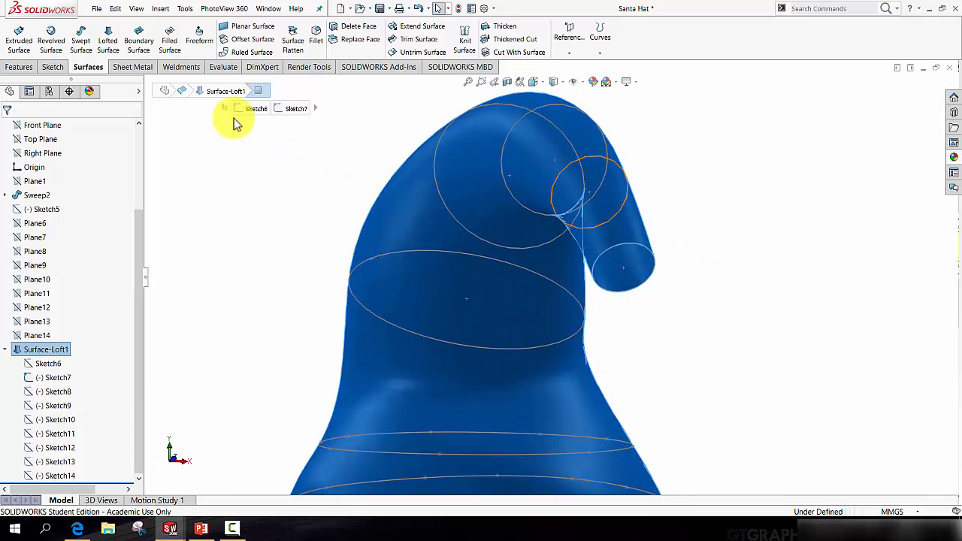
left_click(233, 160)
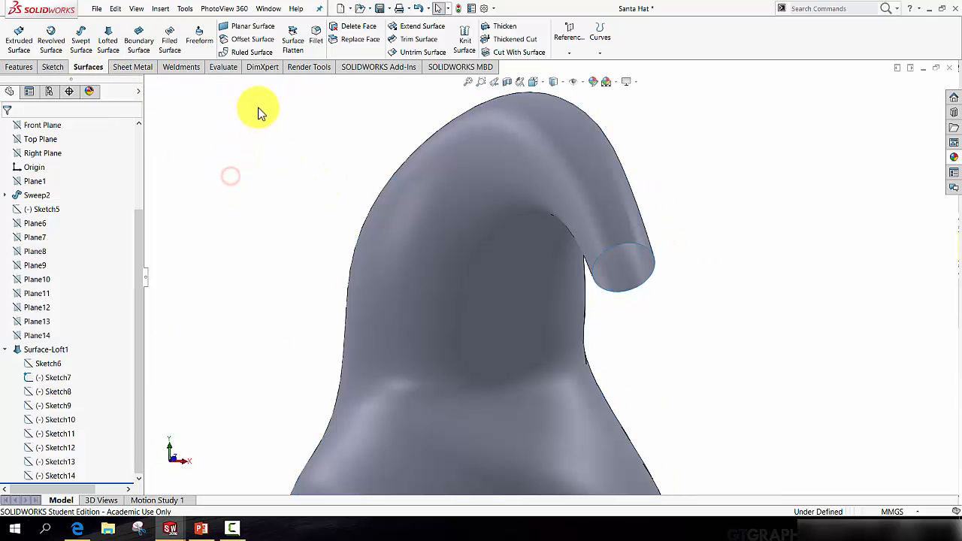
Thicken the lofted hat surface by 3 mm toward its inner side, with the result merged
left_click(500, 27)
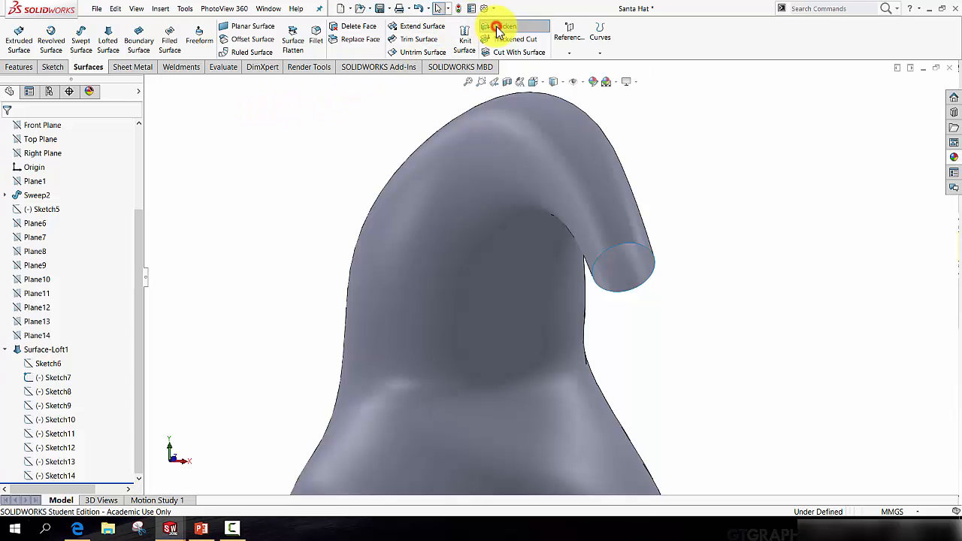
left_click(449, 215)
middle_click_drag(487, 254, 547, 263)
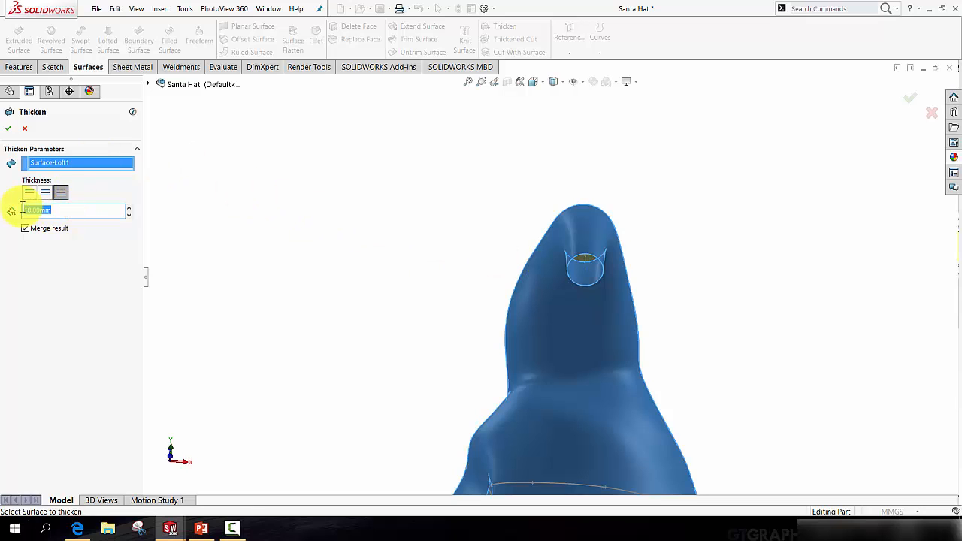
left_click(79, 282)
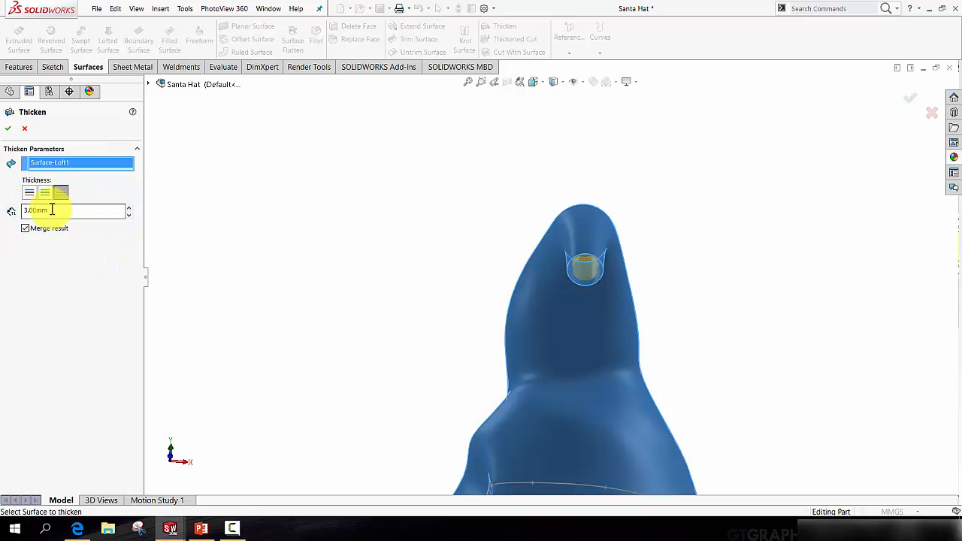
left_click(31, 192)
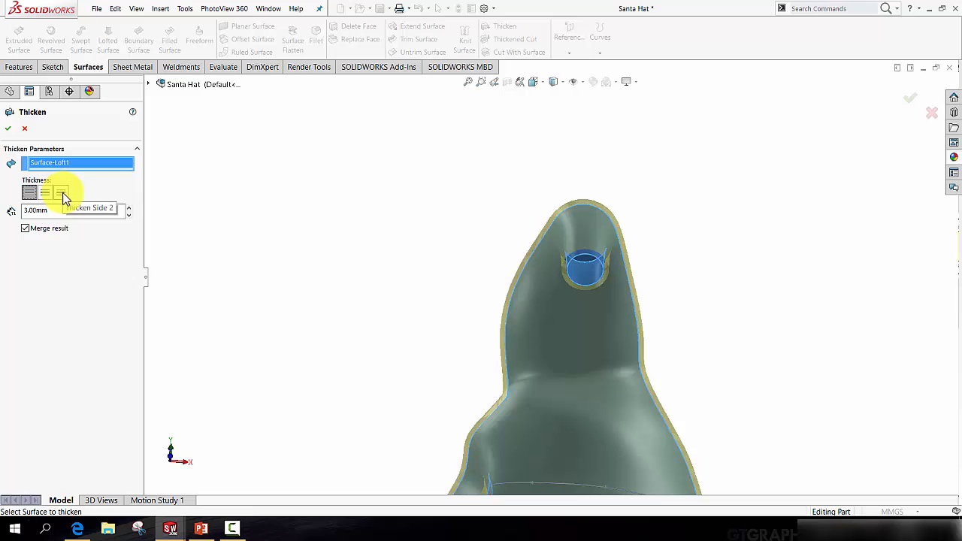
left_click(62, 194)
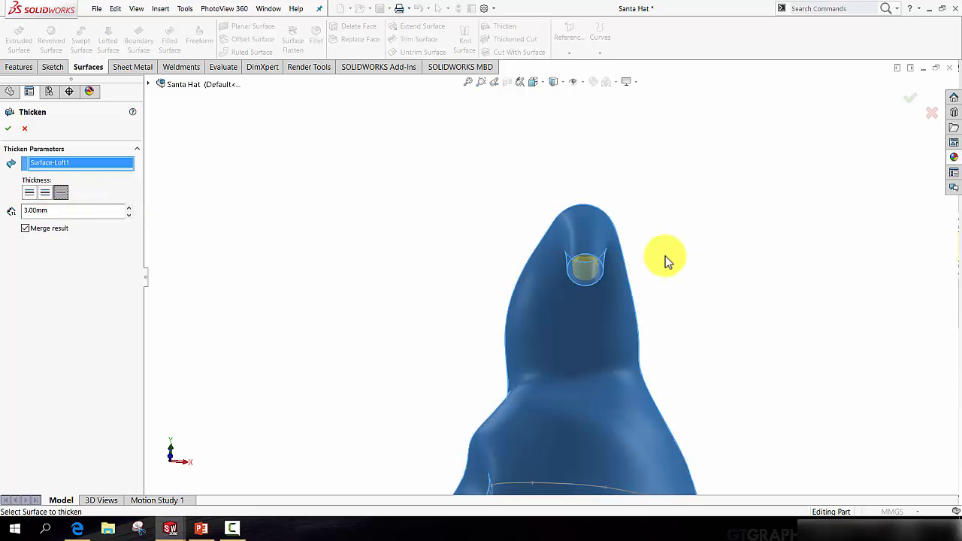
left_click(13, 132)
Edit Sketch7 and pull the dented spline point outward to about X -56 mm, Y -30 mm to smooth the hat's side
scroll(567, 290, "up", 6)
middle_click_drag(554, 331, 574, 384)
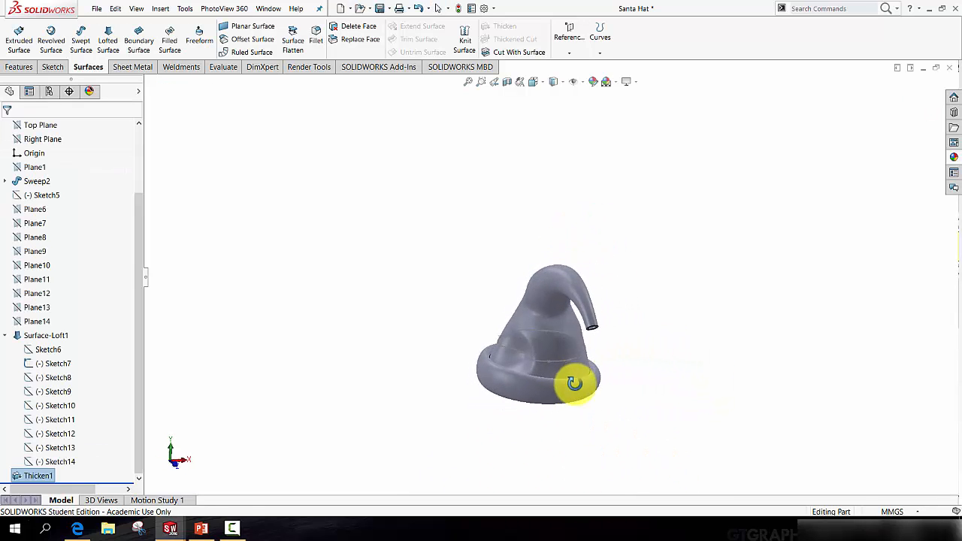
scroll(518, 363, "down", 5)
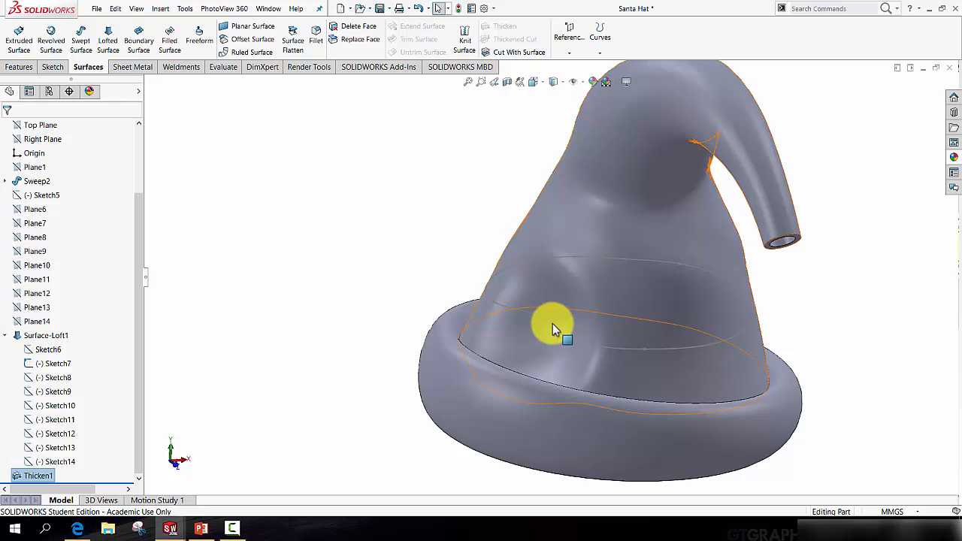
scroll(553, 315, "down", 4)
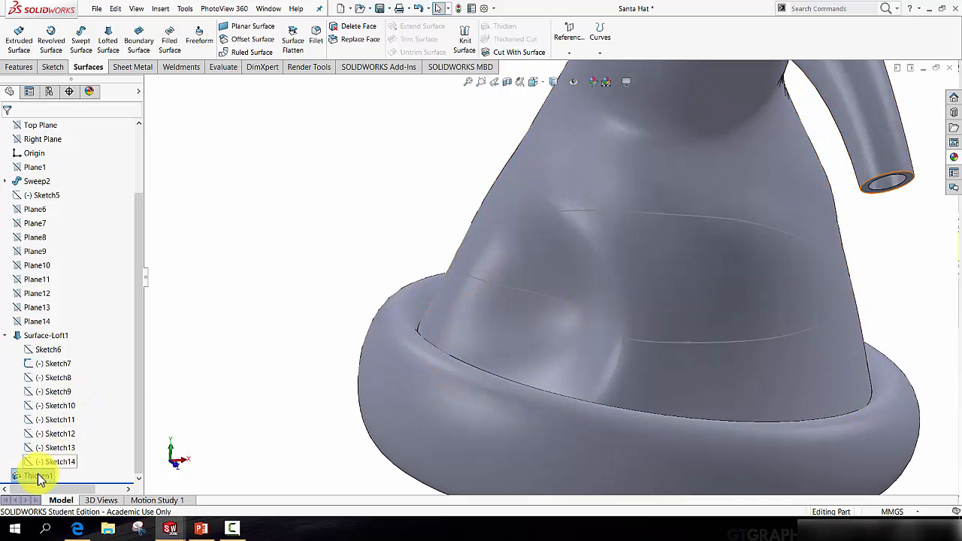
right_click(59, 365)
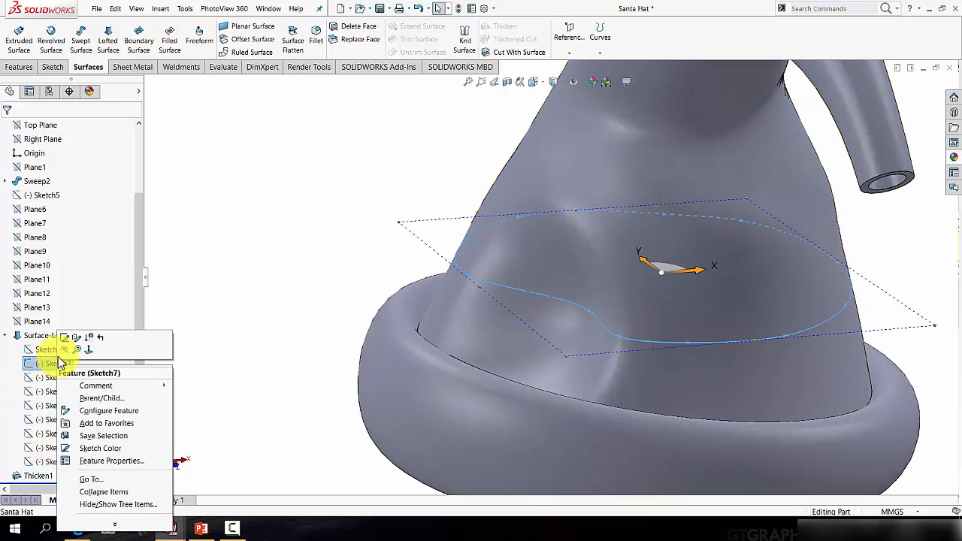
left_click(64, 342)
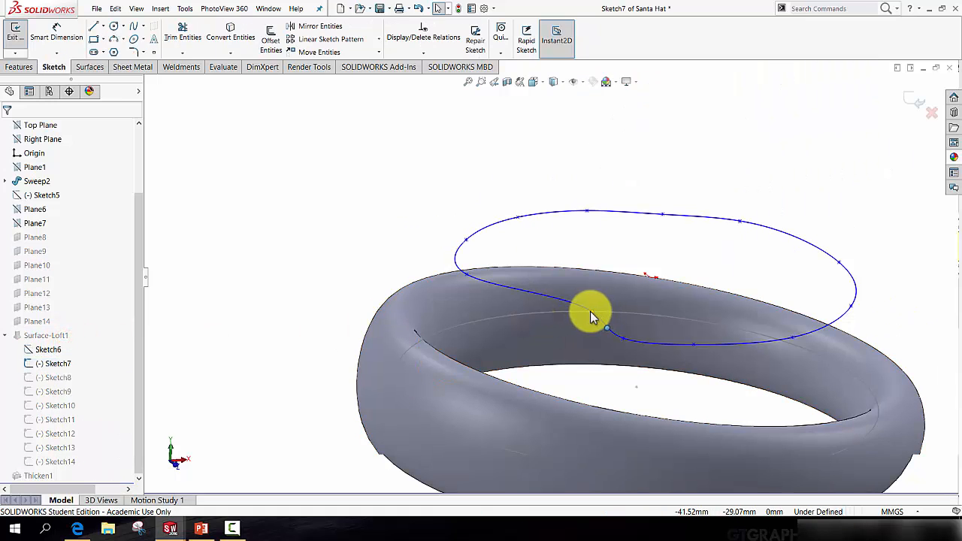
left_click_drag(593, 311, 551, 320)
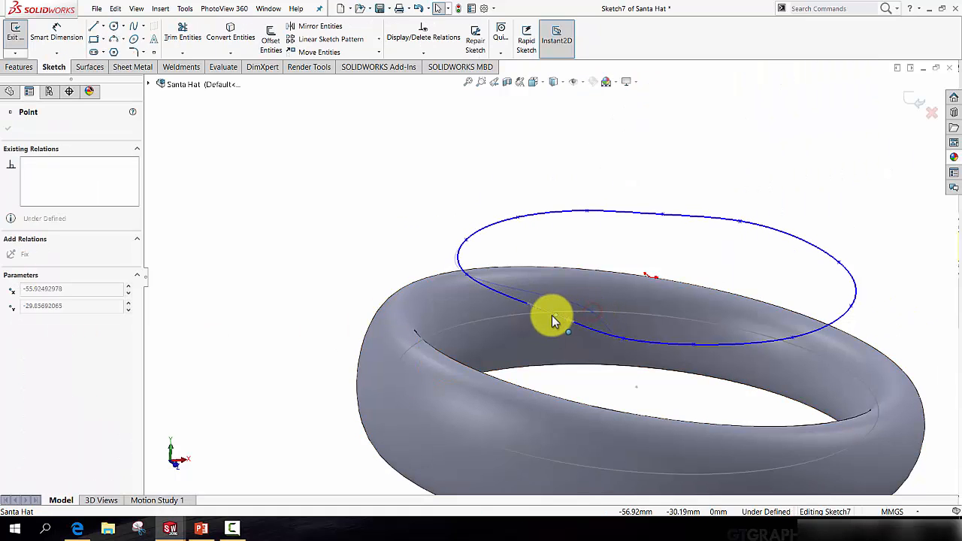
left_click(918, 101)
Check the thickened hat from the side and hide the Sketch7 profile curve
scroll(527, 291, "up", 5)
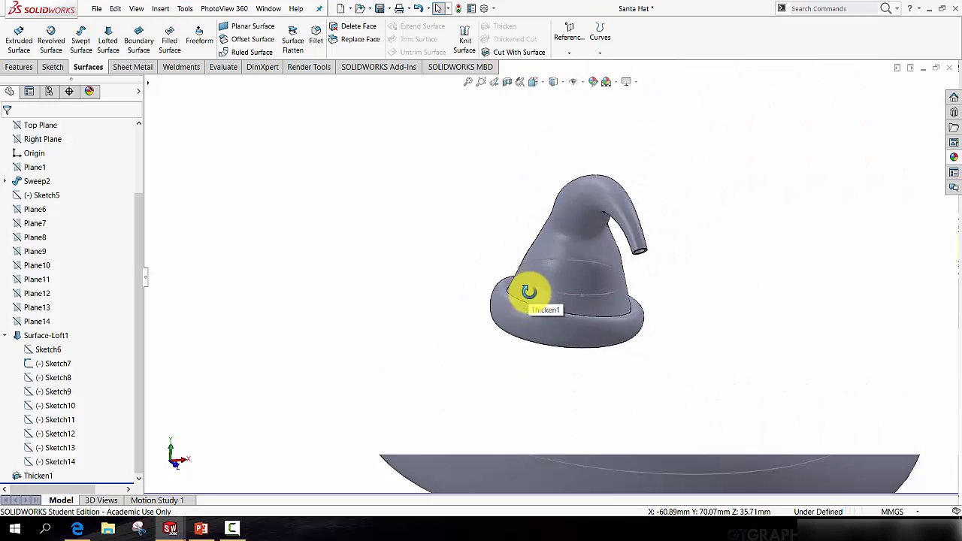
middle_click_drag(531, 285, 639, 276)
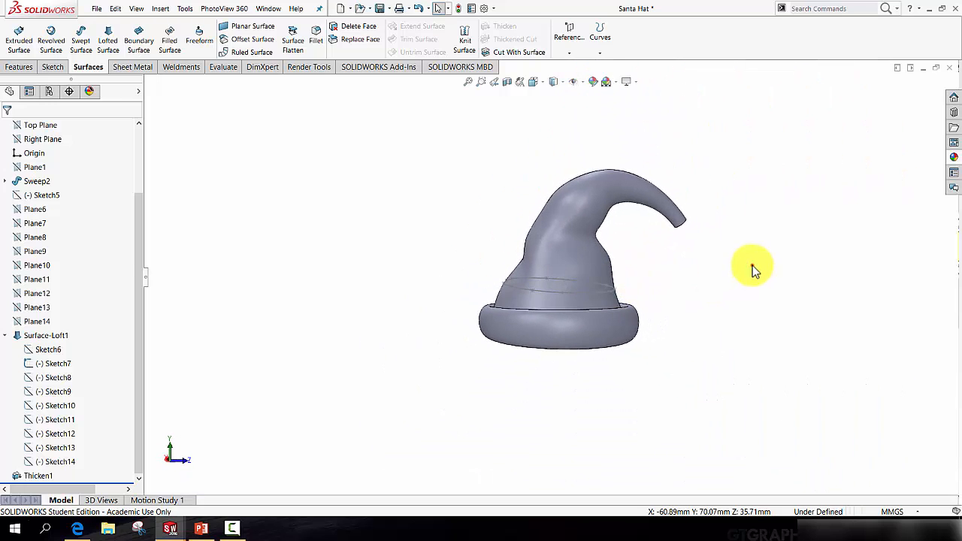
scroll(595, 286, "down", 5)
scroll(434, 402, "up", 3)
scroll(423, 386, "down", 2)
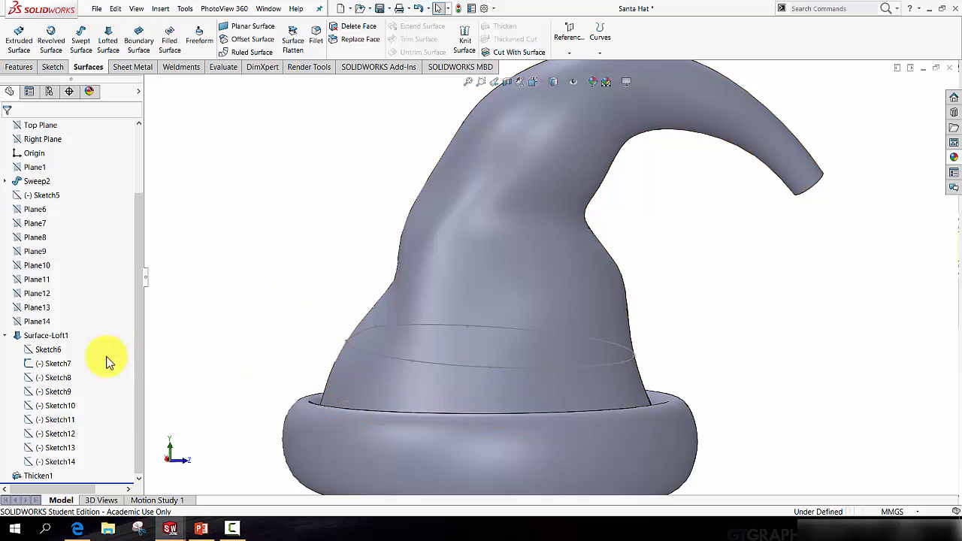
right_click(56, 364)
left_click(61, 352)
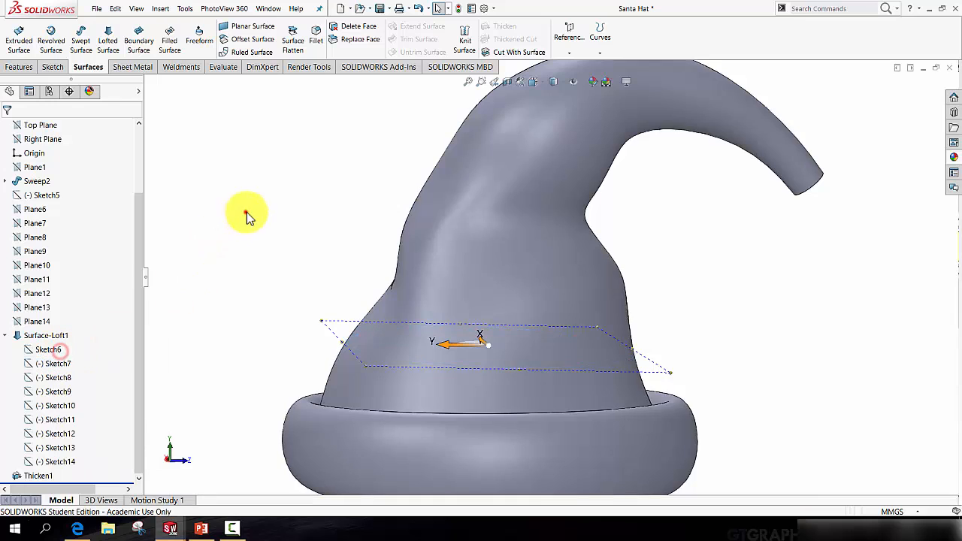
left_click(246, 213)
Examine the ring-shaped end face and wall thickness at the hat's open tip
scroll(412, 293, "up", 5)
scroll(661, 237, "down", 3)
scroll(661, 237, "down", 6)
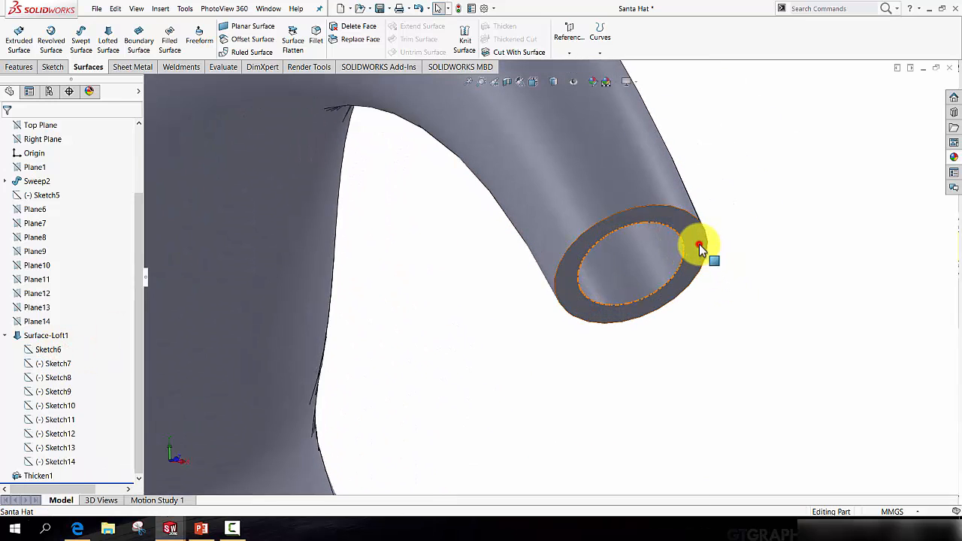
left_click(699, 244)
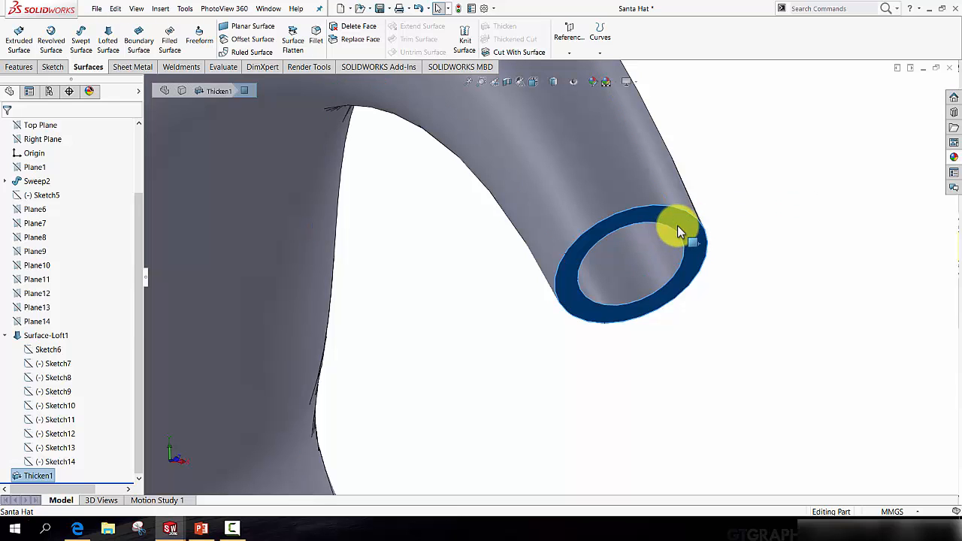
left_click(716, 314)
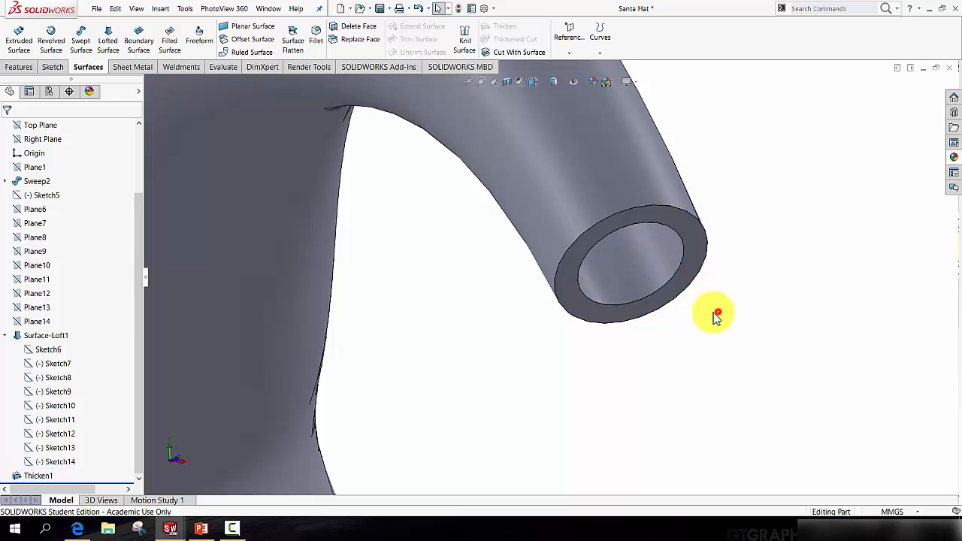
left_click(570, 283)
left_click(487, 290)
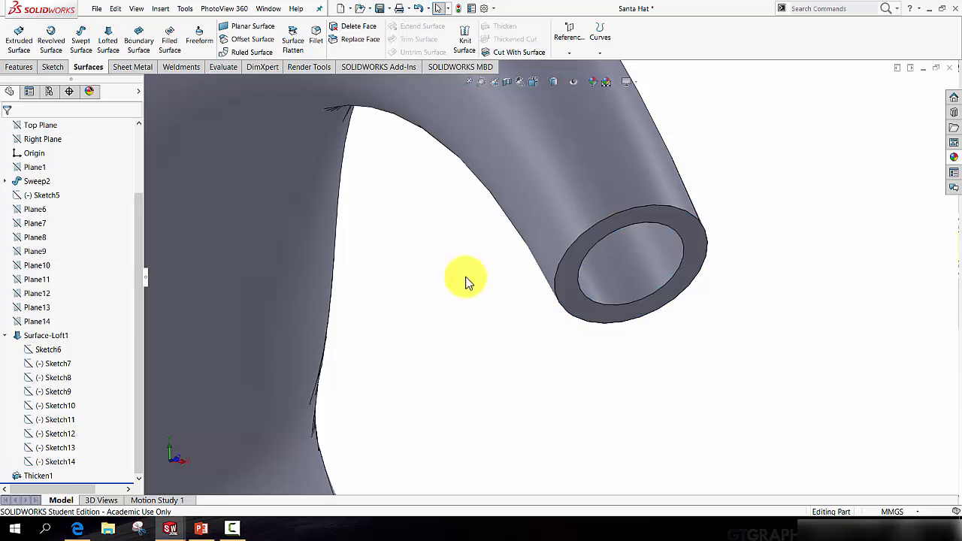
Create a reference plane coincident with the ring-shaped end face at the hat's tip
left_click(34, 67)
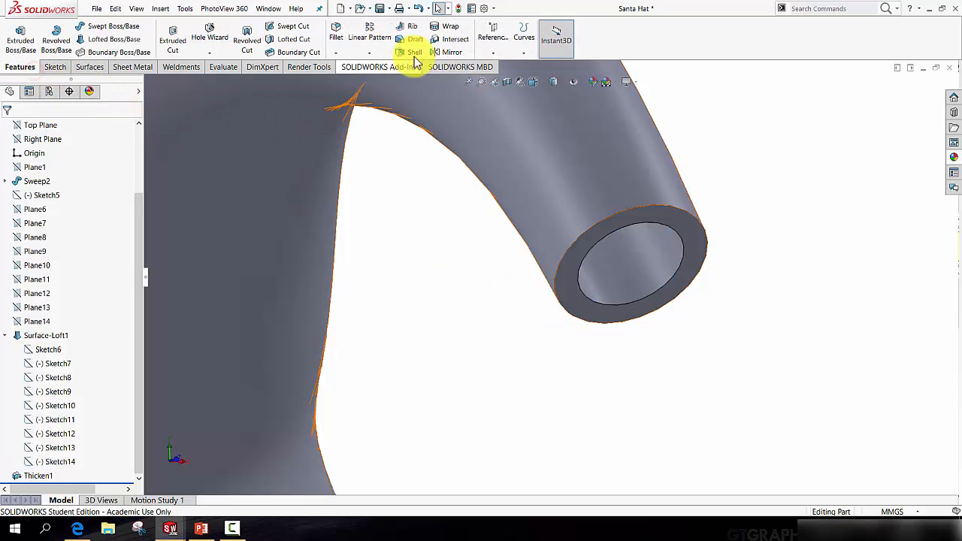
left_click(491, 57)
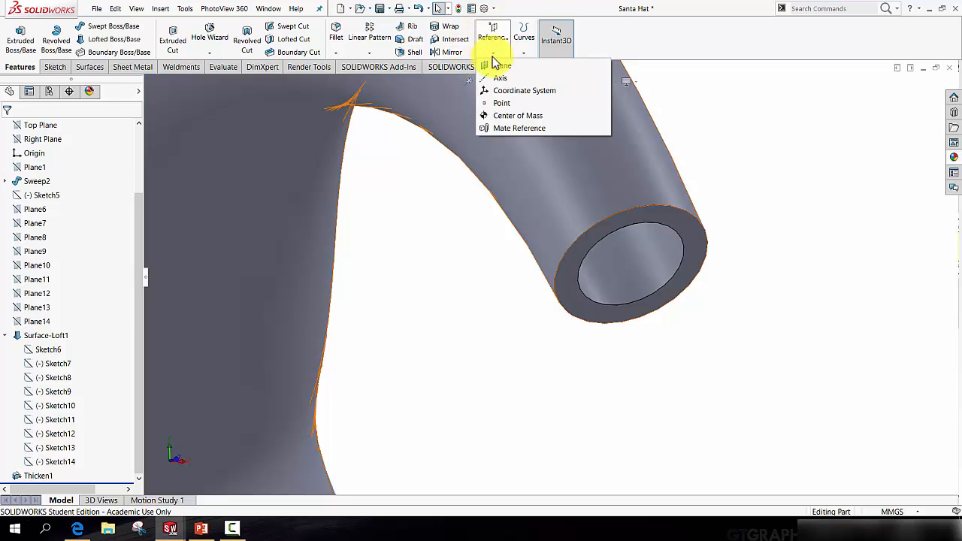
left_click(496, 75)
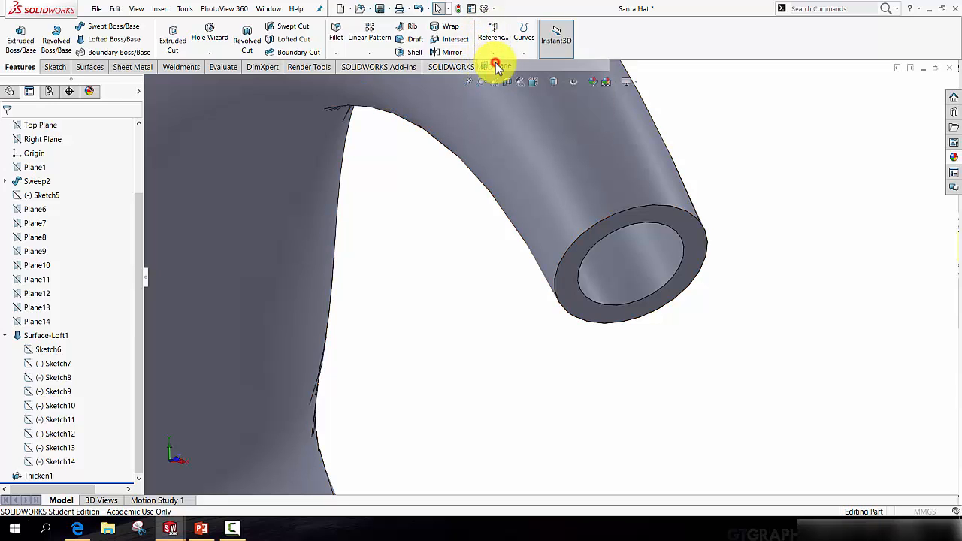
left_click(685, 213)
middle_click_drag(709, 292, 866, 169)
left_click(909, 109)
left_click(704, 345)
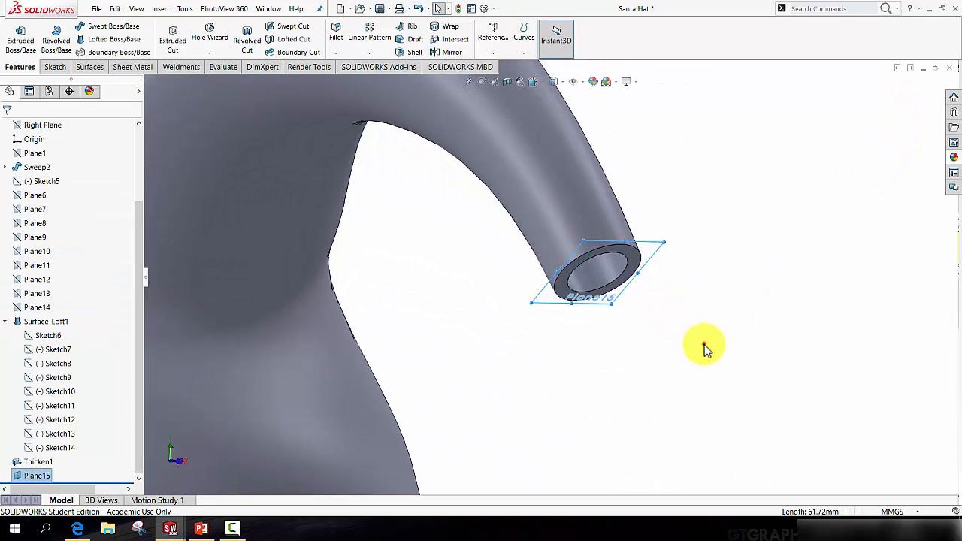
Sketch a closed half circle on Plane15 centred on the ring-shaped tip, with a vertical diameter about 50 mm long and an arc radius about 25 mm
left_click(57, 69)
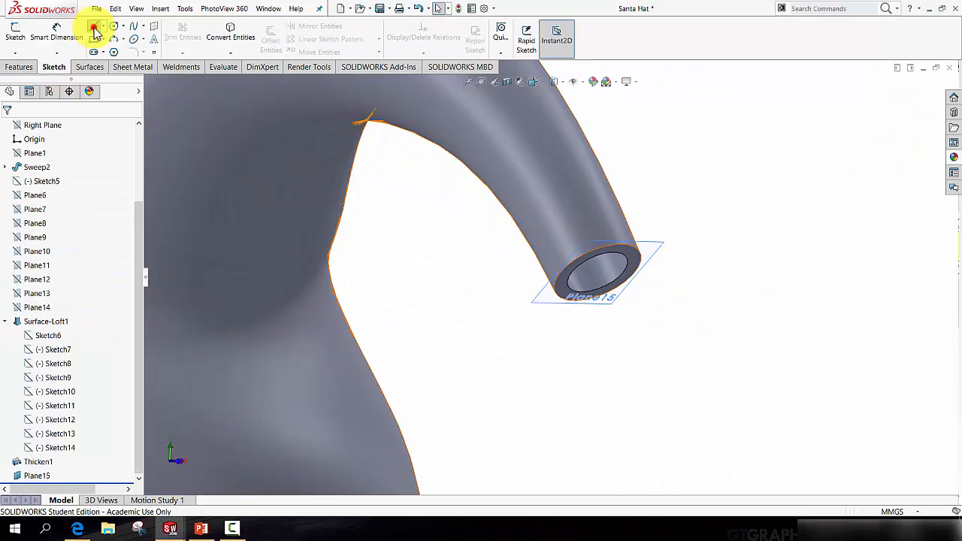
left_click(94, 30)
left_click(663, 241)
key("space")
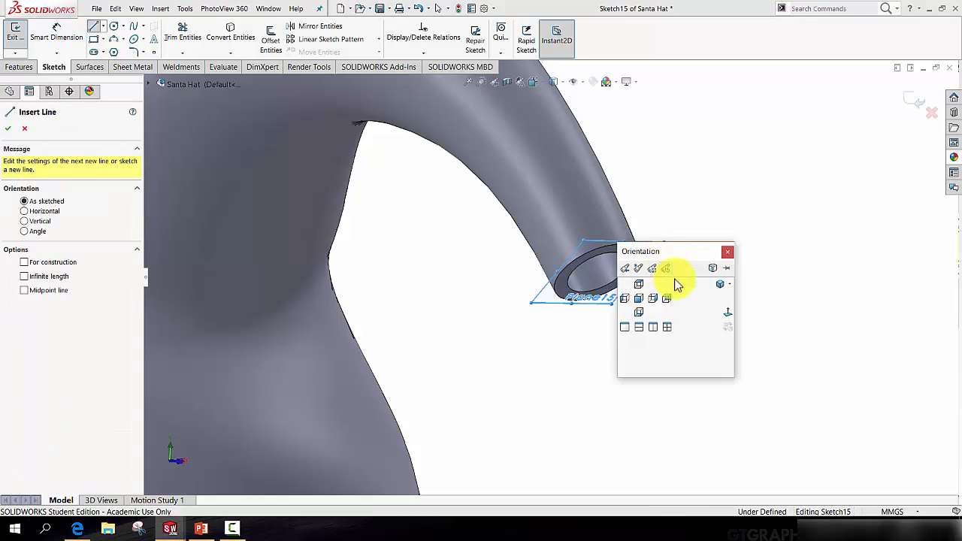
left_click(726, 312)
scroll(554, 405, "down", 5)
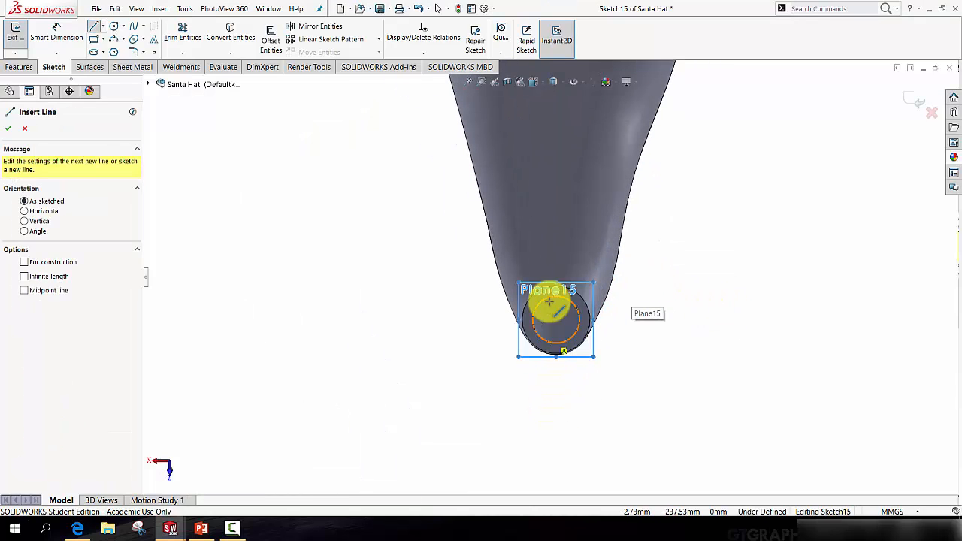
left_click(557, 230)
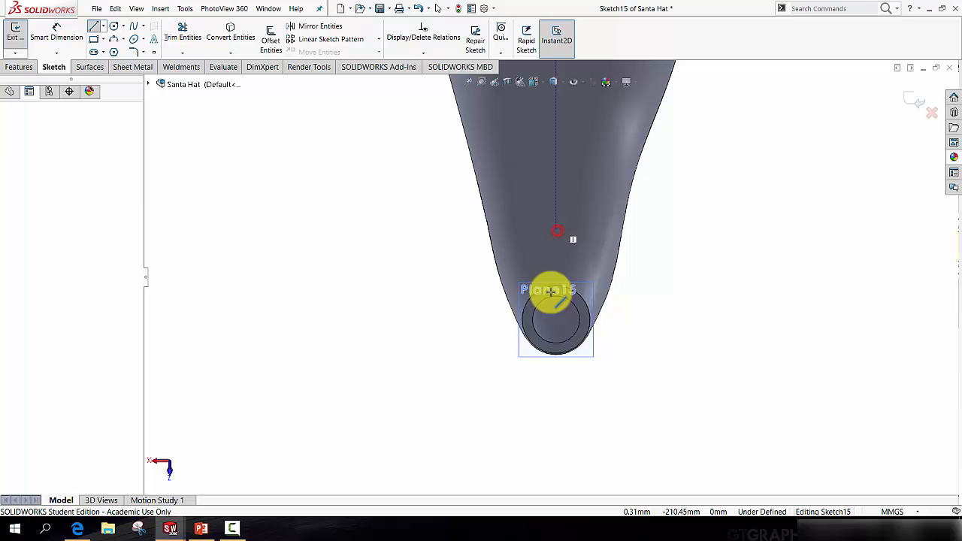
left_click(556, 404)
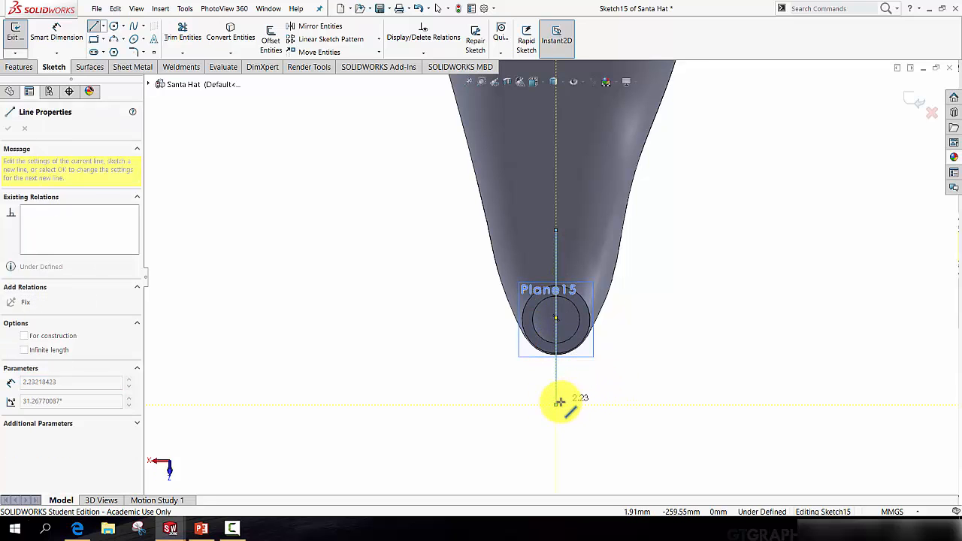
left_click(558, 231)
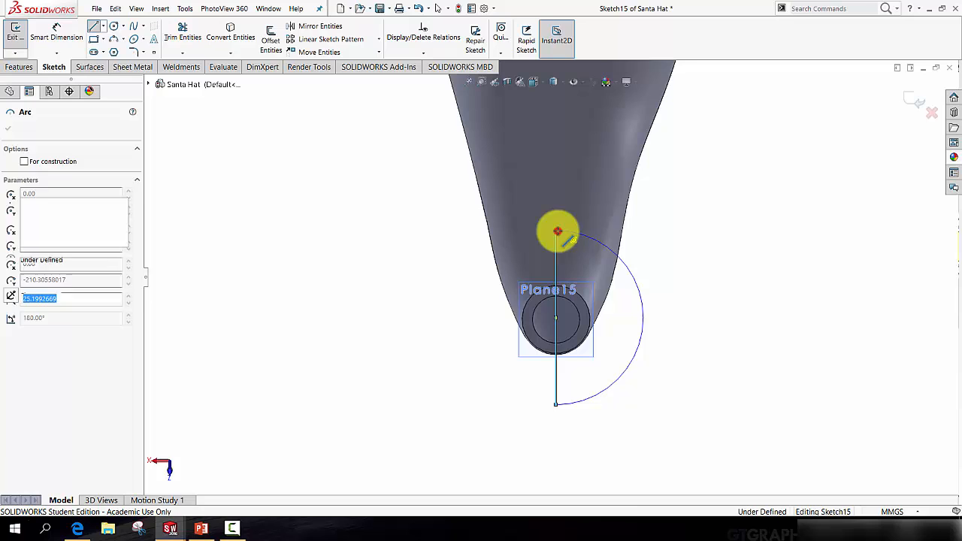
Revolve the half-circle profile 360° about its straight diameter line, merged with the hat, to form a ball at the tip
left_click(18, 67)
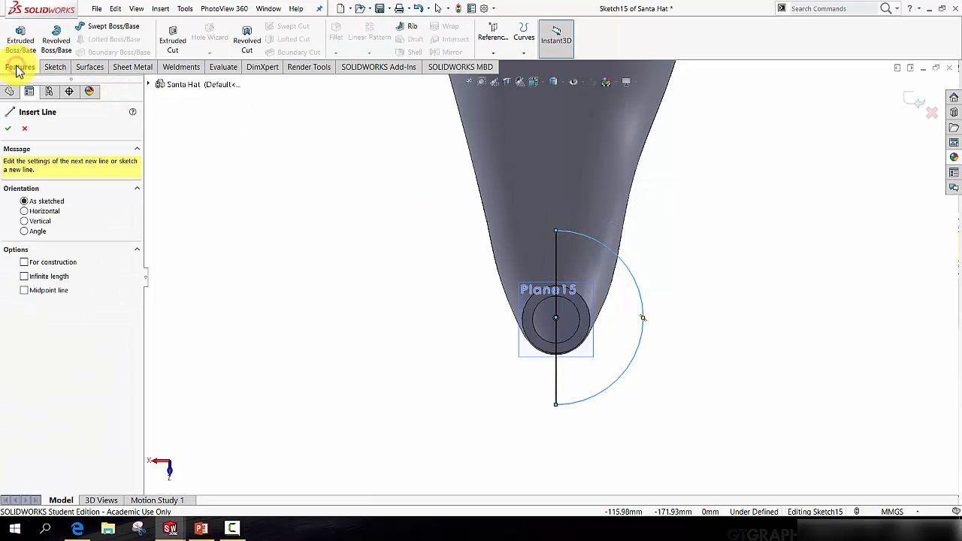
left_click(57, 36)
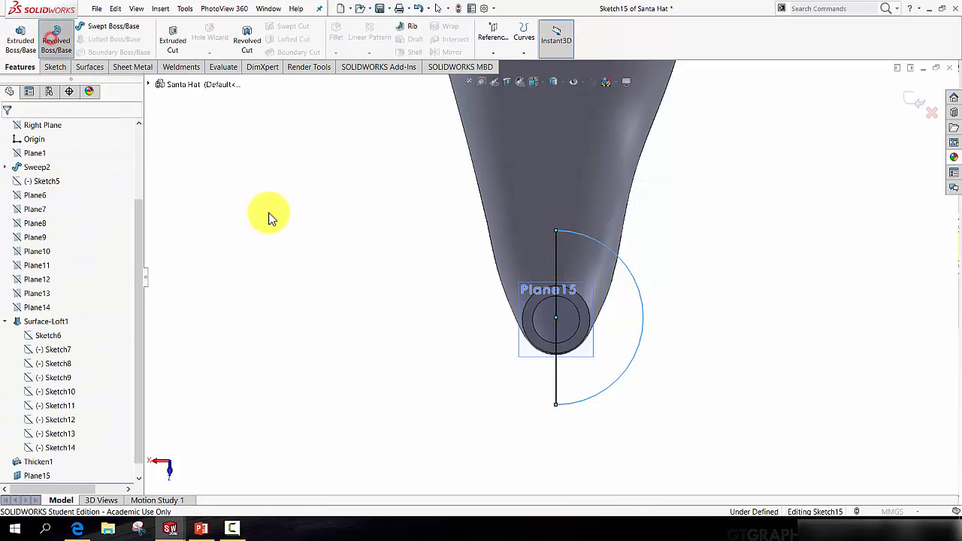
left_click(555, 380)
middle_click_drag(509, 356, 609, 319)
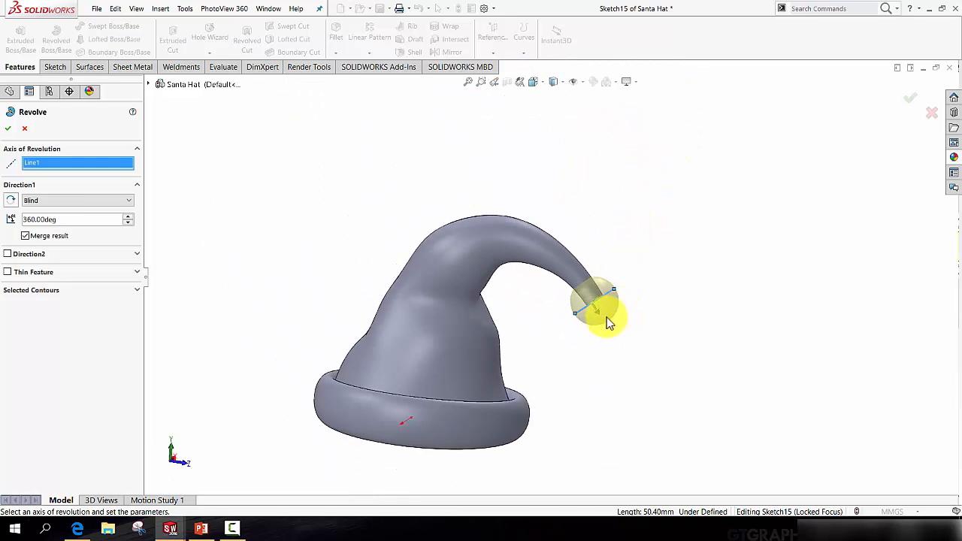
scroll(569, 279, "down", 3)
middle_click_drag(570, 280, 536, 300)
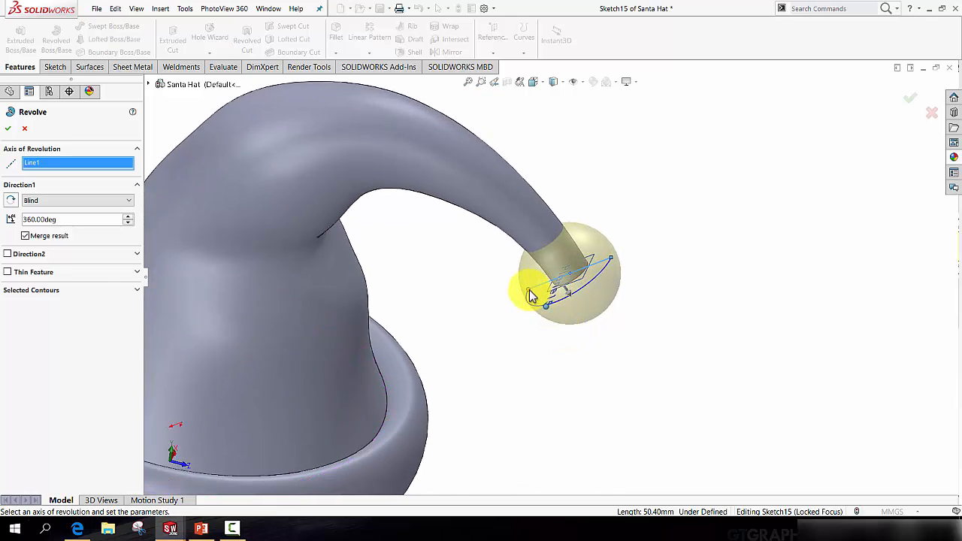
left_click(529, 290)
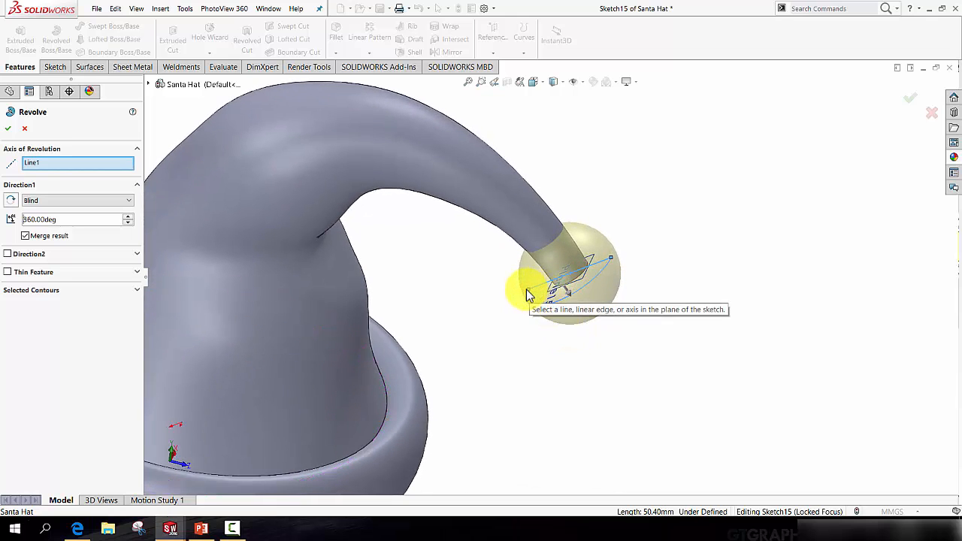
left_click(909, 100)
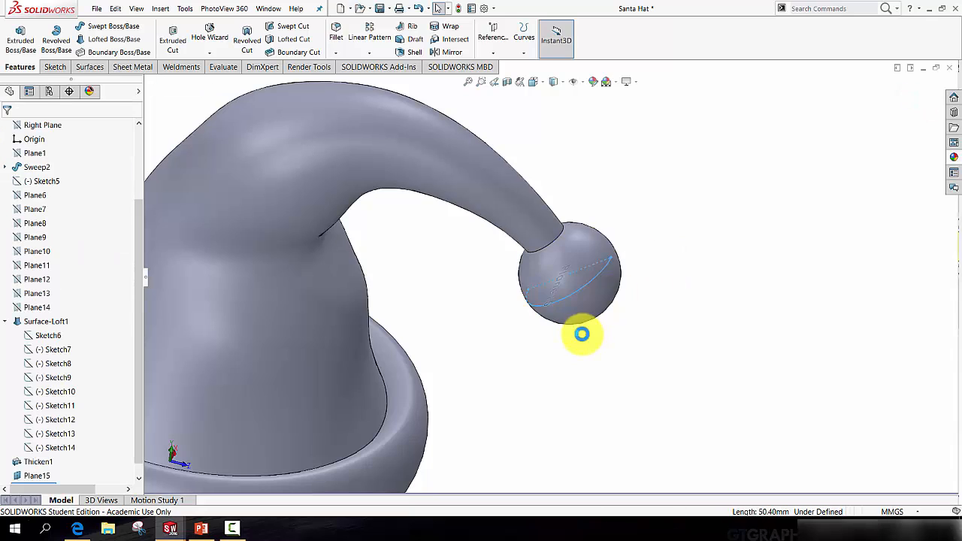
Check the ball where it joins the hat's tip and hide Plane15
scroll(579, 332, "down", 5)
middle_click_drag(491, 391, 508, 343)
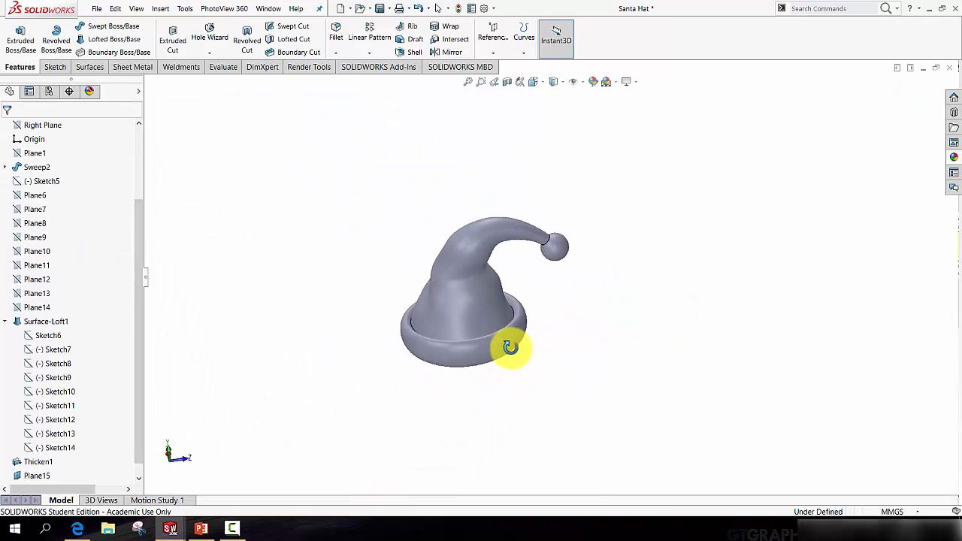
scroll(549, 260, "up", 6)
scroll(532, 230, "up", 3)
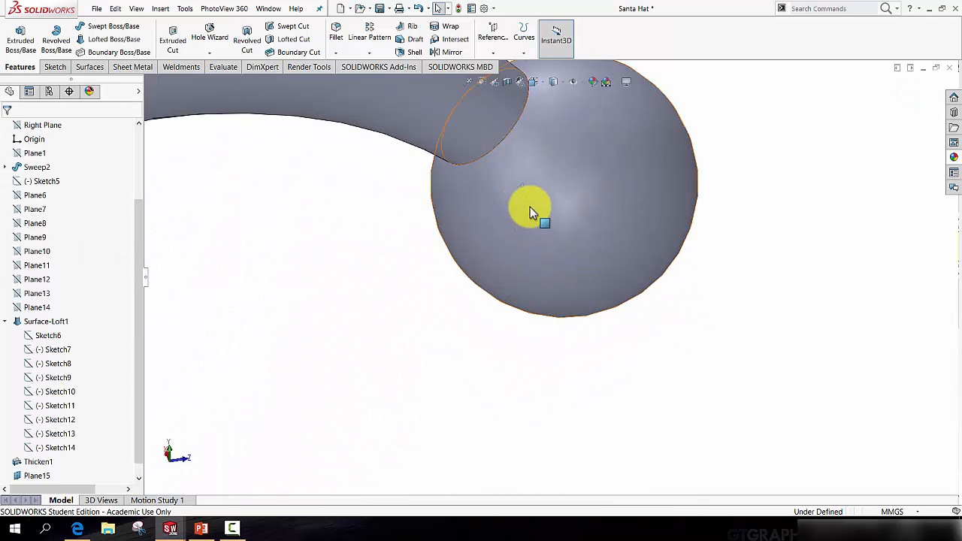
scroll(489, 301, "down", 3)
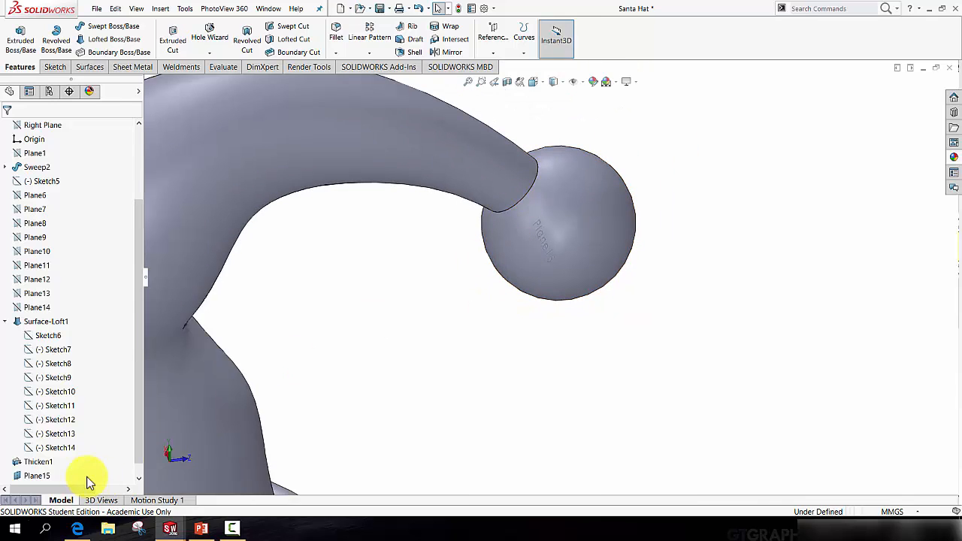
right_click(34, 479)
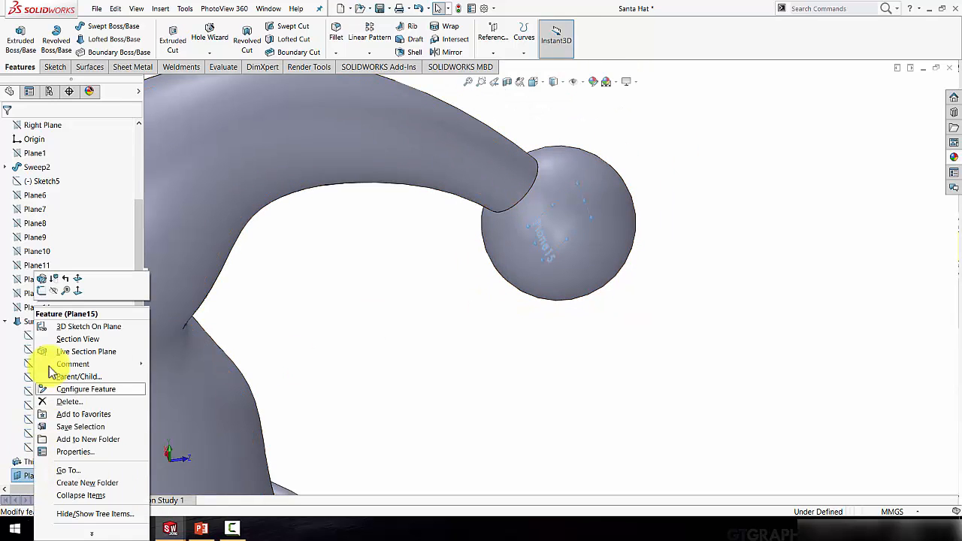
left_click(51, 294)
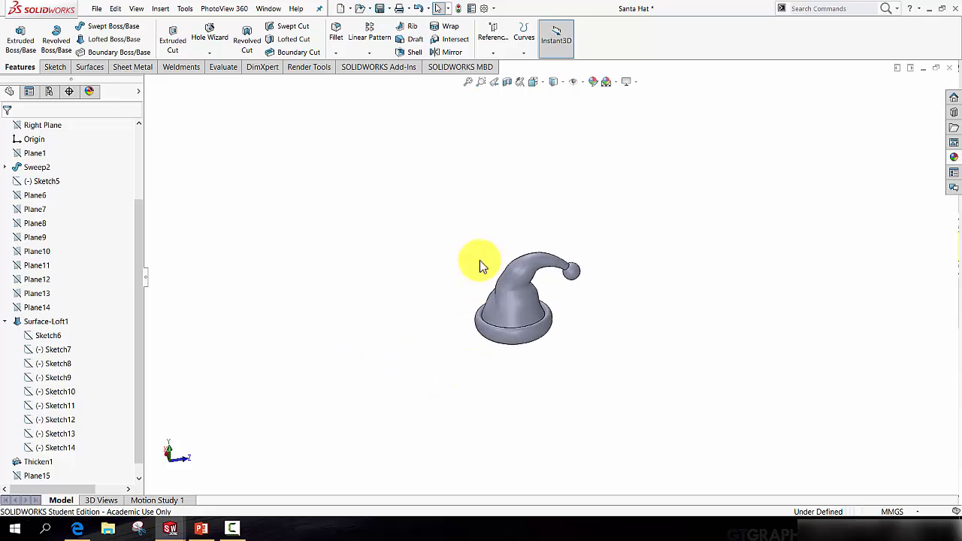
Examine the completed hat's overall shape, including its body, ball and brim
scroll(558, 338, "up", 5)
mouse_move(559, 344)
middle_mouse_down()
mouse_move(572, 306)
mouse_move(515, 301)
mouse_move(489, 263)
mouse_move(417, 305)
mouse_move(406, 331)
mouse_move(498, 259)
mouse_move(551, 337)
middle_mouse_up()
scroll(552, 308, "down", 3)
scroll(628, 207, "up", 4)
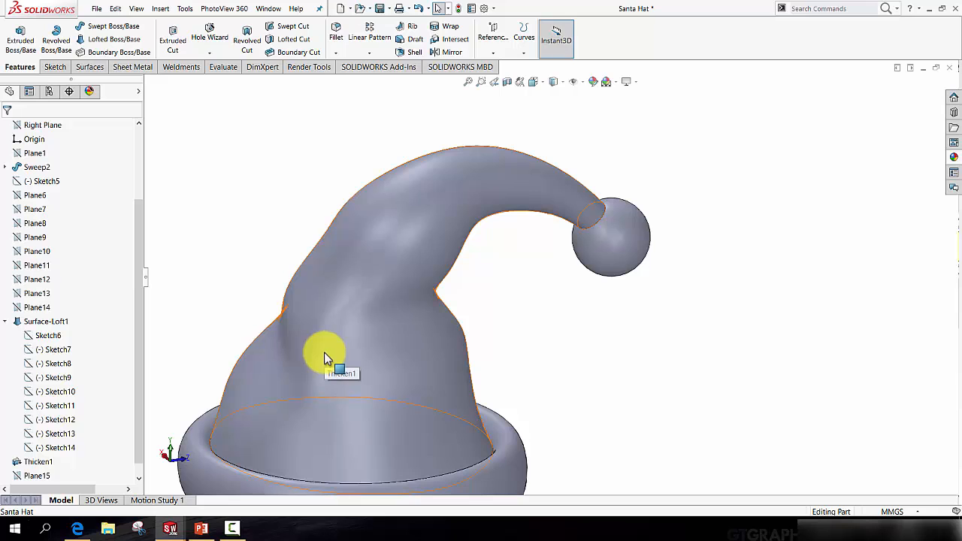
scroll(490, 392, "down", 3)
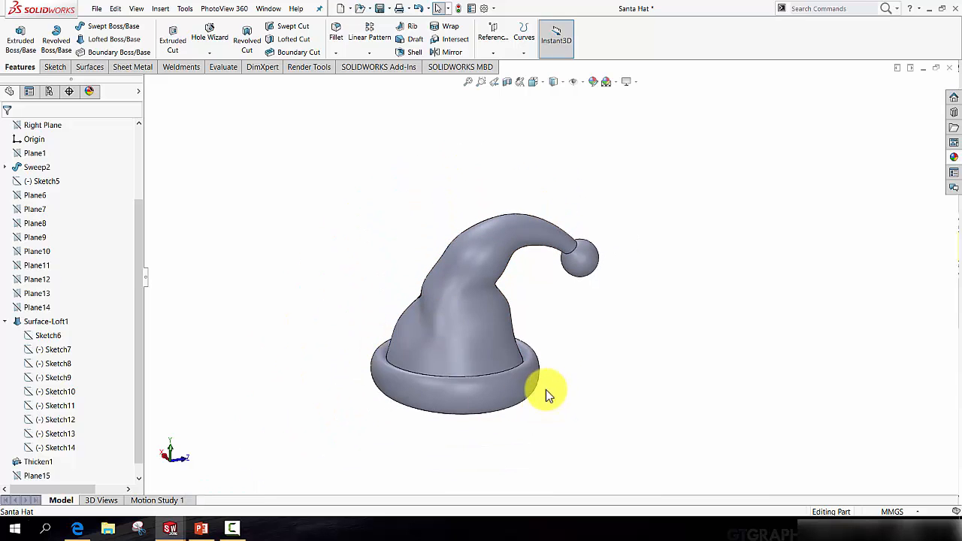
scroll(544, 389, "up", 2)
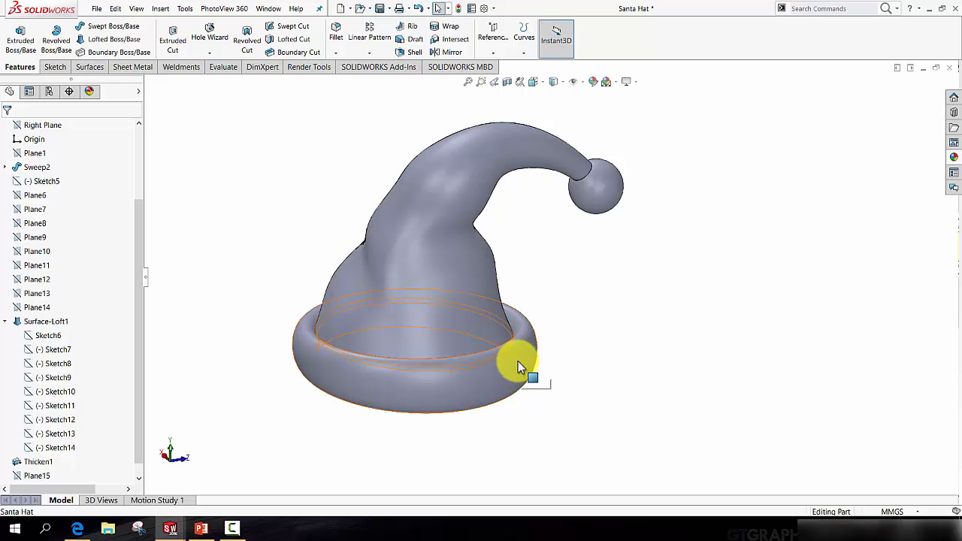
scroll(517, 344, "down", 1)
scroll(552, 297, "up", 3)
scroll(557, 293, "down", 2)
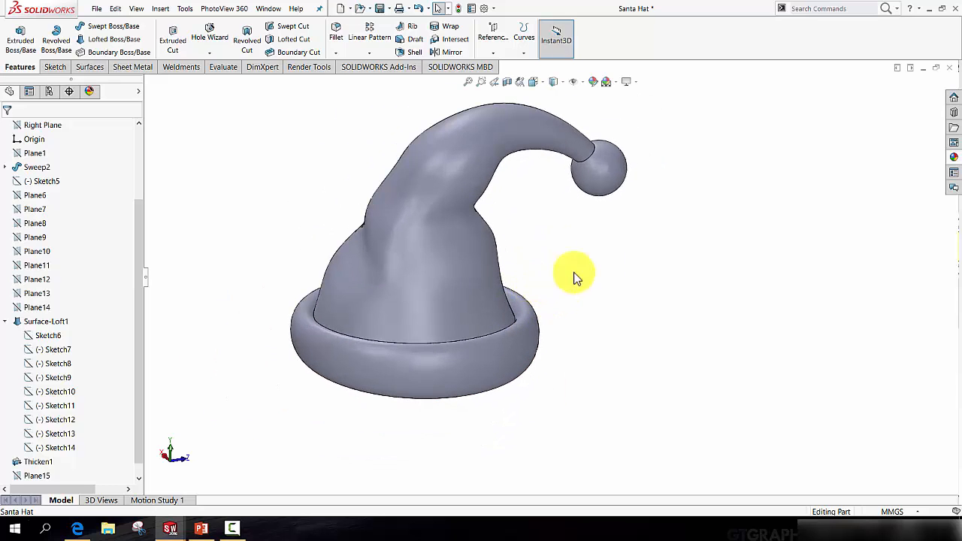
Keep the appearance library pinned open and apply the burgundy cotton cloth appearance to the outer face of the hat's body
left_click(953, 157)
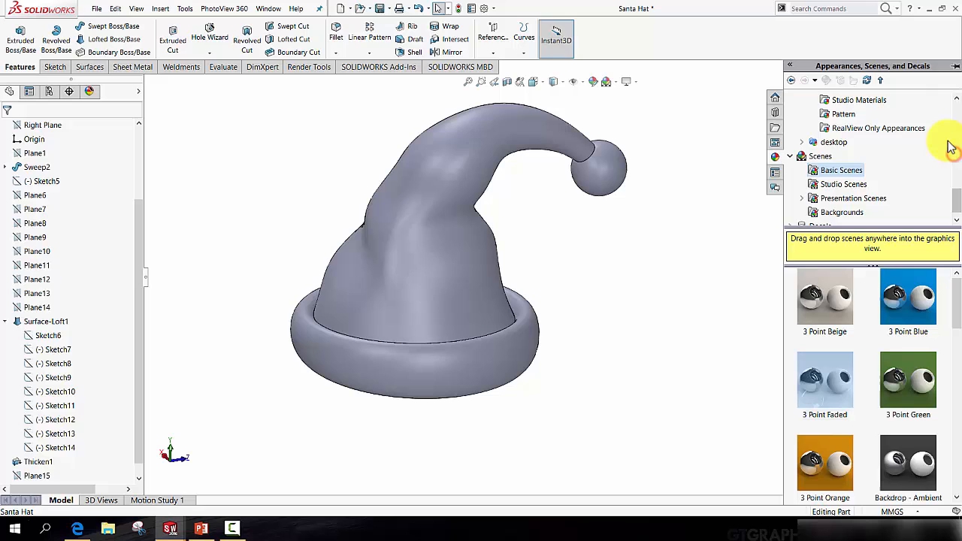
left_click(954, 66)
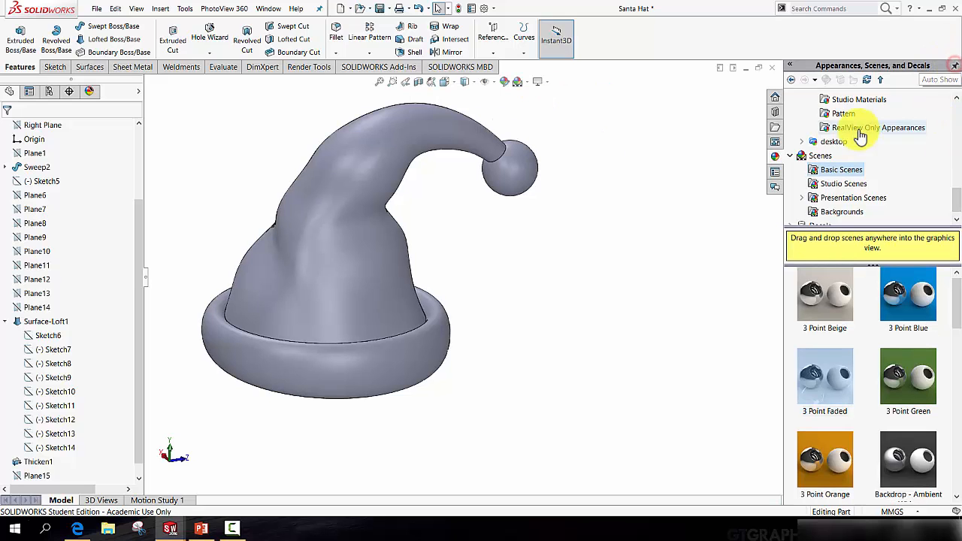
scroll(815, 161, "up", 10)
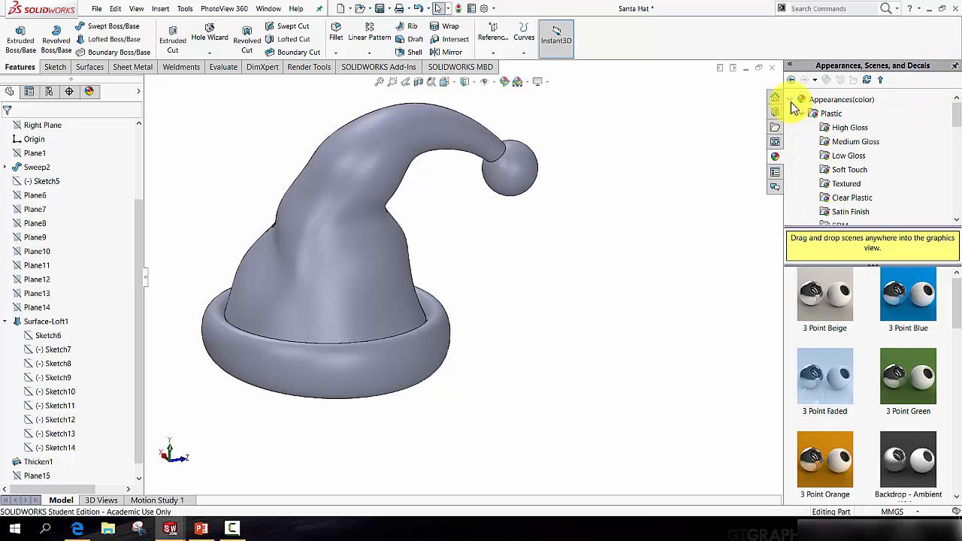
left_click(790, 100)
left_click(789, 100)
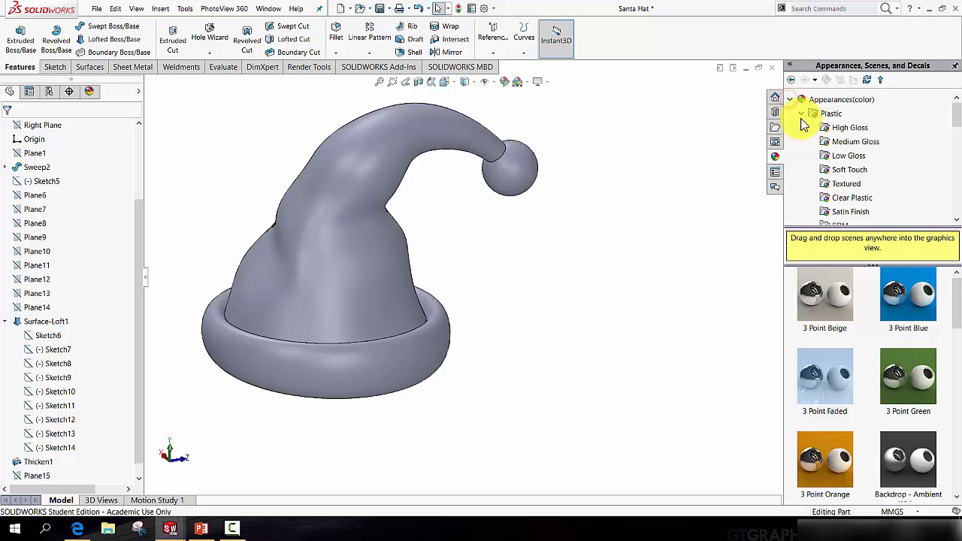
left_click(801, 112)
scroll(818, 187, "down", 2)
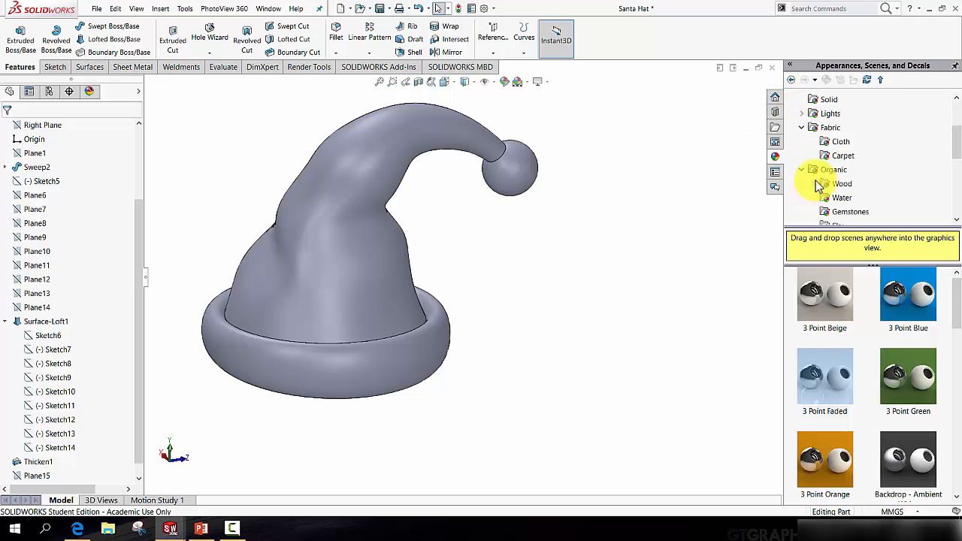
left_click(840, 143)
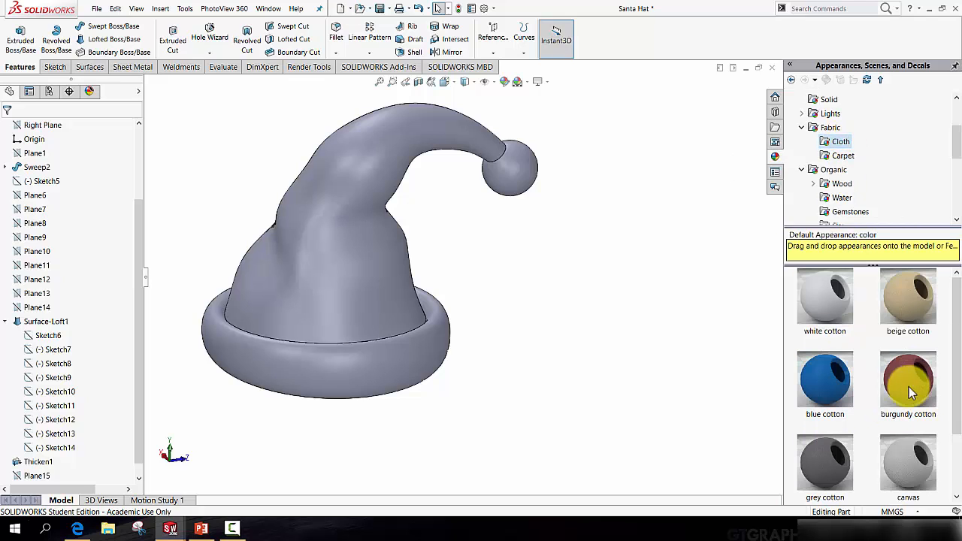
left_click_drag(910, 381, 367, 231)
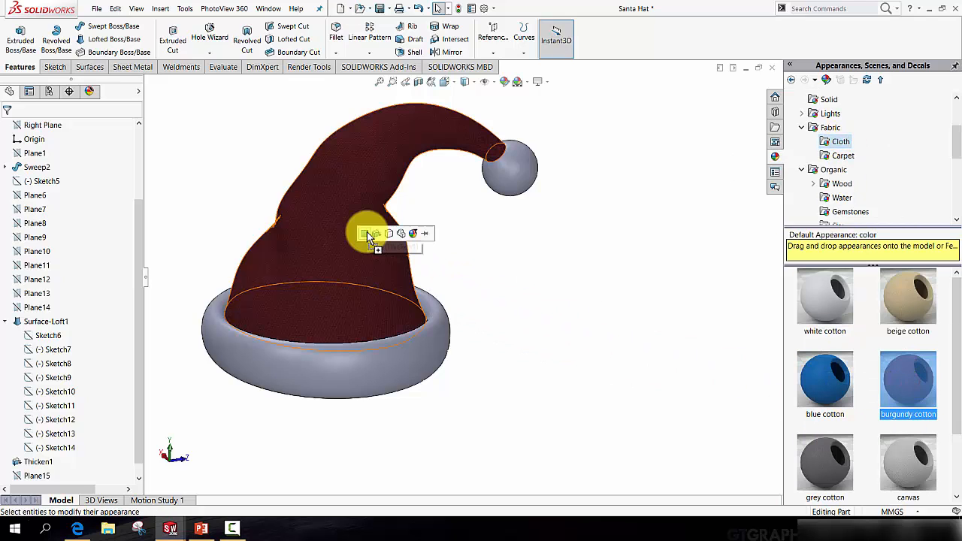
left_click(366, 233)
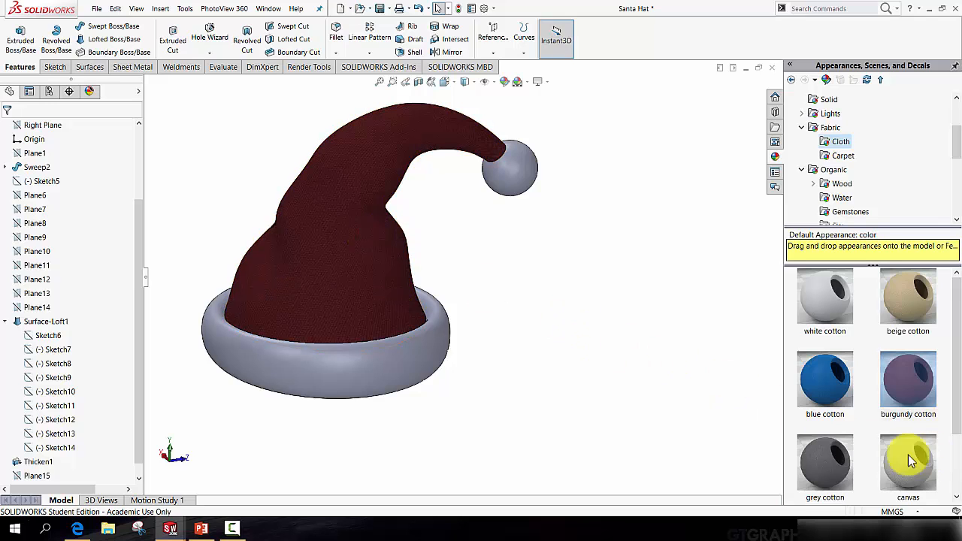
Apply the canvas cloth appearance to the ball at the tip and to the ring-shaped brim
left_click_drag(900, 458, 518, 177)
left_click(518, 177)
left_click_drag(897, 446, 412, 356)
left_click(411, 356)
Apply the burgundy cotton appearance to the inside of the hat's body and check the coloured hat from several angles
scroll(624, 373, "up", 5)
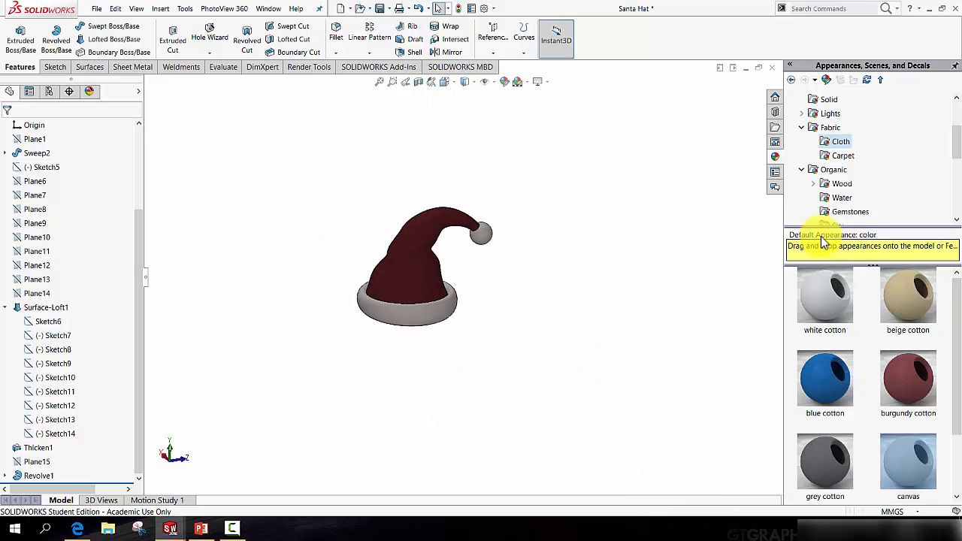
scroll(411, 290, "down", 6)
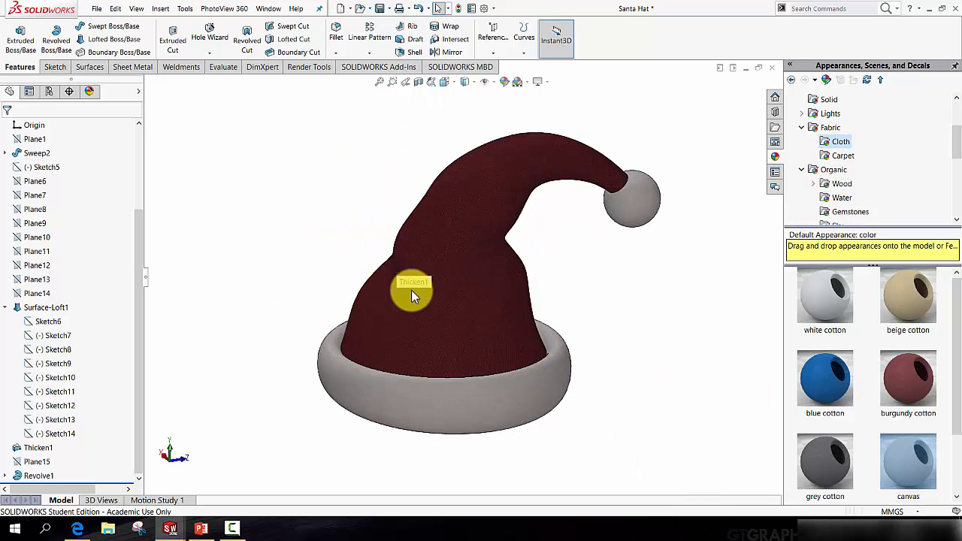
scroll(498, 344, "up", 4)
middle_click_drag(495, 348, 480, 256)
left_click_drag(904, 378, 469, 272)
left_click(489, 273)
middle_click_drag(550, 204, 618, 332)
scroll(505, 280, "down", 5)
middle_click_drag(504, 281, 474, 204)
scroll(474, 204, "up", 4)
scroll(481, 184, "down", 4)
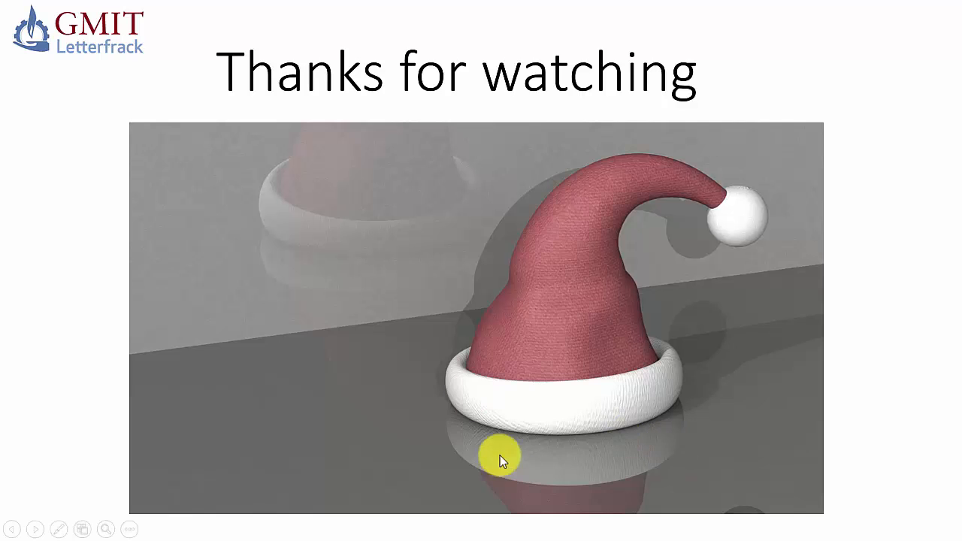
left_click(347, 365)
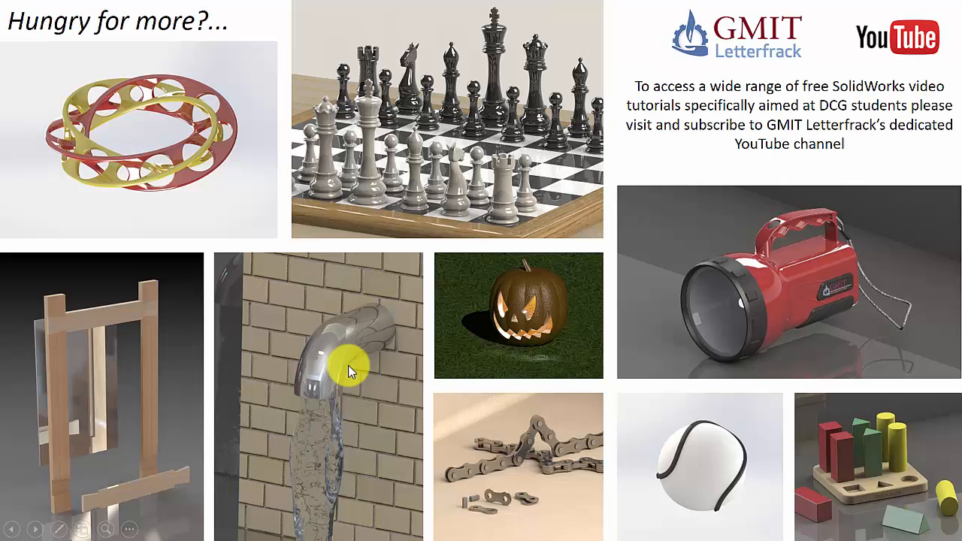